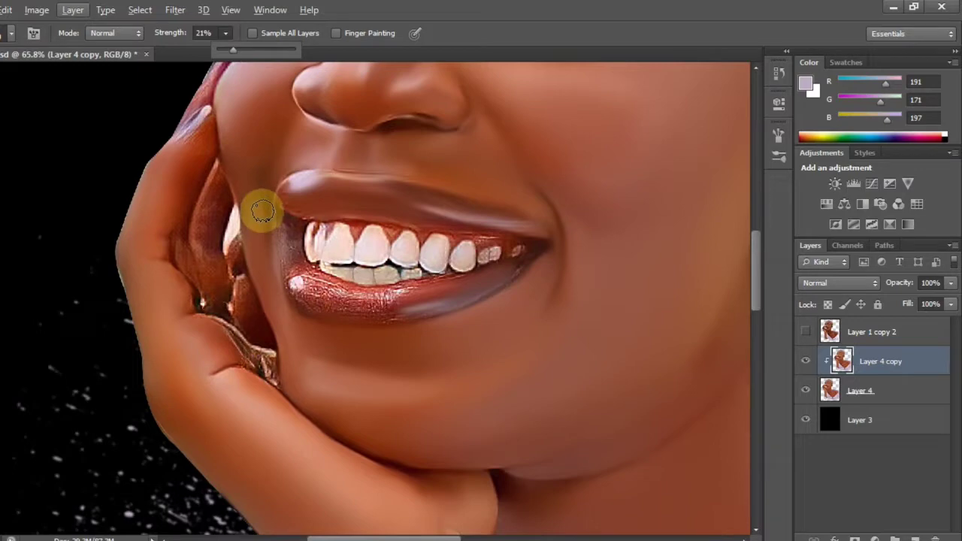
Smudge the textured lower half and outer edge of the lower lip on Layer 4 copy into smooth skin.
scroll(125, 212, "down", 5)
scroll(221, 270, "up", 10)
left_click(275, 293)
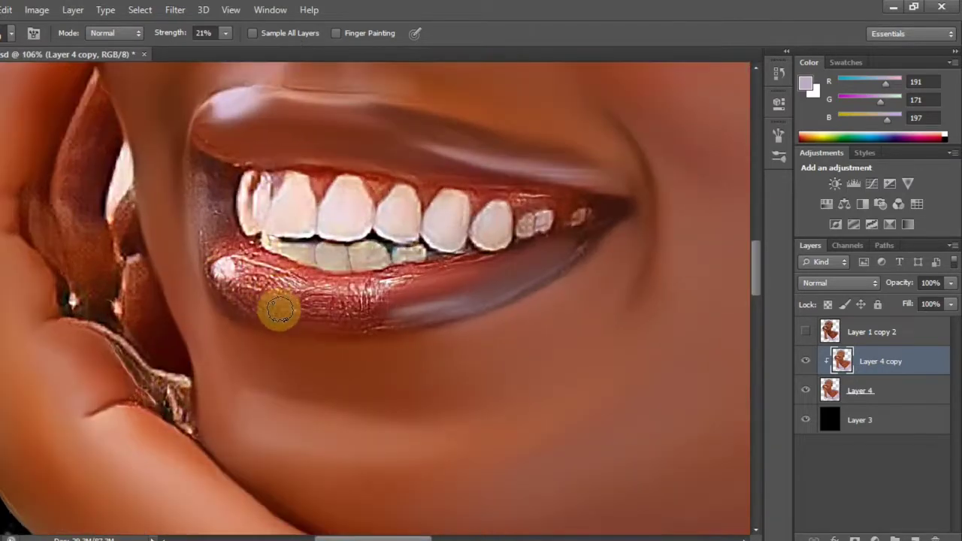
mouse_move(225, 299)
left_mouse_down()
mouse_move(271, 312)
mouse_move(267, 299)
mouse_move(220, 279)
mouse_move(348, 309)
mouse_move(350, 321)
mouse_move(414, 301)
mouse_move(443, 321)
left_mouse_up()
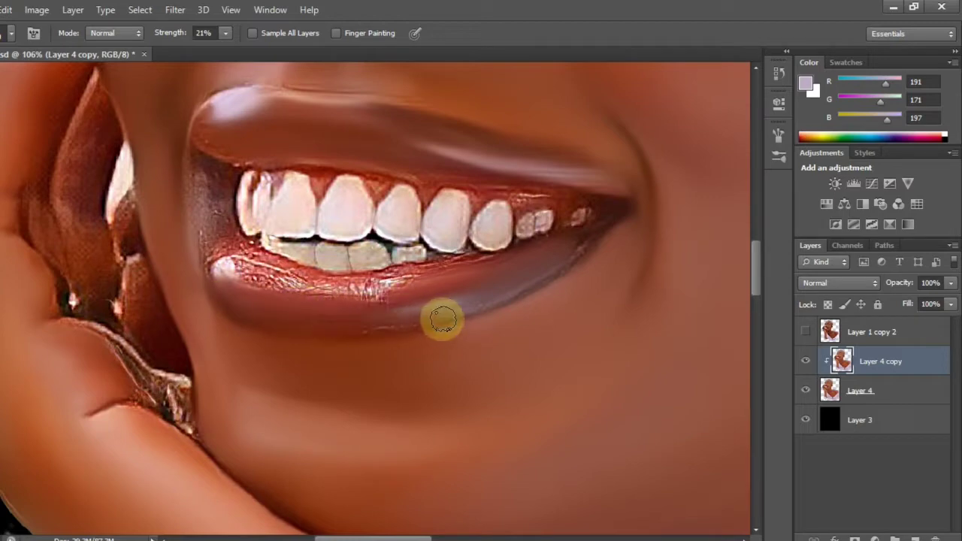
mouse_move(291, 315)
left_mouse_down()
mouse_move(396, 315)
mouse_move(314, 321)
mouse_move(373, 325)
left_mouse_up()
scroll(465, 272, "down", 5)
scroll(464, 272, "up", 2)
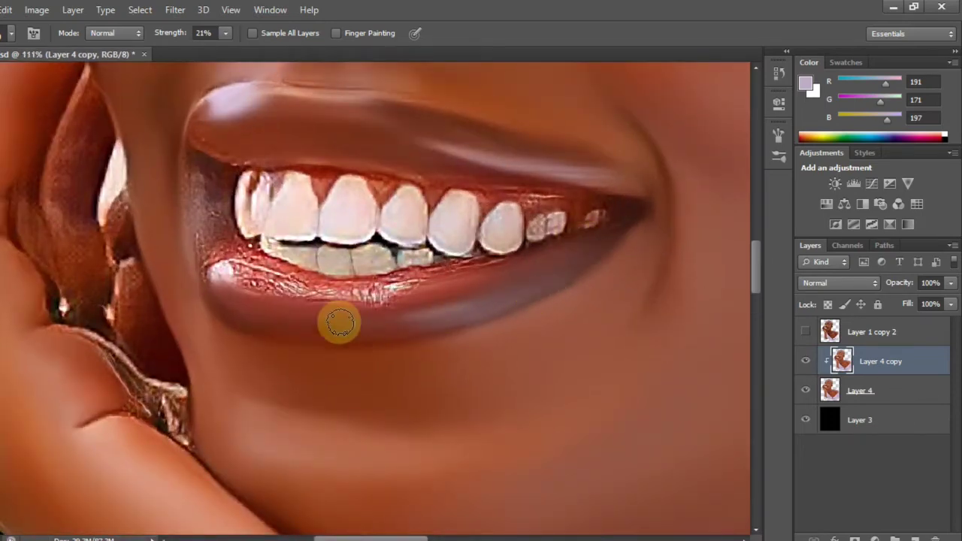
scroll(392, 289, "down", 1)
scroll(391, 289, "up", 1)
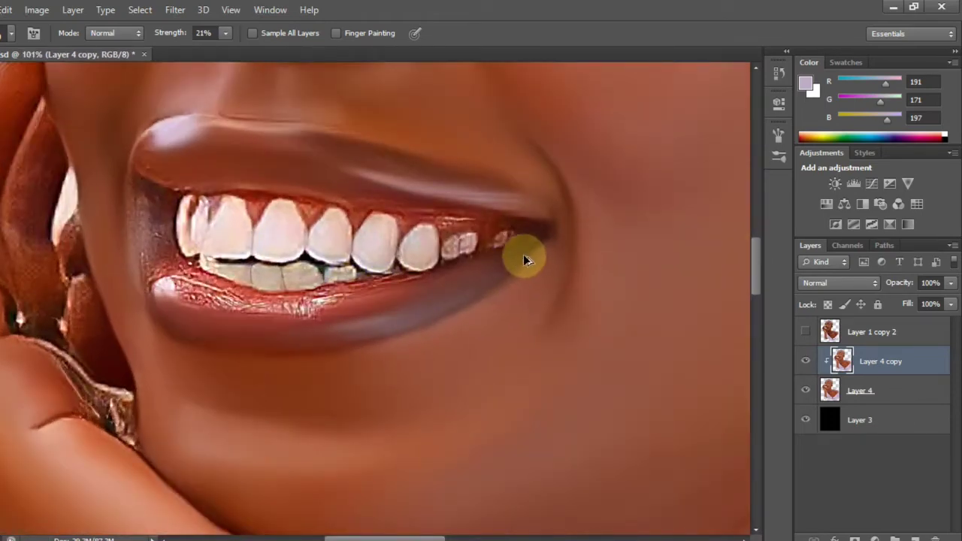
Smudge the rough dark area at the mouth corner nearest the hand, beside the front teeth.
scroll(518, 252, "down", 2)
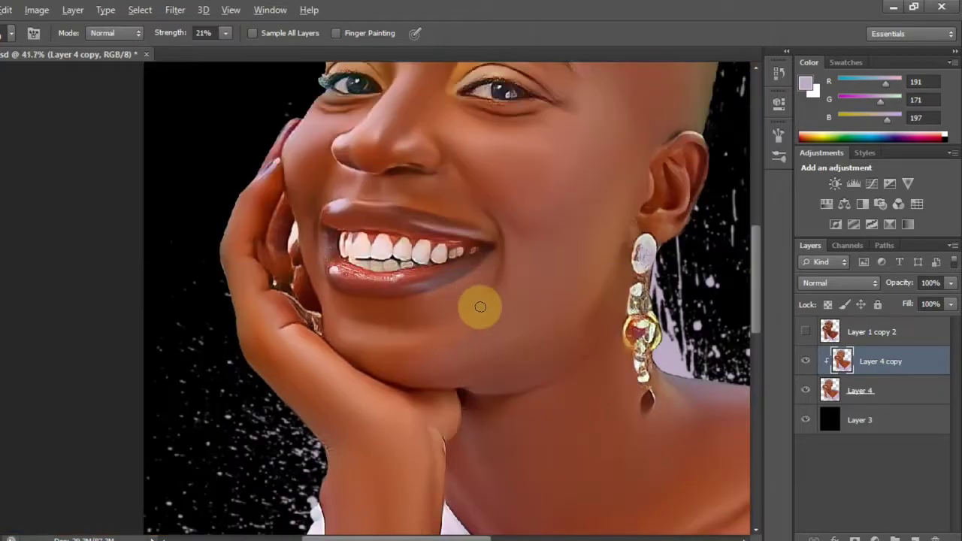
scroll(480, 307, "up", 2)
scroll(520, 210, "down", 1)
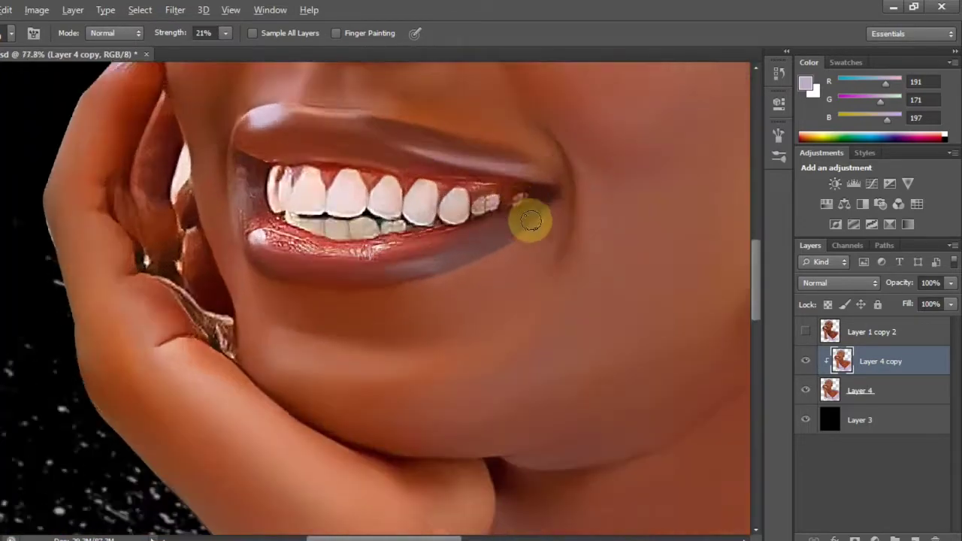
scroll(532, 220, "up", 2)
scroll(532, 220, "down", 2)
scroll(285, 189, "up", 2)
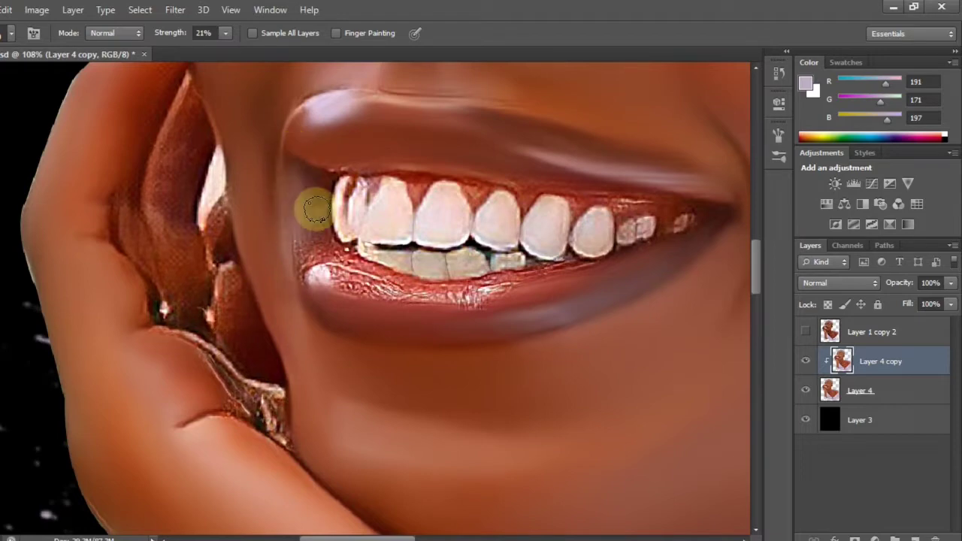
scroll(308, 203, "down", 1)
scroll(314, 225, "up", 1)
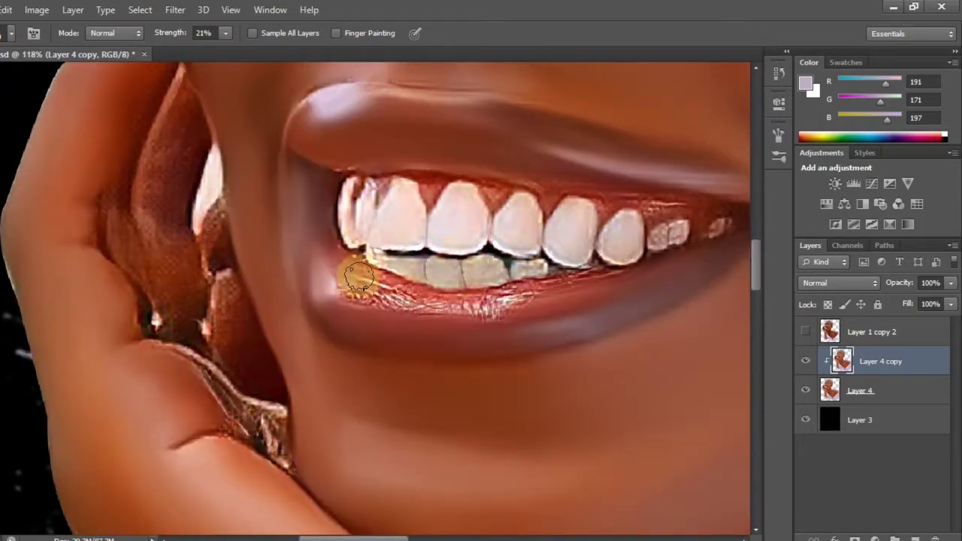
Smudge the cracked highlights along the inner lower lip, from the mouth corner to the edge under the teeth.
mouse_move(342, 274)
left_mouse_down()
mouse_move(348, 268)
mouse_move(384, 289)
left_mouse_up()
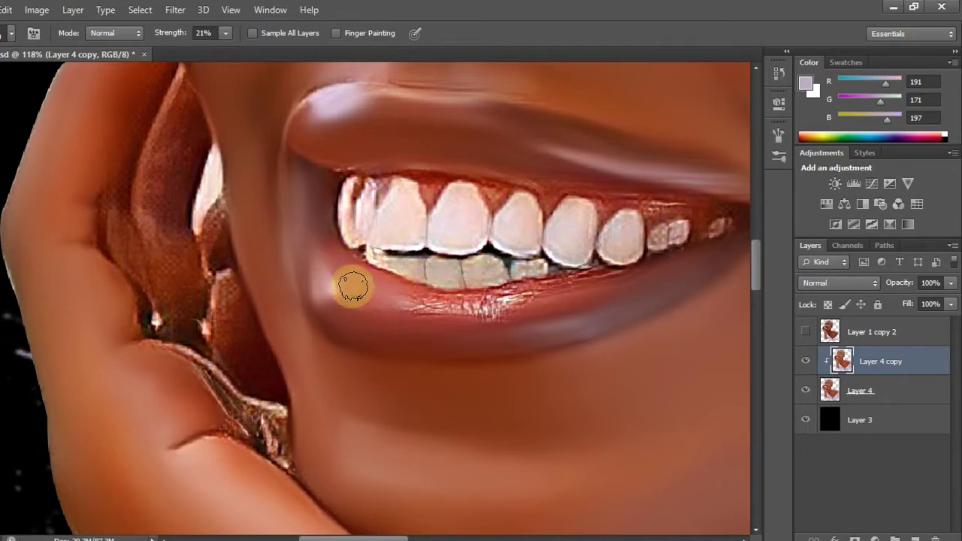
scroll(230, 155, "down", 1)
scroll(279, 204, "up", 2)
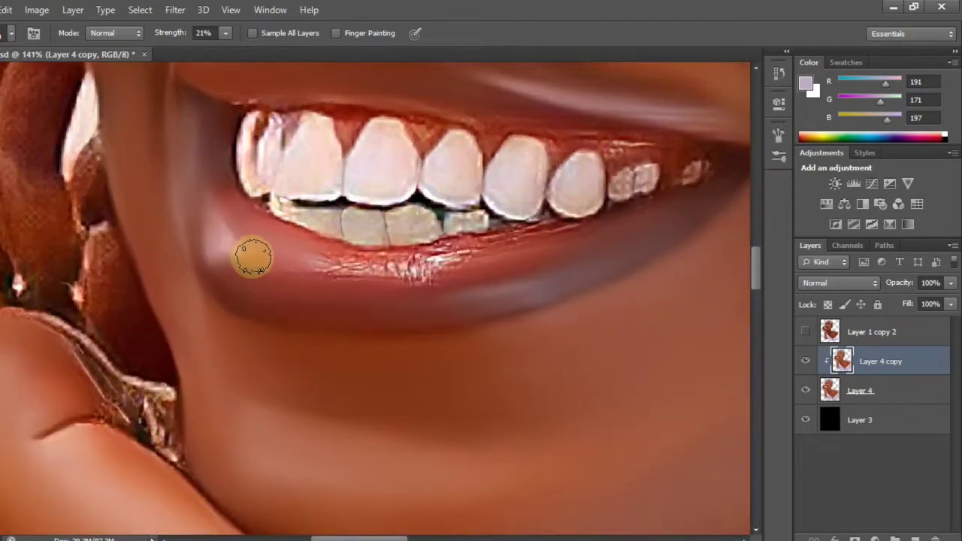
mouse_move(253, 257)
left_mouse_down()
mouse_move(388, 276)
mouse_move(287, 266)
mouse_move(359, 278)
mouse_move(589, 237)
mouse_move(503, 255)
mouse_move(538, 244)
mouse_move(499, 246)
mouse_move(568, 245)
mouse_move(583, 236)
mouse_move(424, 274)
left_mouse_up()
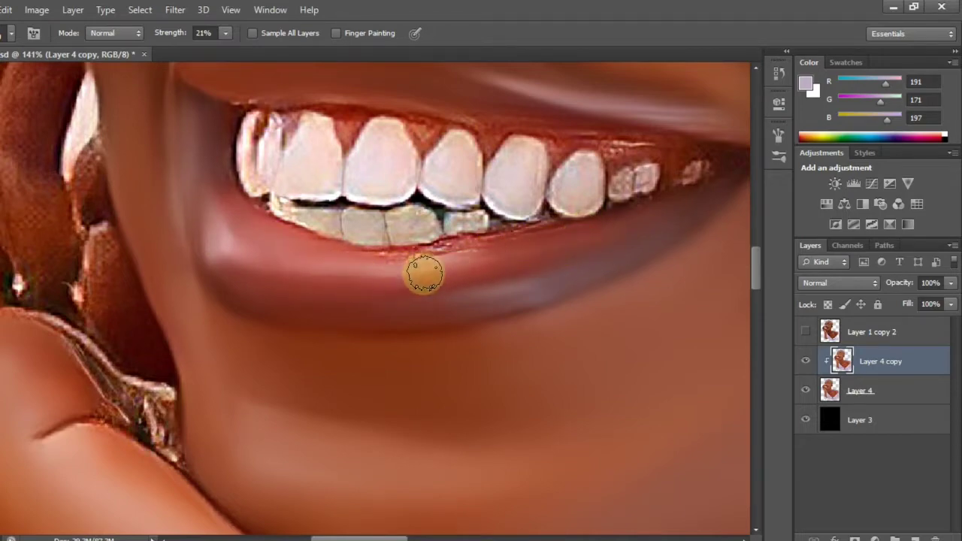
scroll(346, 230, "down", 4)
scroll(368, 229, "up", 4)
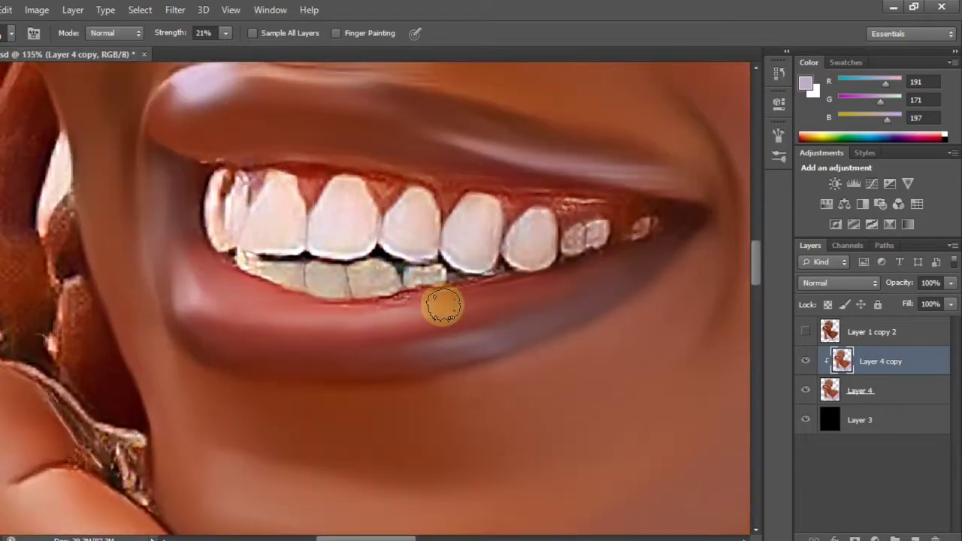
scroll(605, 245, "down", 3)
scroll(610, 271, "up", 2)
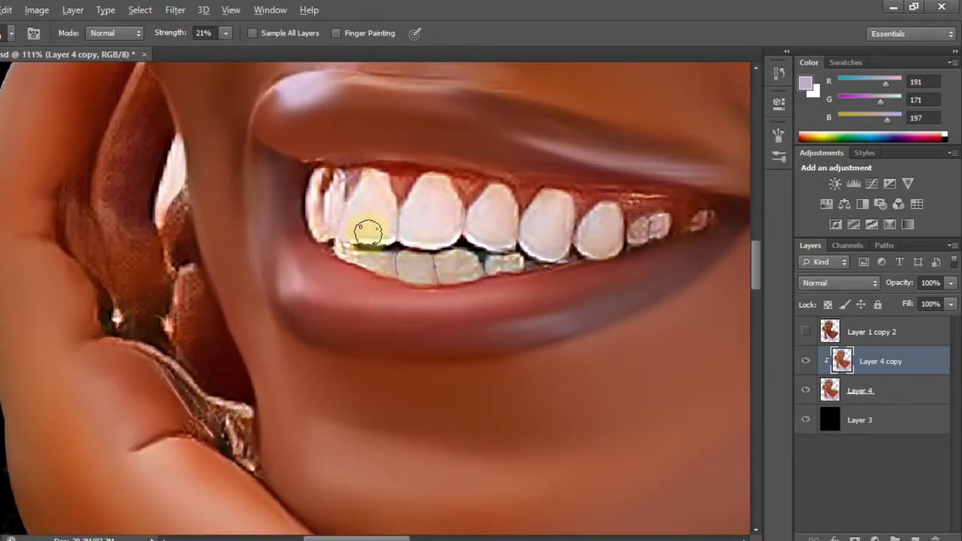
Hide the black background on Layer 3, switch to the Move tool and save the document.
scroll(365, 230, "down", 2)
scroll(393, 257, "down", 8)
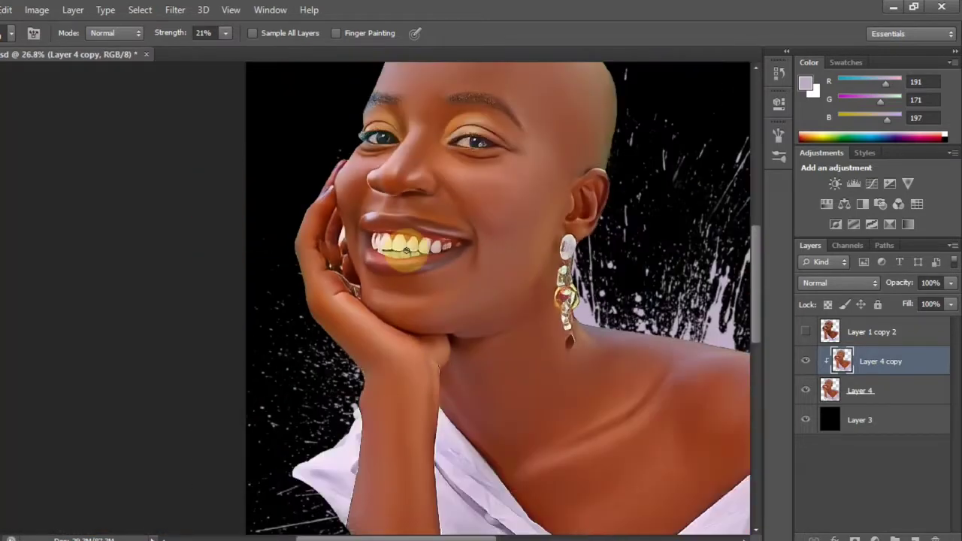
scroll(341, 180, "up", 1)
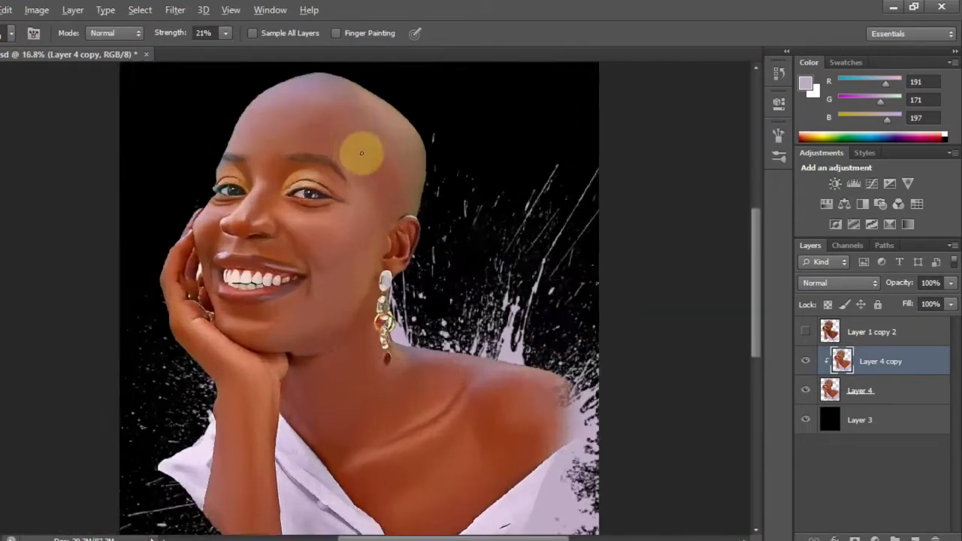
scroll(361, 150, "down", 2)
left_click(805, 420)
scroll(300, 208, "up", 2)
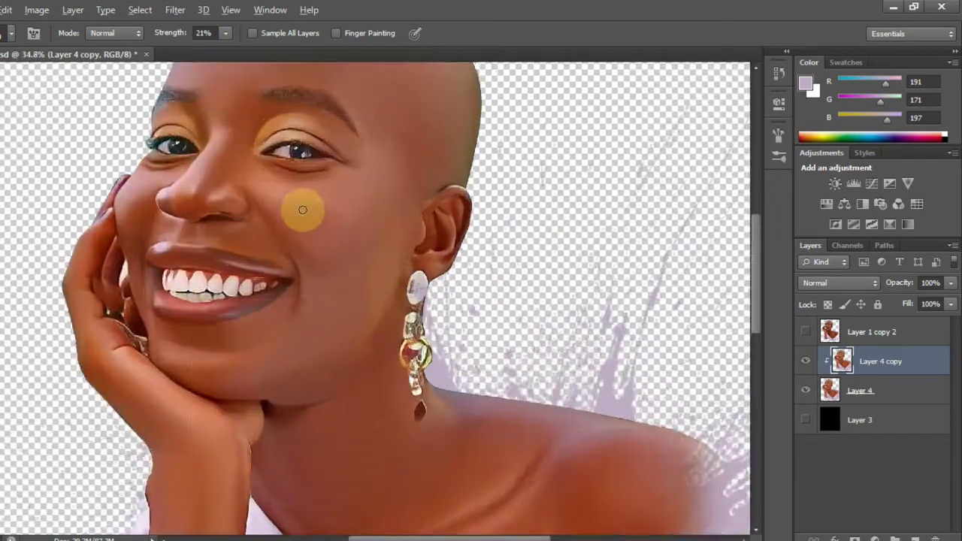
scroll(305, 218, "down", 3)
key("v")
scroll(305, 223, "up", 2)
key("ctrl+s")
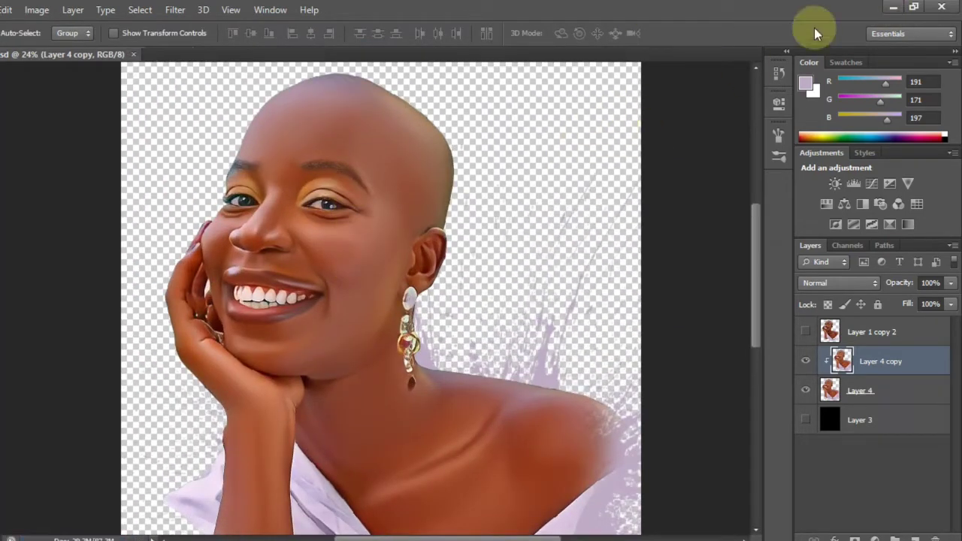
Switch to the desktop and copy head.psd into the icons folder, replacing the existing file there.
left_click(892, 7)
double_click(28, 92)
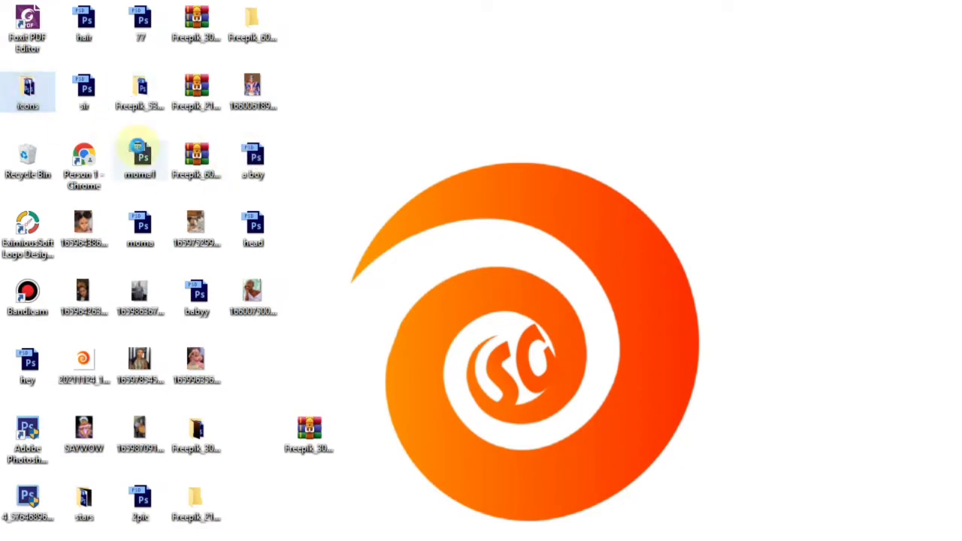
left_click_drag(460, 201, 452, 292)
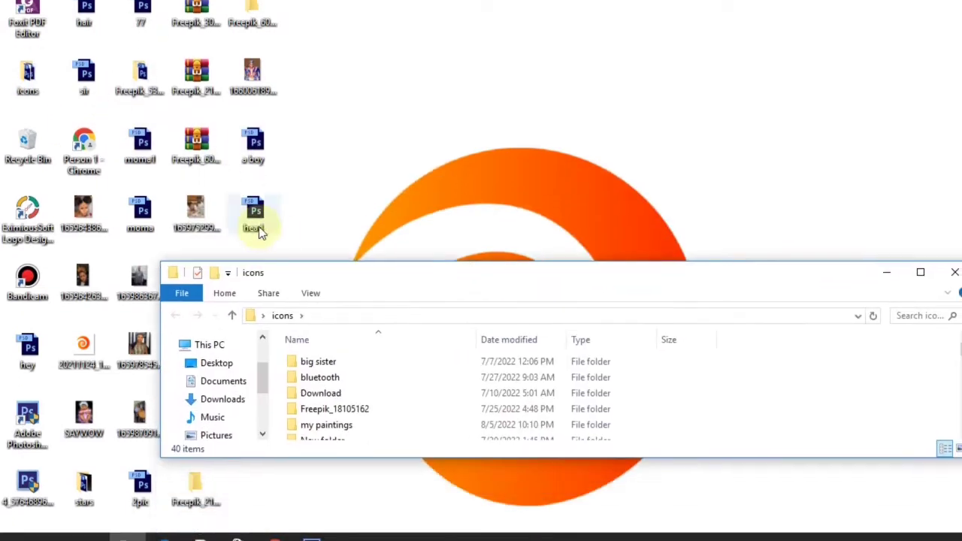
left_click(256, 218)
left_click(737, 379)
key("ctrl+v")
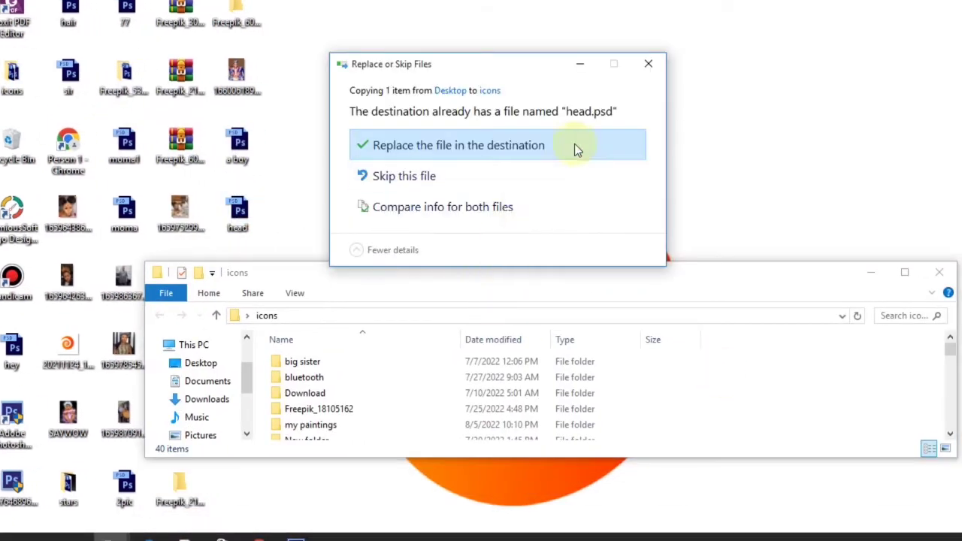
left_click(575, 148)
Return to Photoshop and add a new layer above Layer 4 copy as a clipping mask.
left_click(296, 529)
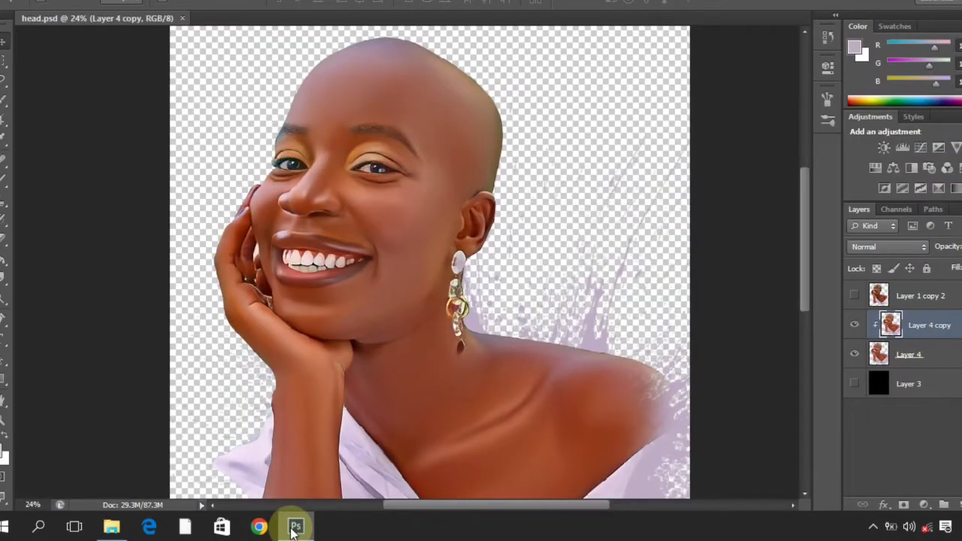
left_click(944, 505)
right_click(924, 325)
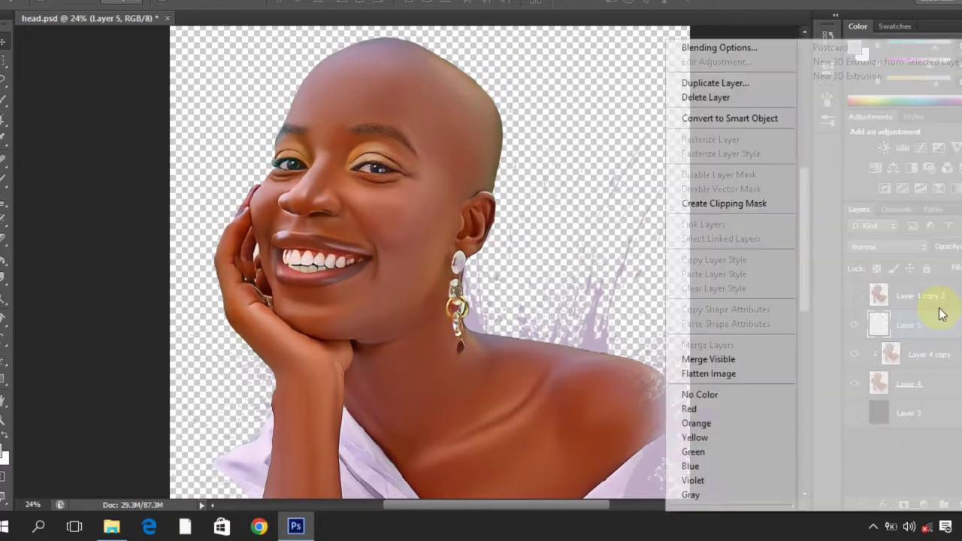
left_click(716, 204)
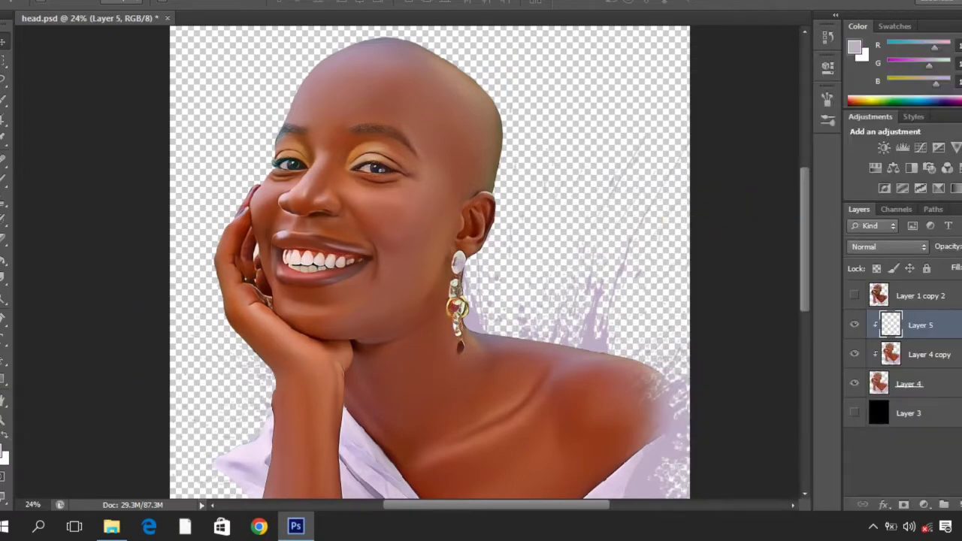
Set the foreground color to the orange-brown skin tone d88856.
left_click(1, 451)
left_click(372, 195)
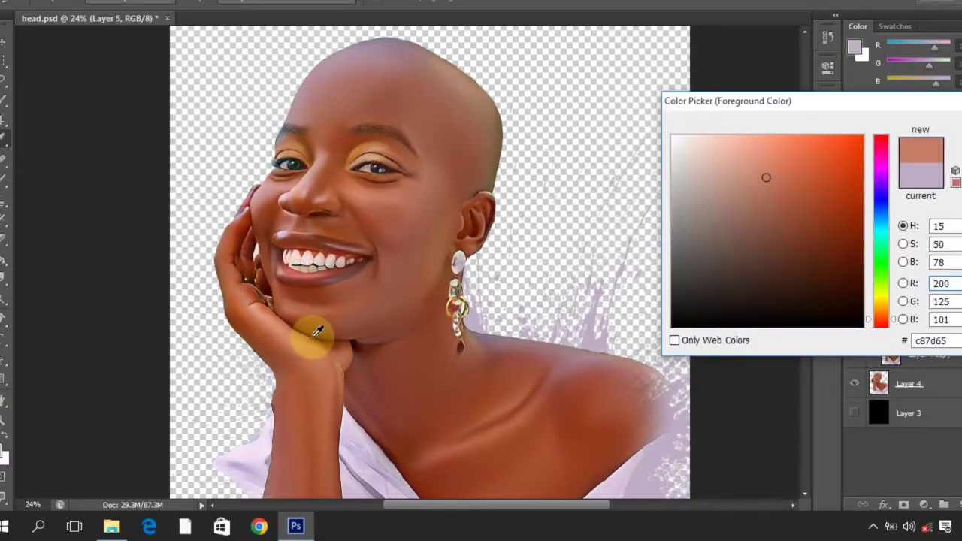
left_click_drag(318, 331, 263, 304)
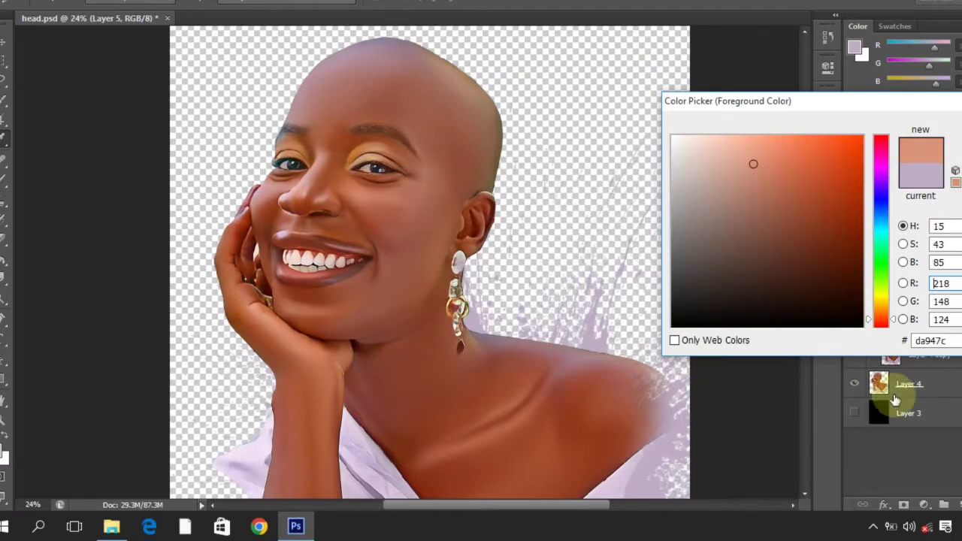
left_click(483, 444)
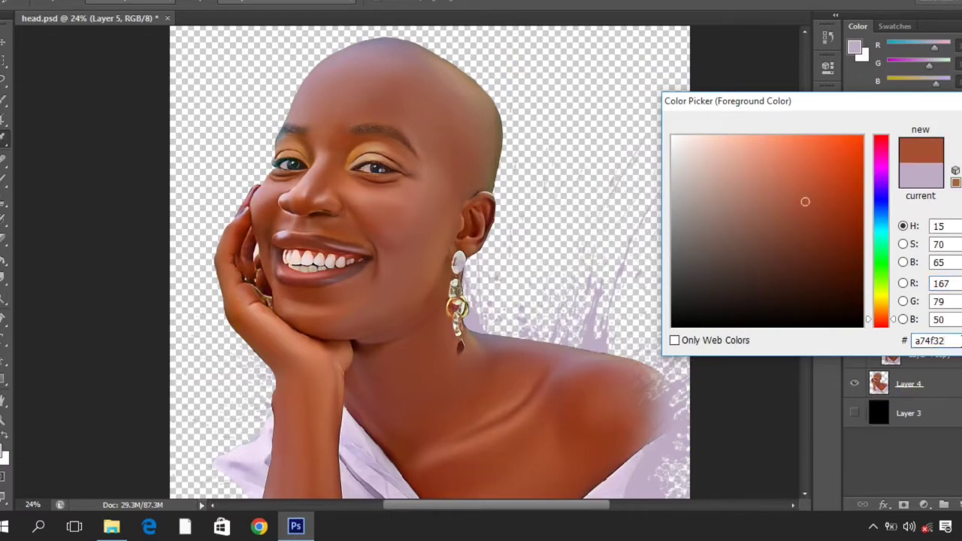
key("BackSpace")
key("BackSpace")
key("BackSpace")
key("BackSpace")
key("BackSpace")
key("BackSpace")
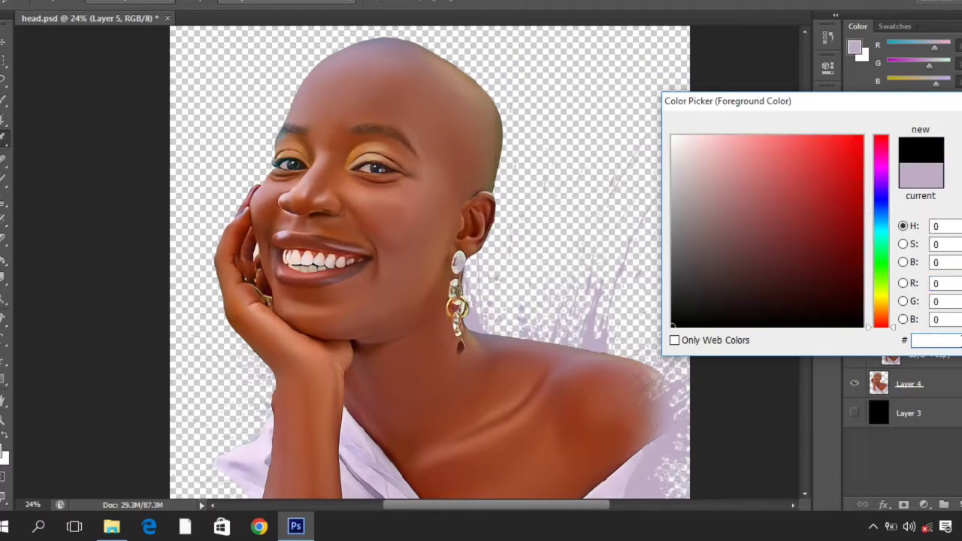
type("d08b60")
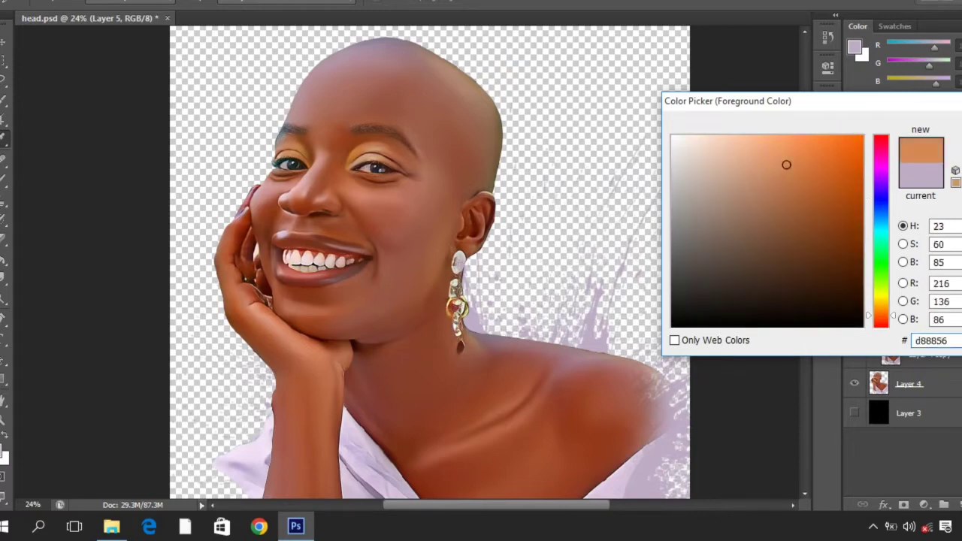
key("Return")
Fill the new clipped layer with the foreground color using the Paint Bucket tool.
left_click(5, 258)
left_click(341, 184)
scroll(345, 181, "down", 3)
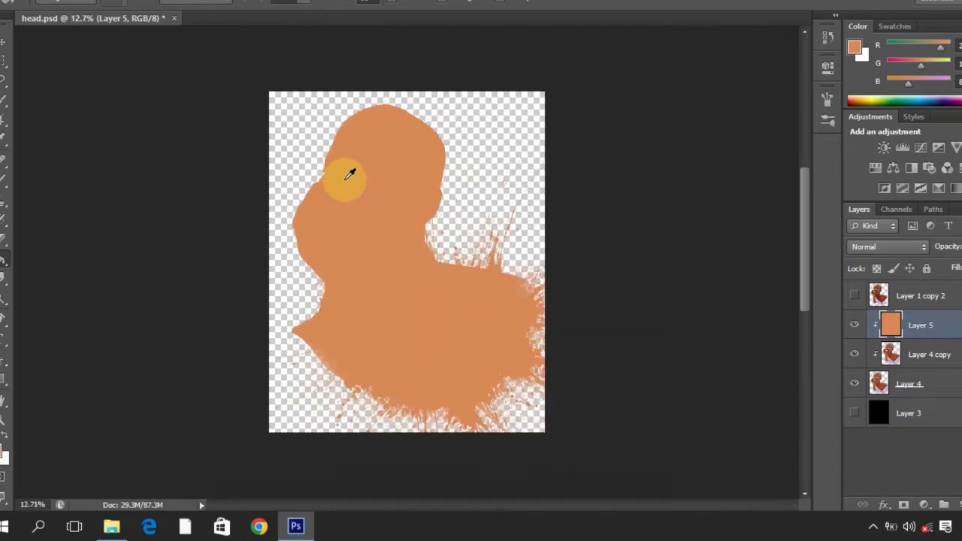
Change the blending mode of the orange-filled Layer 5 to Color.
scroll(349, 174, "up", 4)
left_click(887, 247)
left_click(889, 328)
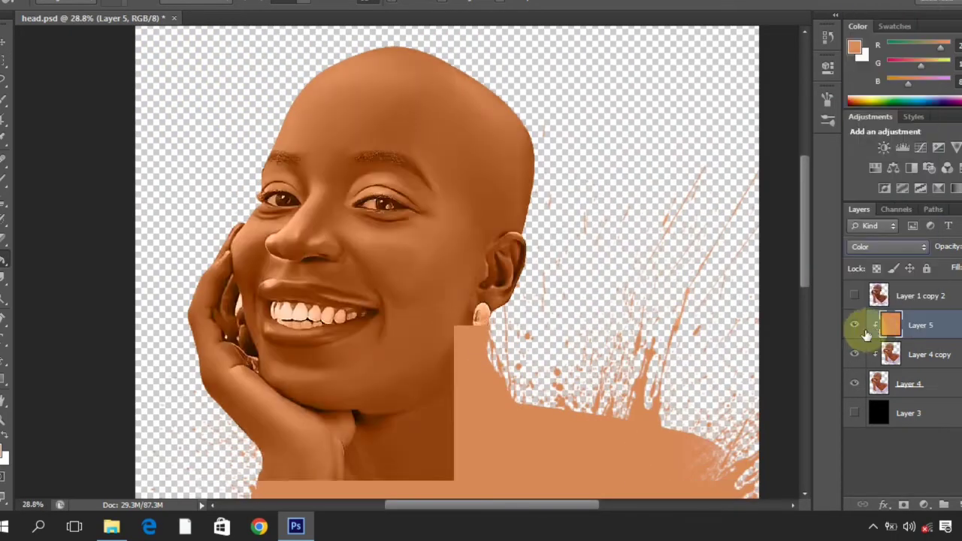
left_click(866, 334, "alt")
scroll(408, 248, "down", 4)
scroll(408, 247, "up", 4)
scroll(571, 284, "down", 1)
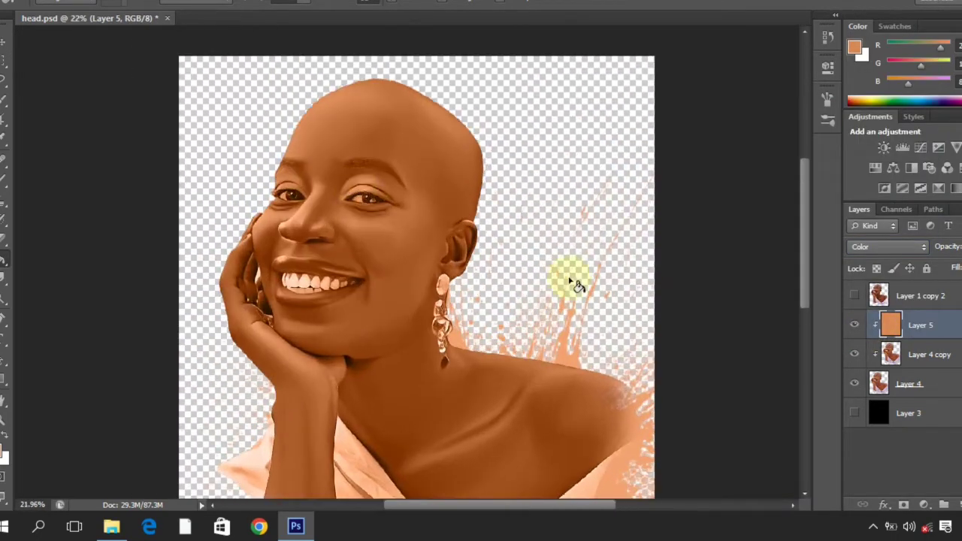
Add a clipped Brightness/Contrast adjustment above Layer 4 copy with brightness 27 and contrast -3.
left_click(906, 349)
left_click(883, 148)
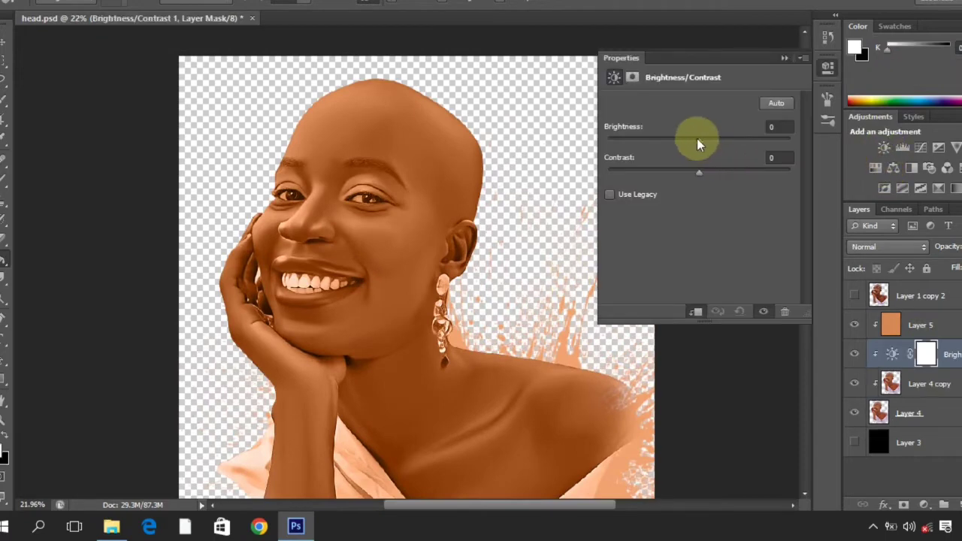
left_click_drag(703, 145, 693, 175)
scroll(365, 189, "down", 4)
scroll(391, 169, "up", 5)
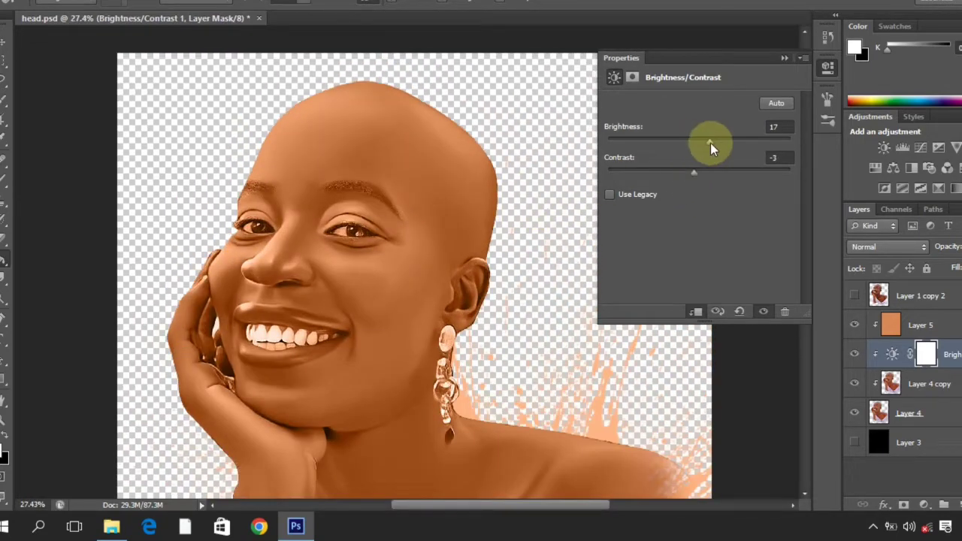
left_click_drag(710, 142, 716, 150)
scroll(365, 172, "down", 3)
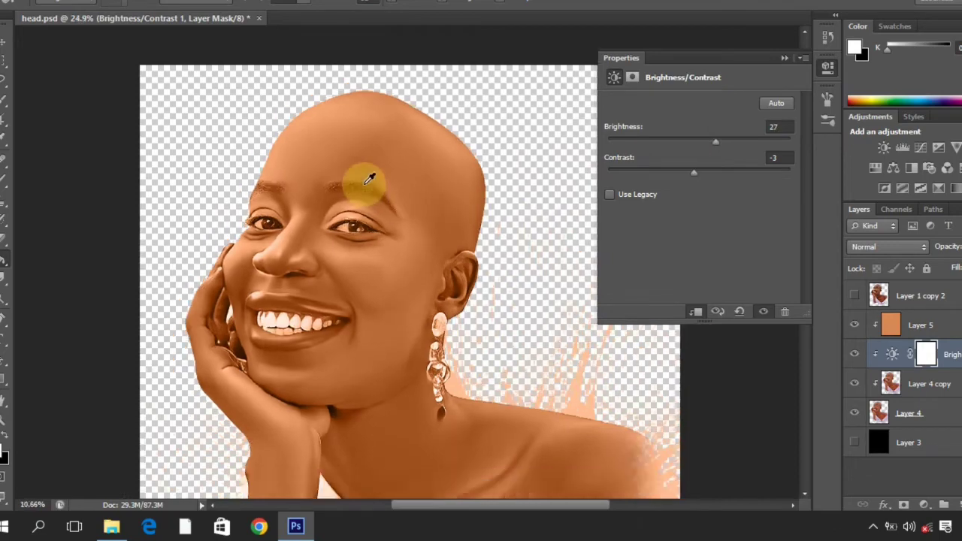
scroll(316, 154, "up", 5)
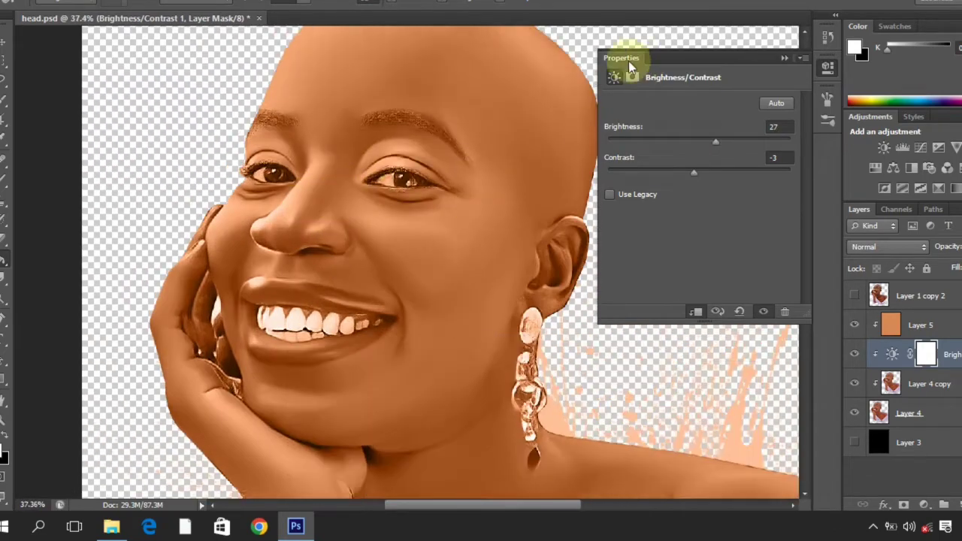
Close the Brightness/Contrast properties and save the head.psd document.
left_click(627, 61)
scroll(354, 225, "down", 2)
scroll(397, 189, "down", 1)
key("ctrl+s")
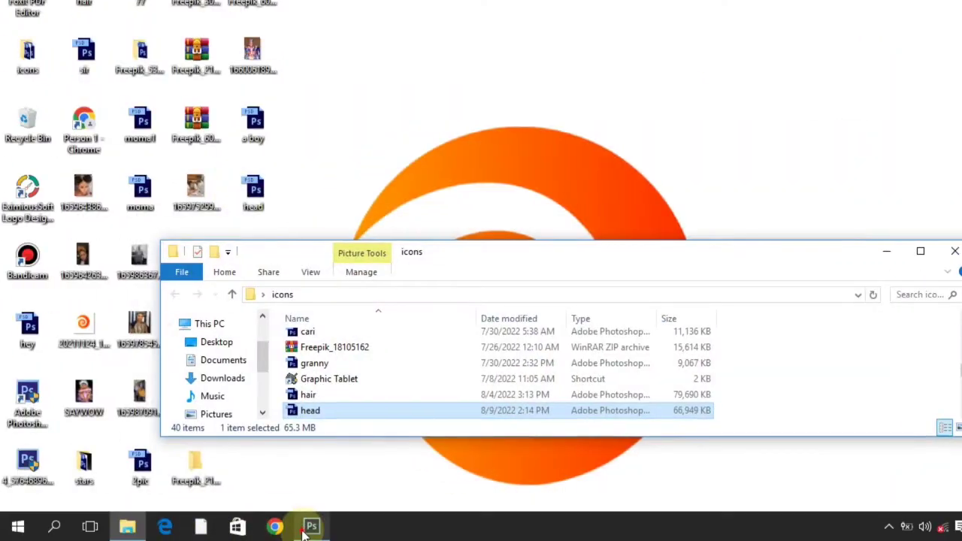
Copy the head file from the desktop into the icons folder.
left_click(312, 527)
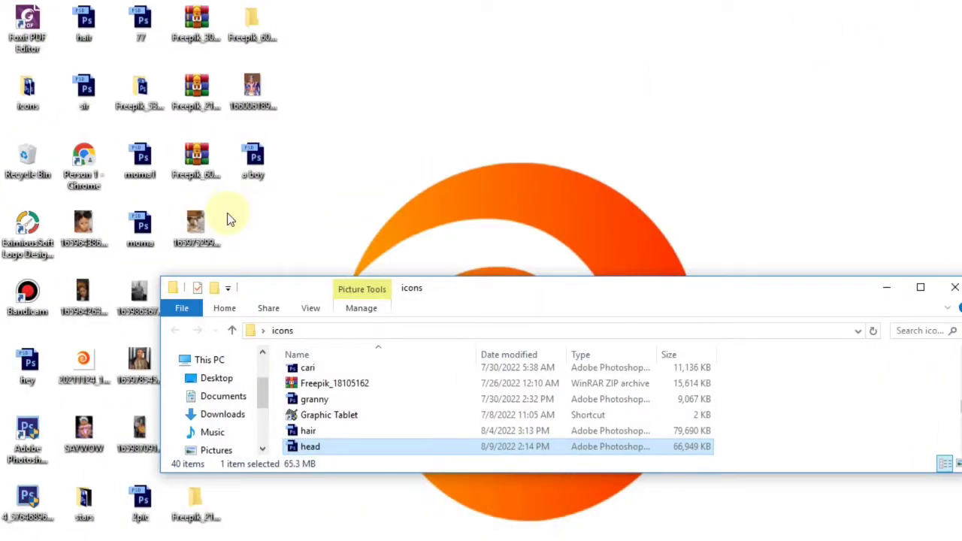
left_click_drag(585, 288, 556, 123)
left_click(261, 367)
left_click_drag(263, 372, 842, 283)
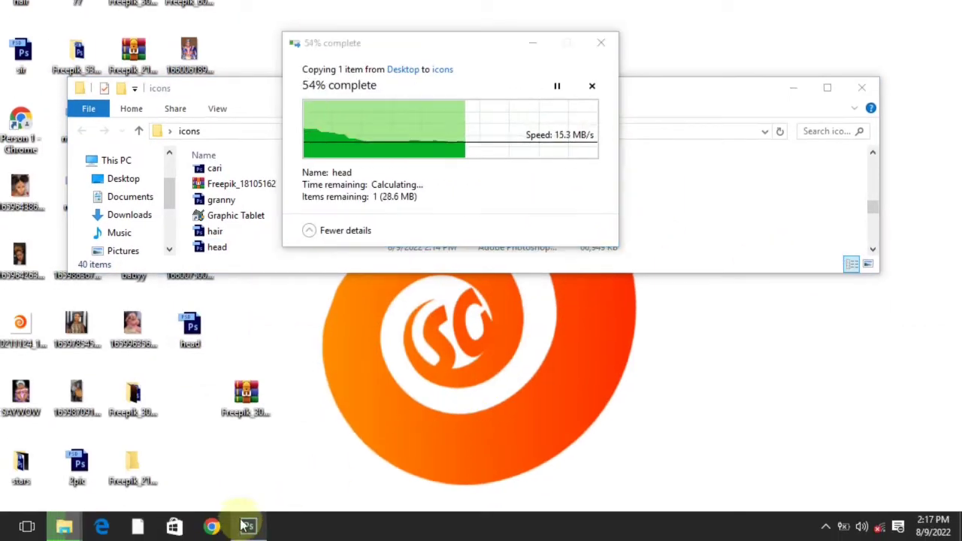
Return to Photoshop and erase the orange color on Layer 5 over the lips and teeth.
left_click(246, 525)
scroll(247, 204, "up", 5)
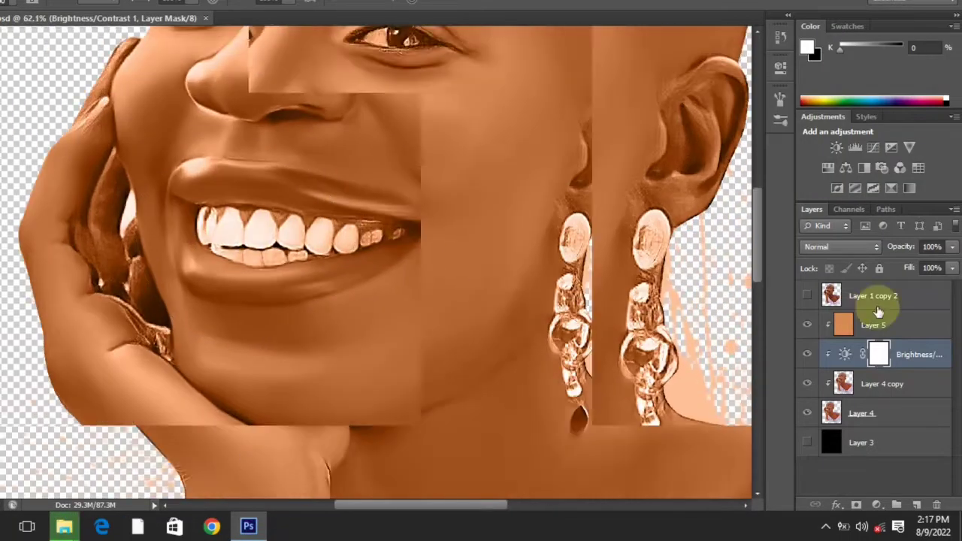
left_click(876, 322)
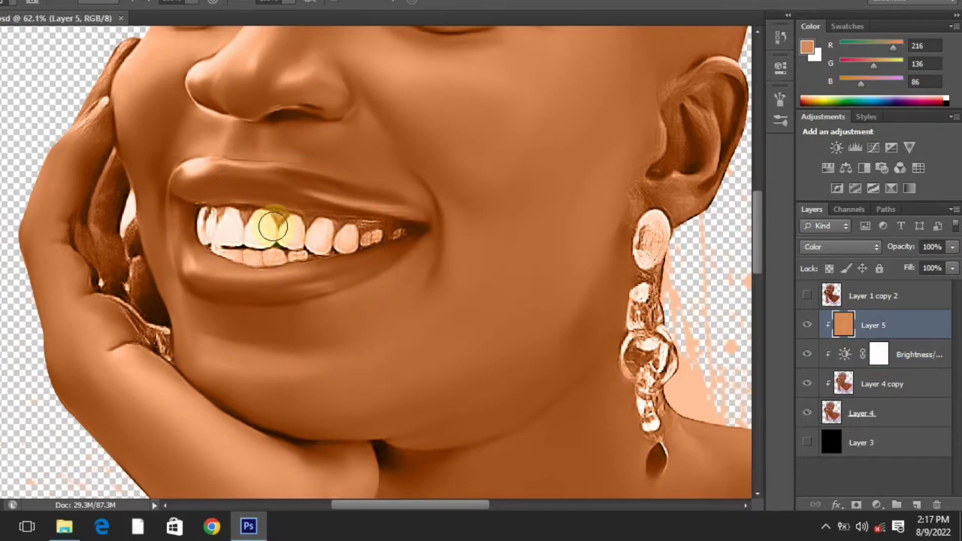
mouse_move(224, 182)
left_mouse_down()
mouse_move(177, 215)
mouse_move(203, 276)
mouse_move(195, 274)
mouse_move(223, 260)
mouse_move(234, 195)
mouse_move(215, 177)
mouse_move(267, 175)
mouse_move(411, 221)
mouse_move(242, 194)
mouse_move(393, 233)
mouse_move(350, 259)
mouse_move(325, 244)
mouse_move(395, 245)
mouse_move(278, 290)
left_mouse_up()
Erase the orange color on Layer 5 over both eyes.
scroll(311, 187, "up", 5)
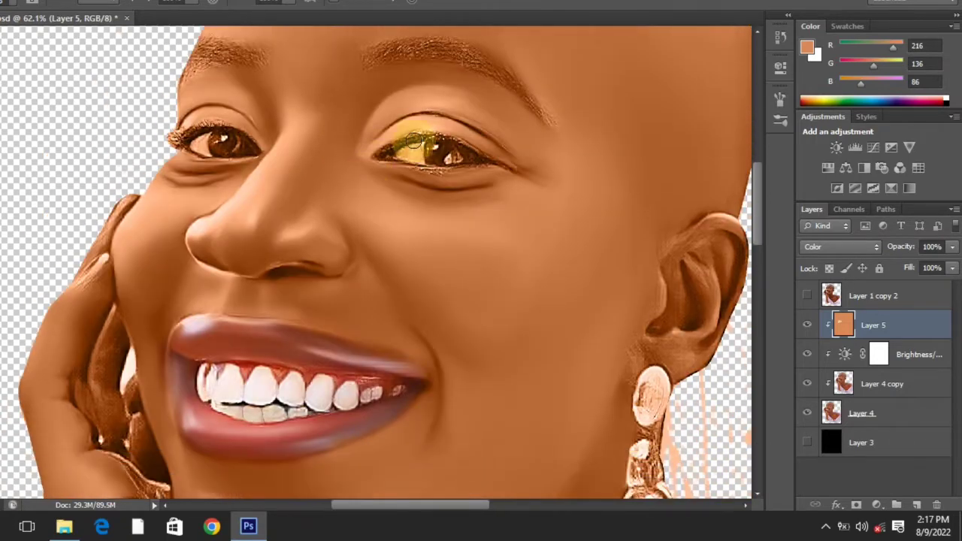
mouse_move(427, 148)
left_mouse_down()
mouse_move(453, 159)
mouse_move(391, 154)
left_mouse_up()
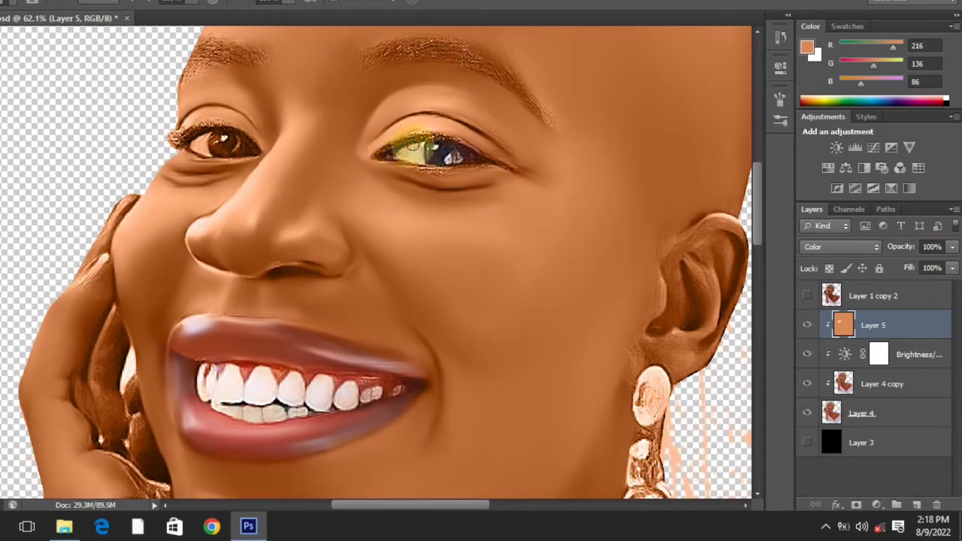
scroll(413, 142, "up", 1)
mouse_move(203, 151)
left_mouse_down()
mouse_move(224, 167)
mouse_move(184, 177)
mouse_move(251, 183)
mouse_move(197, 174)
left_mouse_up()
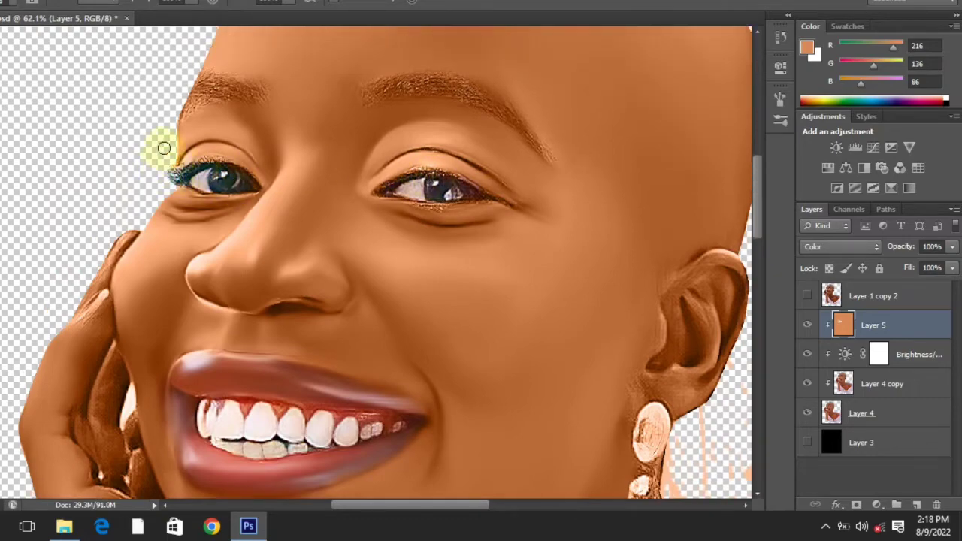
Erase the orange color on Layer 5 along the whole dangling earring, from the earlobe stud to the drop.
scroll(180, 146, "down", 10)
scroll(379, 215, "up", 12)
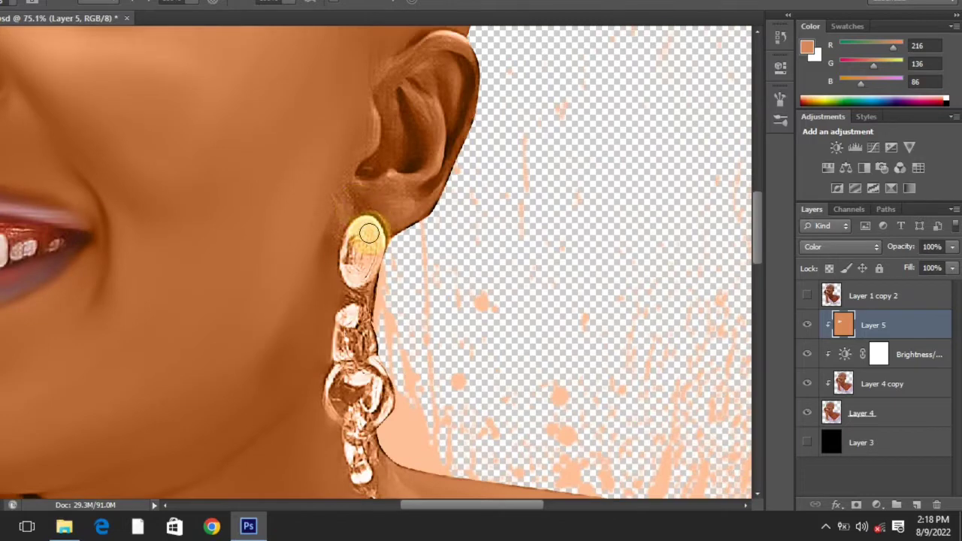
scroll(368, 229, "down", 2)
left_click(341, 277)
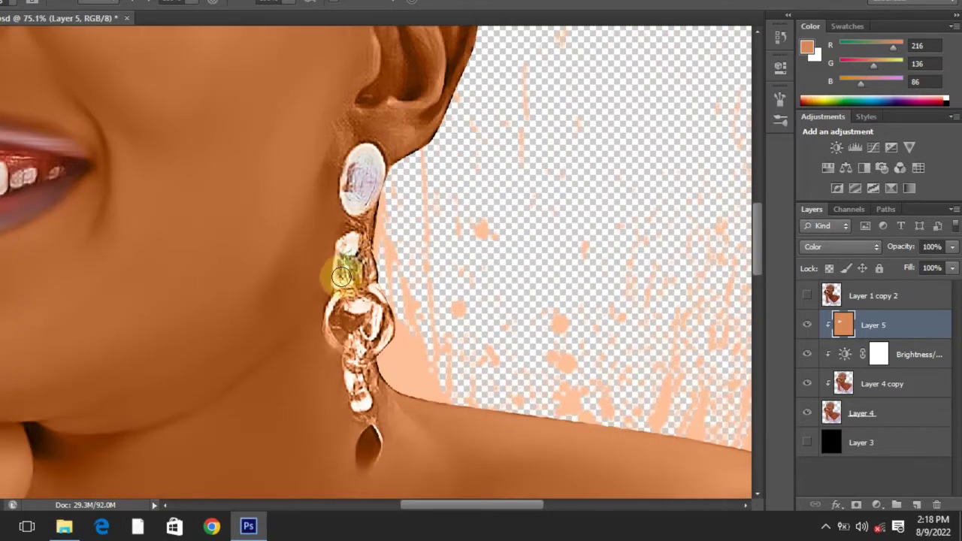
scroll(355, 222, "down", 2)
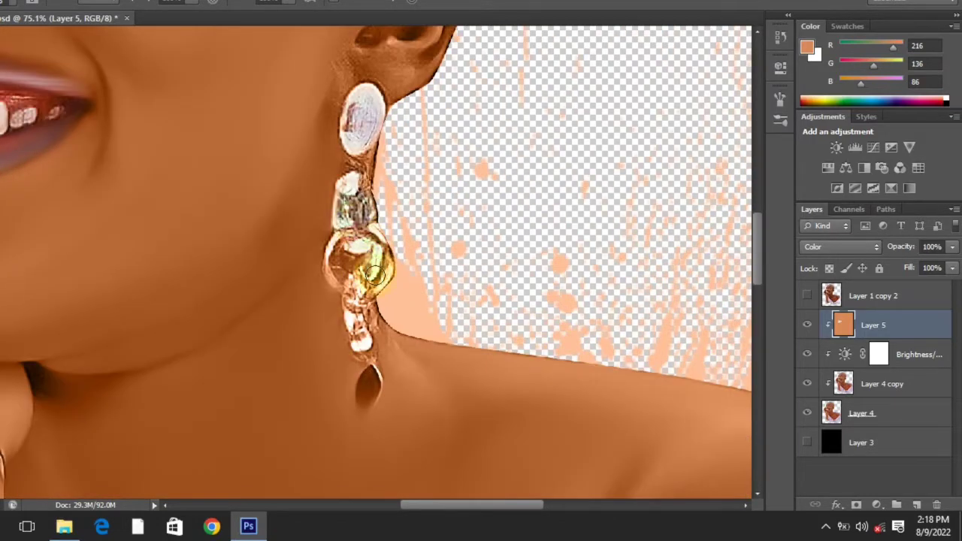
left_click(367, 395)
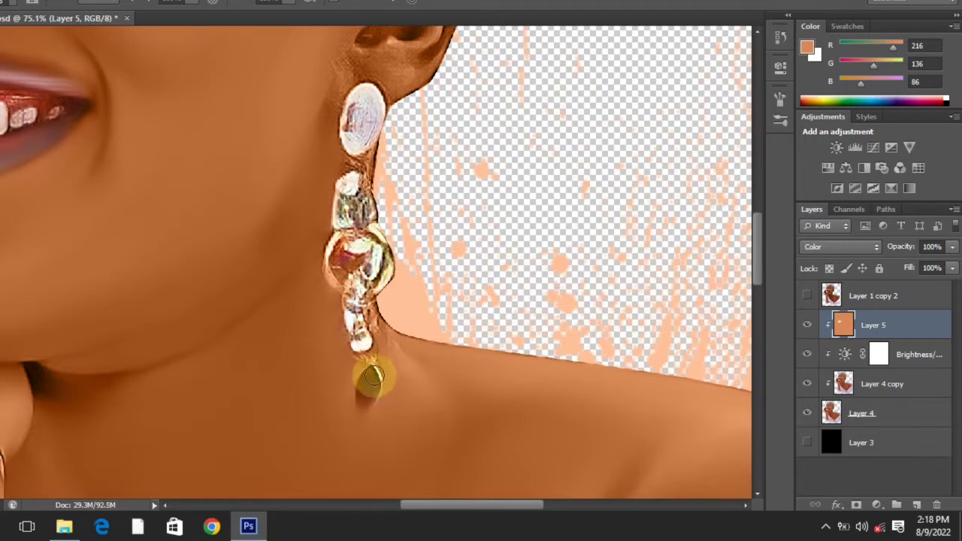
mouse_move(374, 376)
left_mouse_down()
mouse_move(389, 346)
mouse_move(369, 367)
left_mouse_up()
Smudge the skin of the ear and earlobe smooth on Layer 4 copy.
scroll(389, 283, "down", 2)
scroll(328, 228, "up", 3)
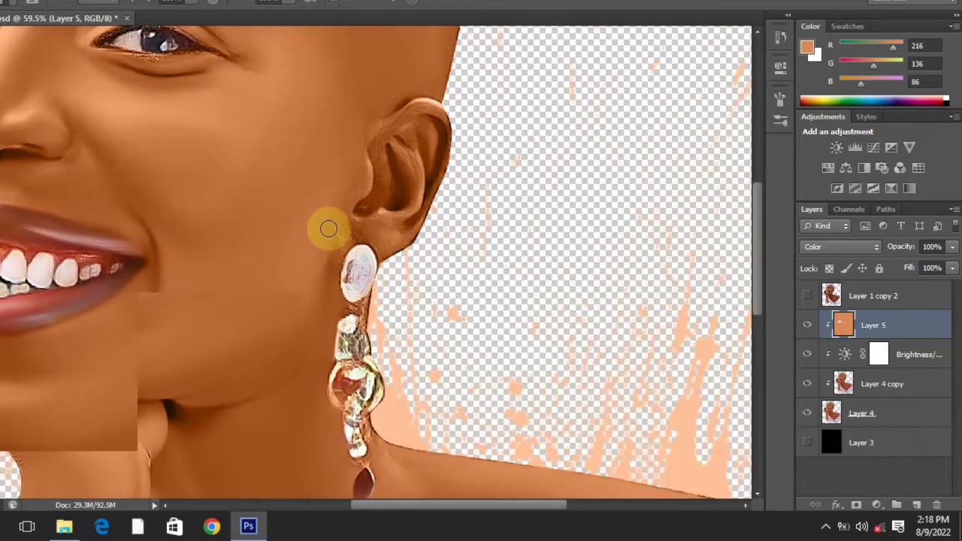
scroll(328, 229, "up", 2)
left_click(880, 383)
scroll(386, 236, "up", 1)
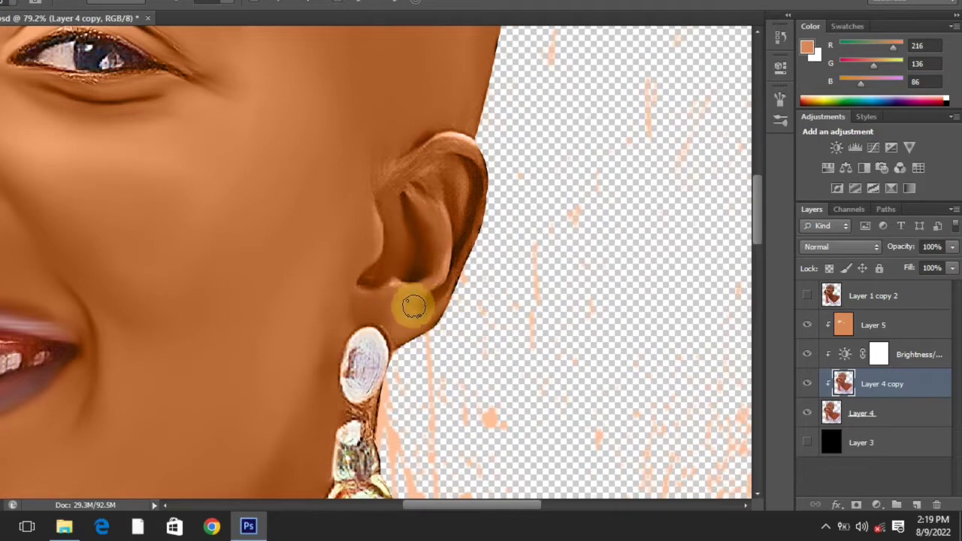
scroll(375, 226, "up", 2)
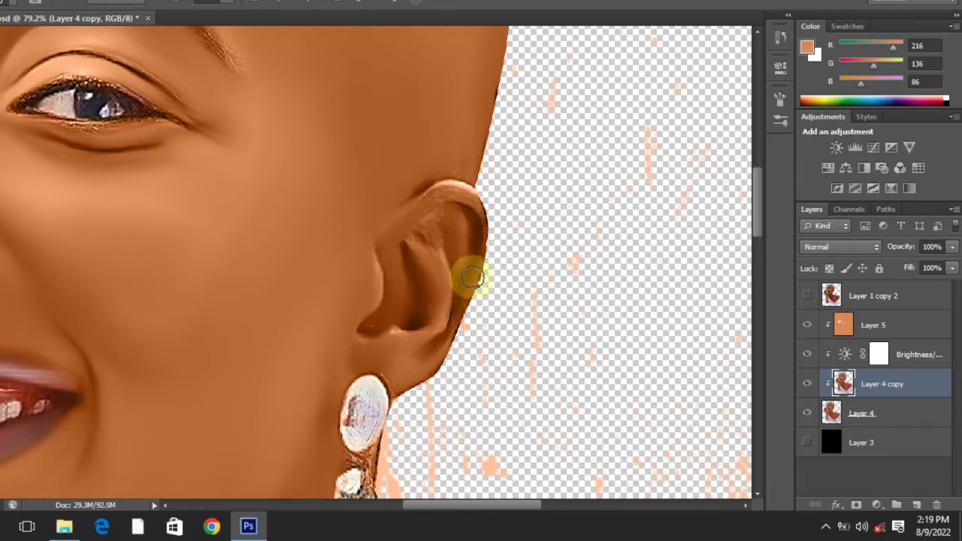
scroll(437, 146, "down", 4)
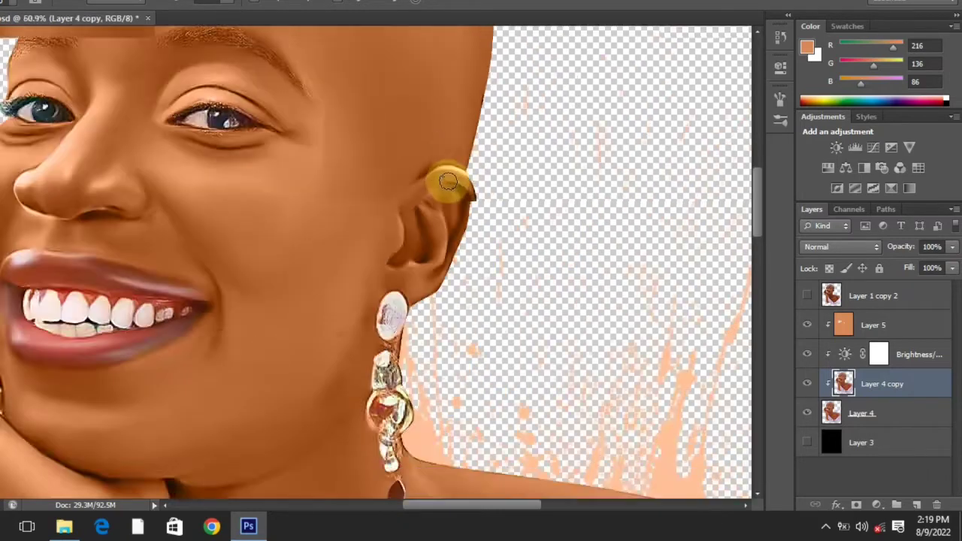
scroll(445, 193, "up", 4)
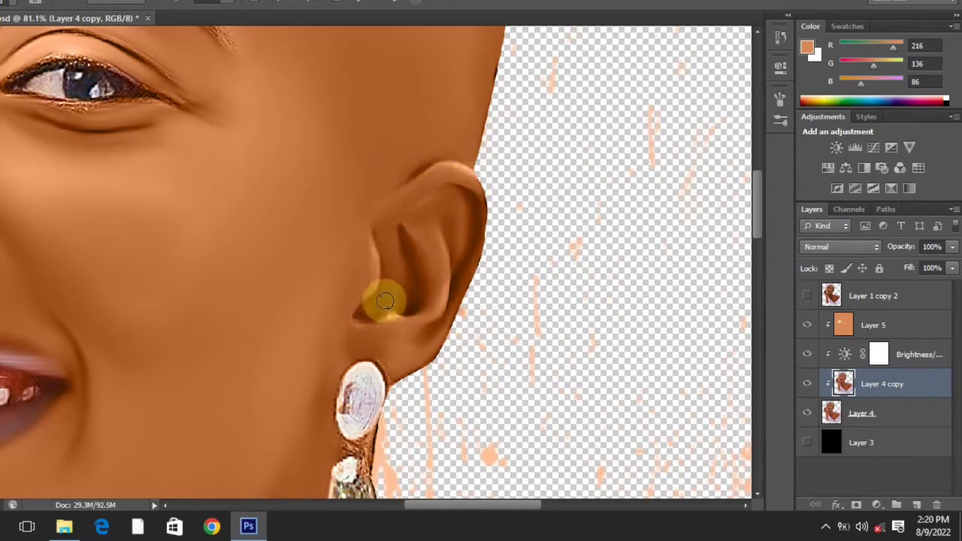
Trace a Pen path from the wrist down the left collar edge toward the V of the neckline.
scroll(423, 167, "down", 5)
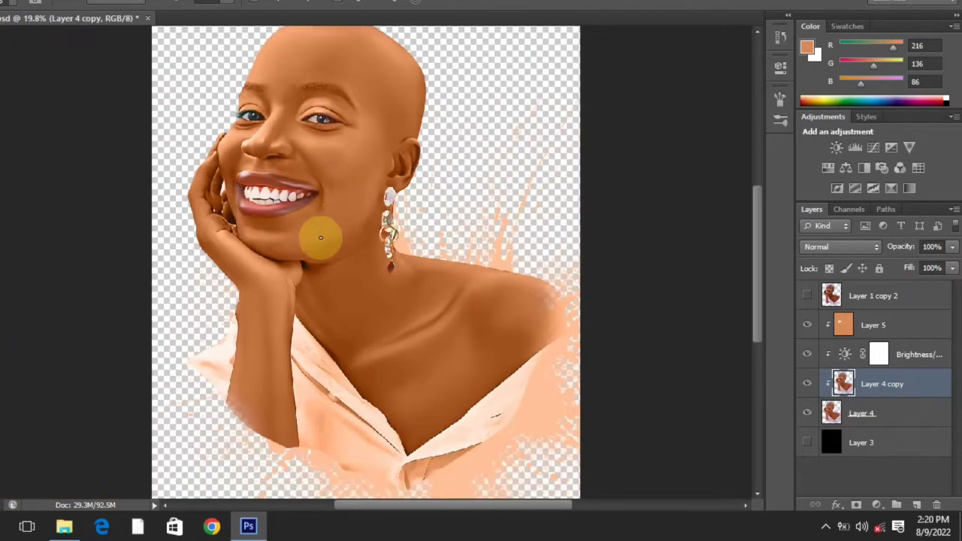
scroll(65, 275, "down", 5)
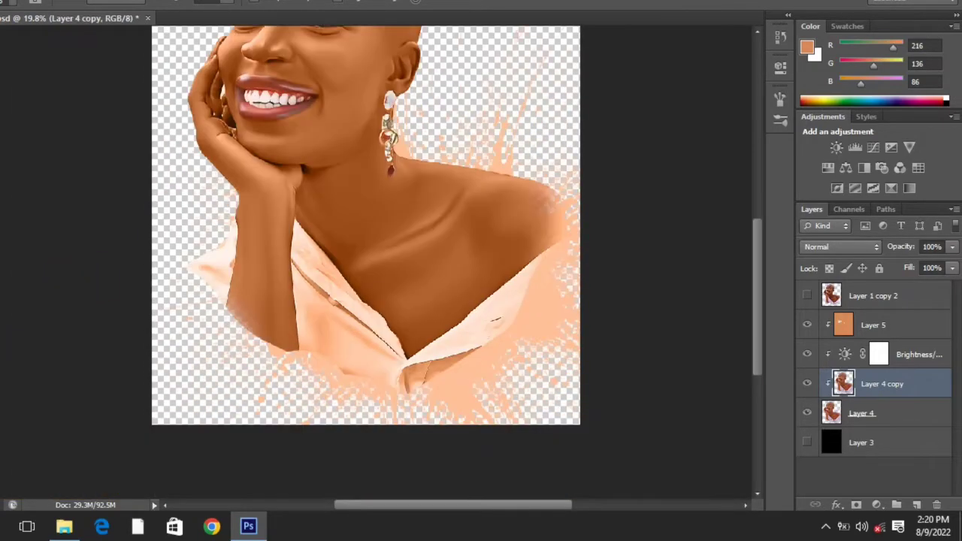
scroll(318, 215, "up", 4)
scroll(285, 204, "down", 2)
scroll(338, 247, "up", 3)
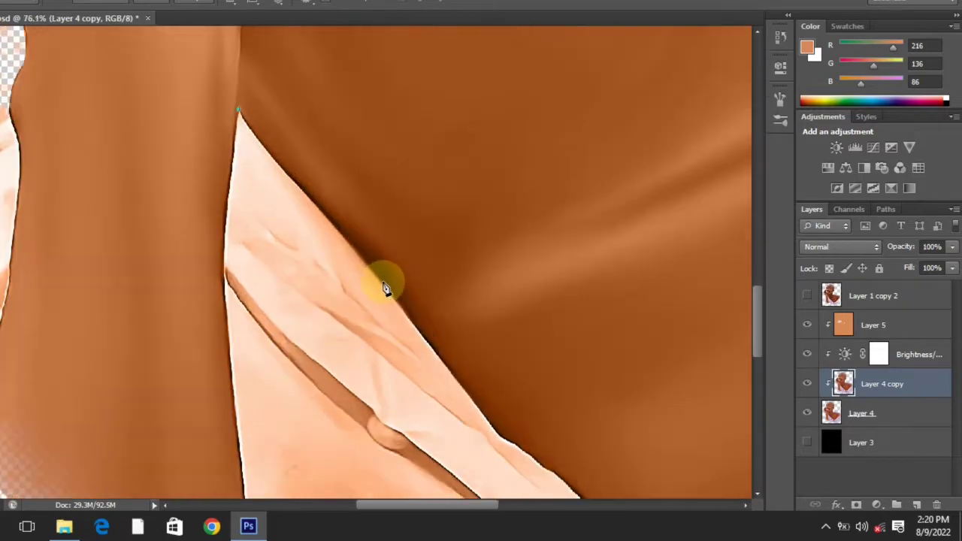
left_click(383, 287)
scroll(318, 269, "down", 3)
scroll(210, 178, "up", 3)
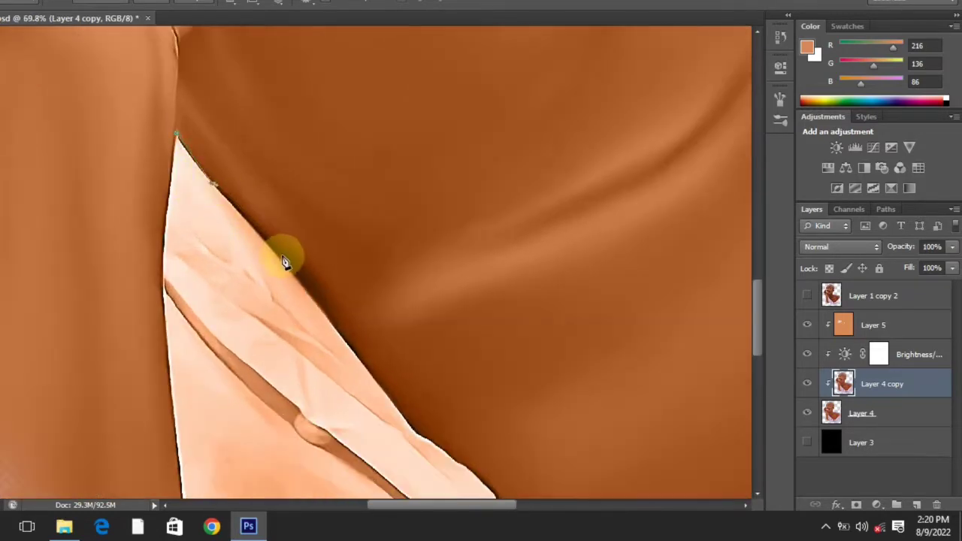
scroll(306, 283, "down", 2)
scroll(415, 400, "down", 3)
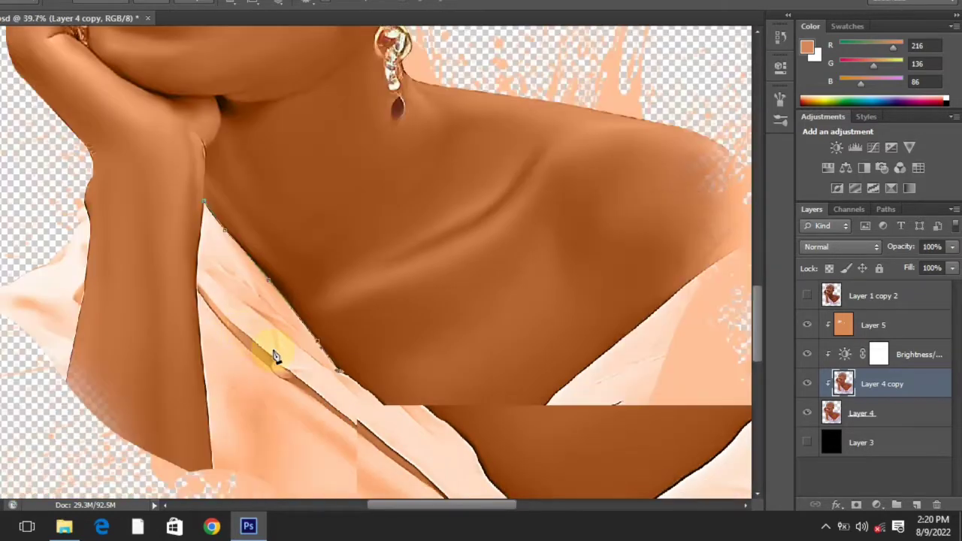
scroll(300, 338, "up", 4)
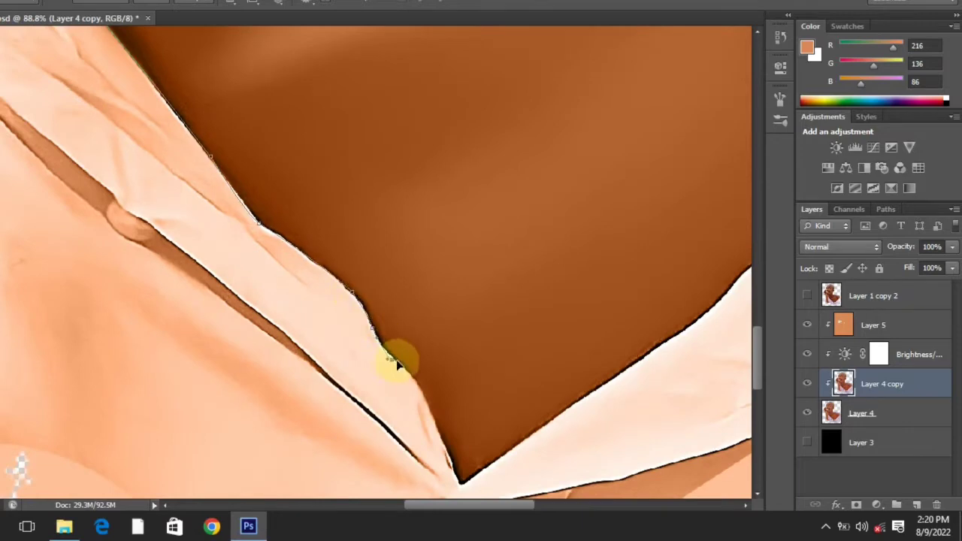
left_click_drag(397, 360, 403, 368)
key("ctrl+z")
scroll(428, 383, "down", 4)
scroll(421, 353, "up", 3)
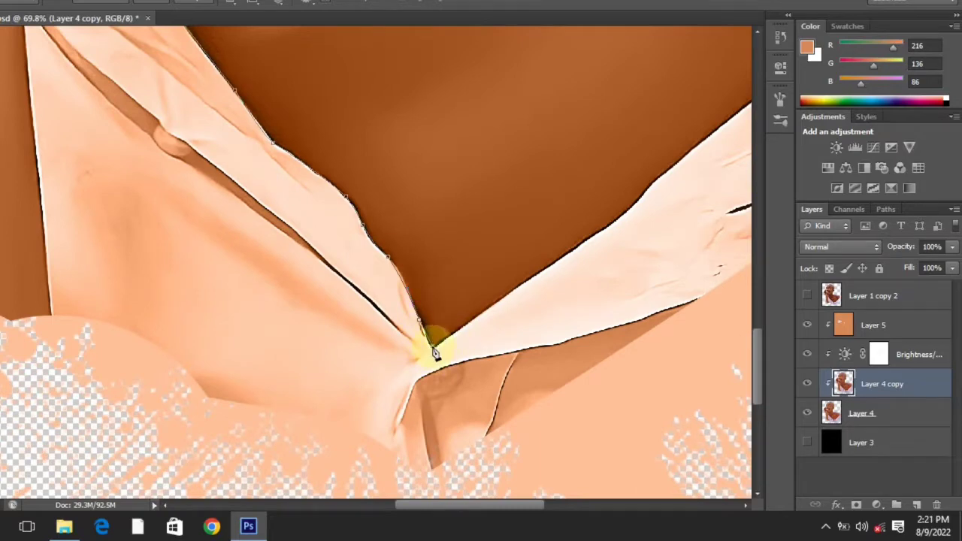
Continue the Pen path from the neckline's V up the right collar edge and out past the shoulder.
scroll(240, 326, "down", 5)
scroll(357, 200, "up", 5)
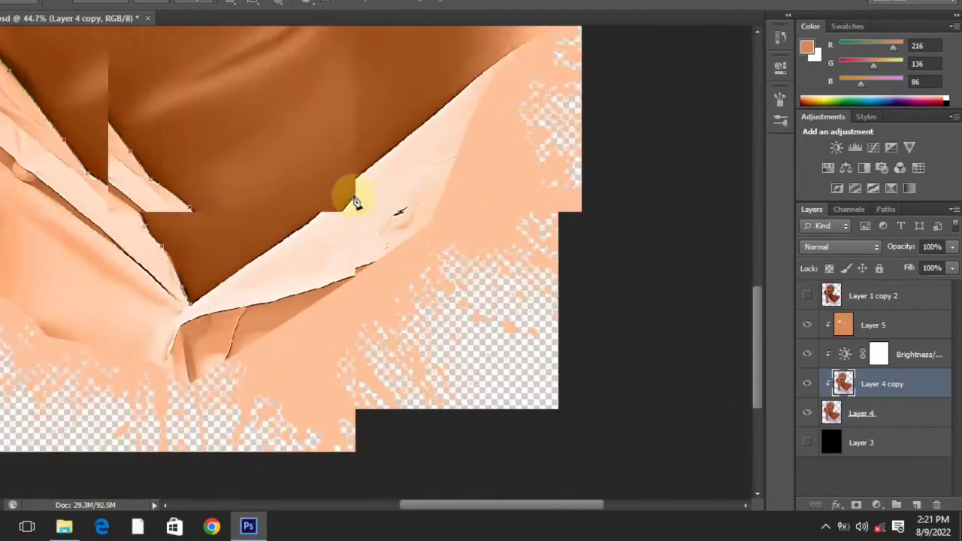
scroll(326, 256, "down", 1)
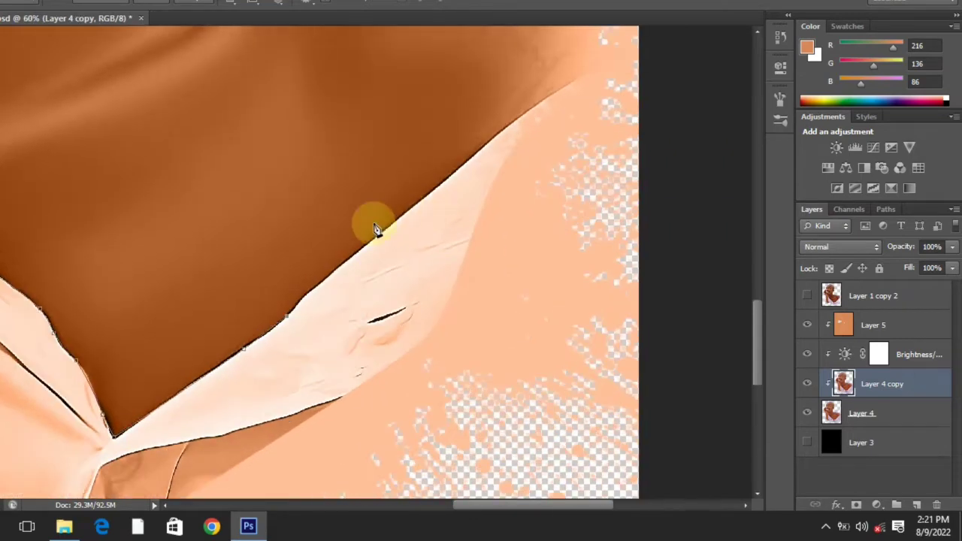
left_click(416, 208)
scroll(413, 209, "down", 5)
scroll(543, 110, "up", 4)
left_click_drag(503, 182, 526, 174)
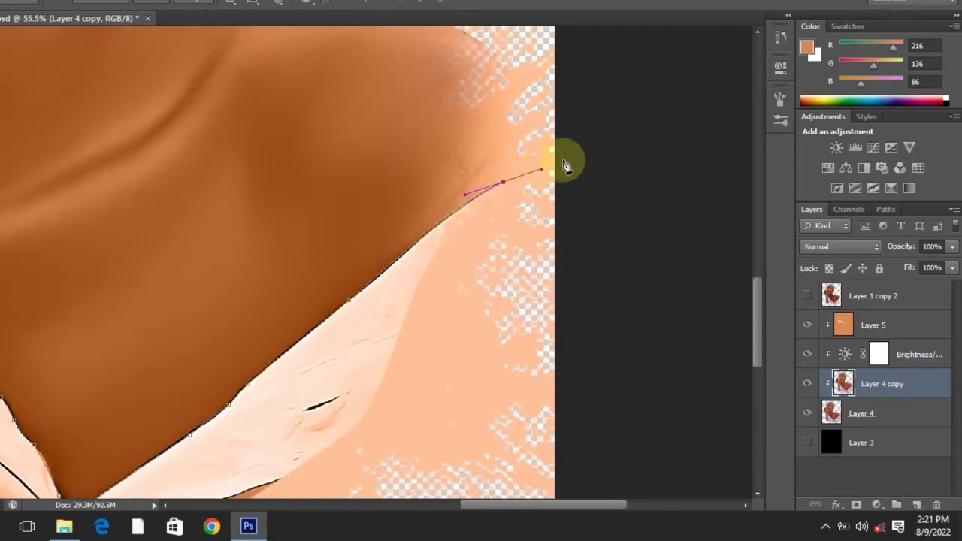
left_click(570, 160)
Loop the Pen path outside the canvas, below the portrait, and bring it back in beside the left hand.
left_click(625, 211)
scroll(623, 216, "down", 5)
left_click_drag(606, 419, 553, 460)
left_click_drag(514, 476, 441, 478)
left_click_drag(316, 480, 280, 480)
left_click_drag(141, 458, 126, 442)
left_click_drag(131, 347, 154, 327)
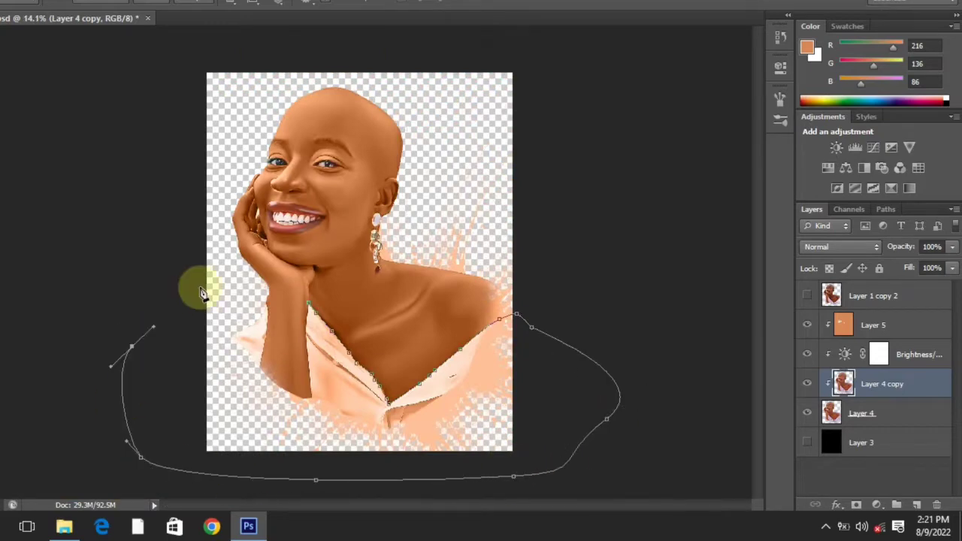
scroll(323, 285, "up", 12)
scroll(60, 272, "up", 4)
left_click_drag(60, 215, 68, 208)
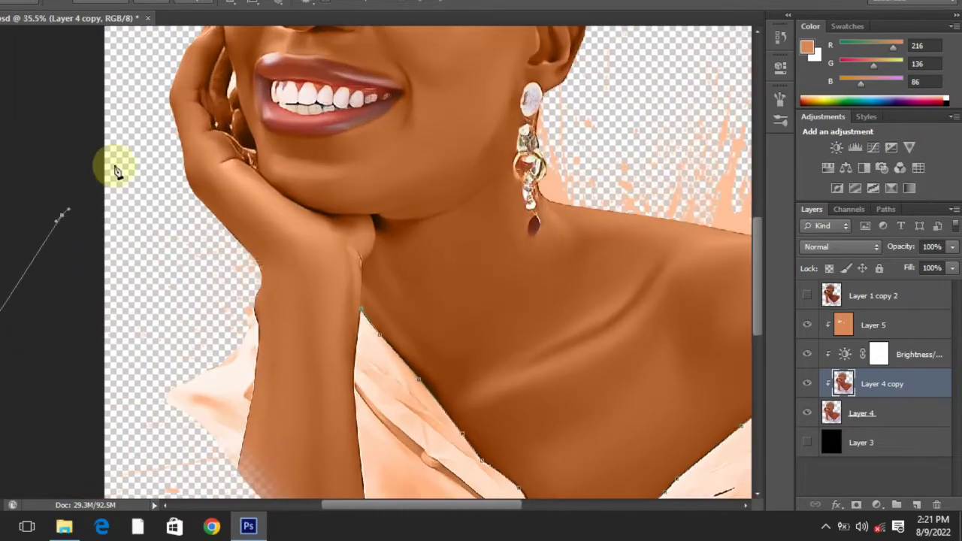
left_click_drag(113, 166, 128, 160)
scroll(149, 156, "up", 1)
left_click_drag(164, 172, 170, 169)
Trace the Pen path down the outer edge of the forearm to the elbow, following the shirt boundary.
scroll(199, 216, "up", 2)
left_click_drag(220, 244, 229, 253)
scroll(243, 268, "down", 1)
scroll(242, 270, "up", 3)
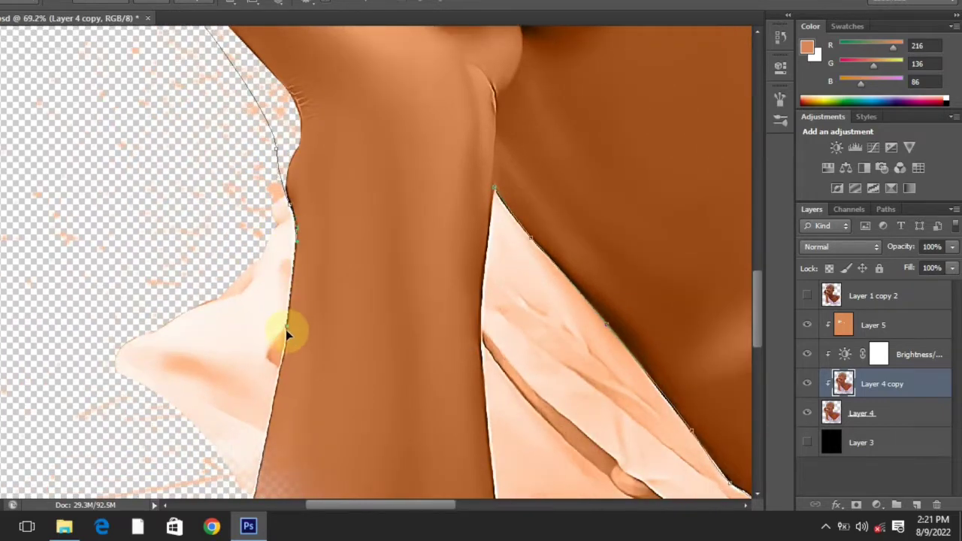
scroll(278, 361, "down", 2)
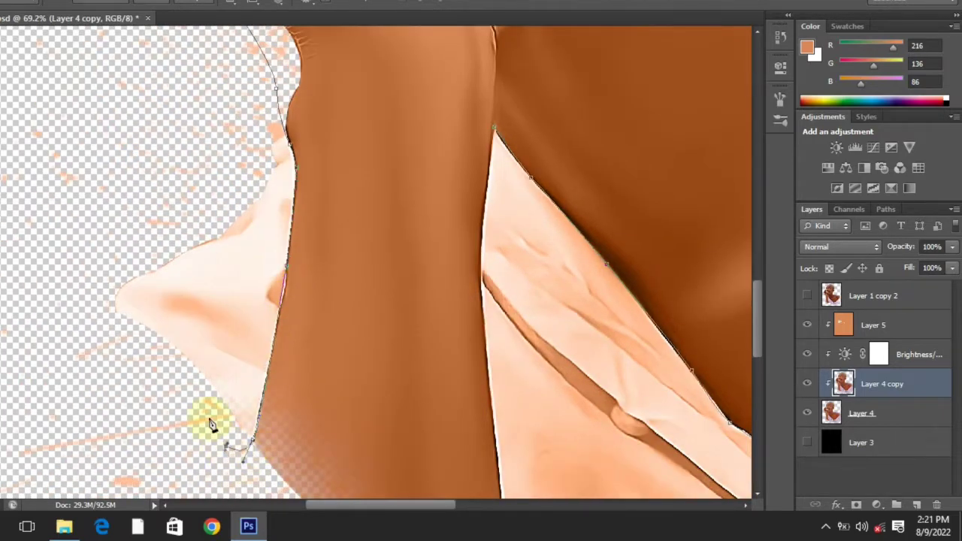
scroll(210, 424, "down", 4)
Close the Pen path around the elbow and up the forearm's inner edge, and convert it to a selection.
scroll(275, 376, "up", 3)
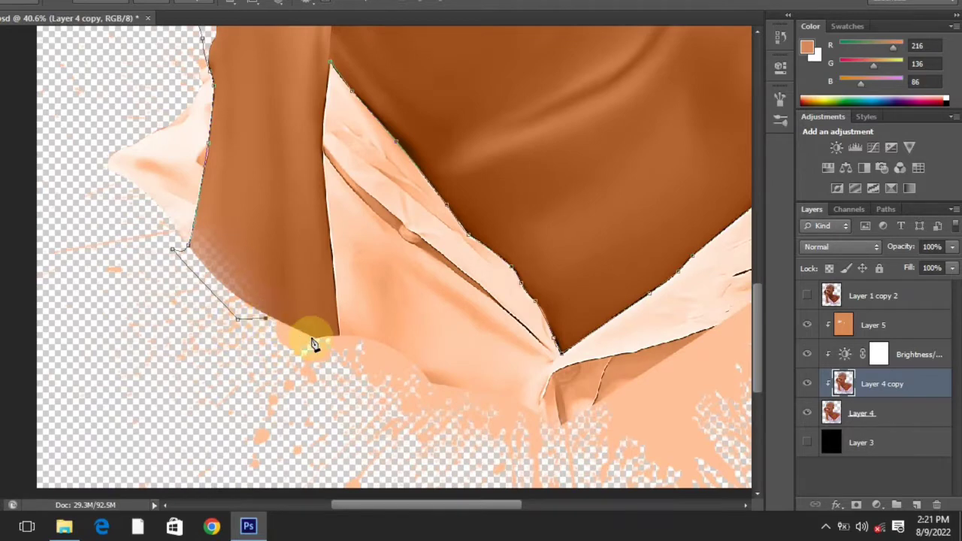
scroll(348, 244, "up", 2)
scroll(318, 279, "up", 3)
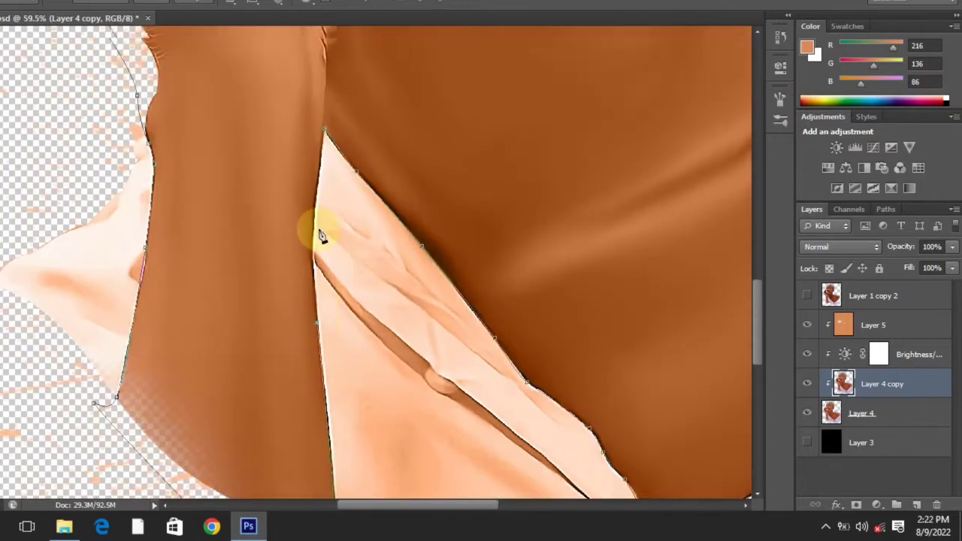
scroll(323, 233, "down", 3)
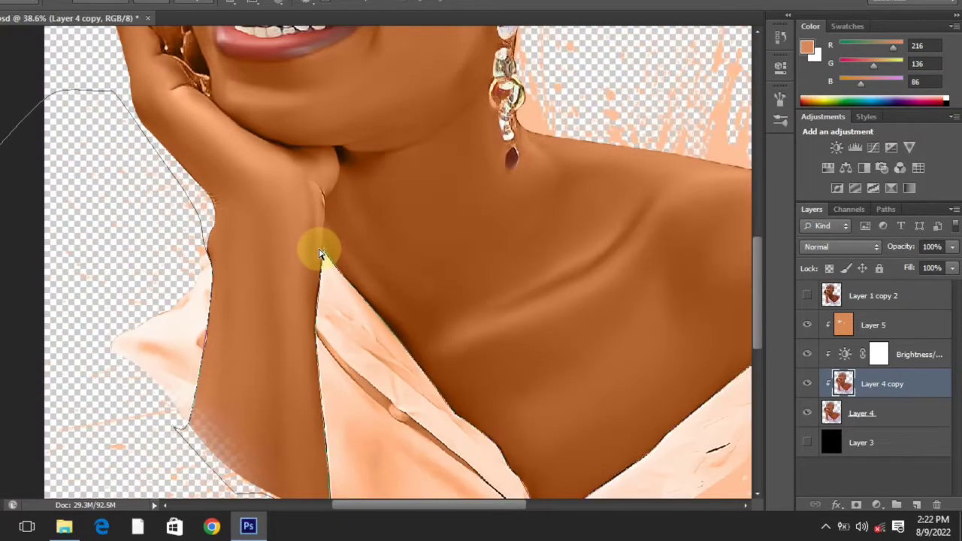
key("ctrl+Return")
scroll(319, 251, "down", 3)
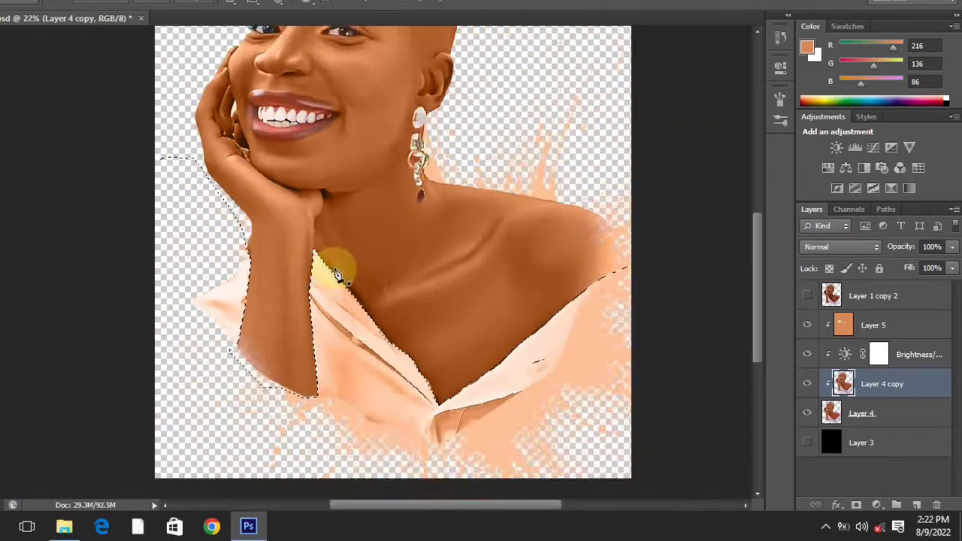
Delete the orange skin tint inside the shirt selection from Layer 5.
scroll(333, 268, "up", 2)
left_click(879, 325)
key("Delete")
scroll(208, 258, "down", 2)
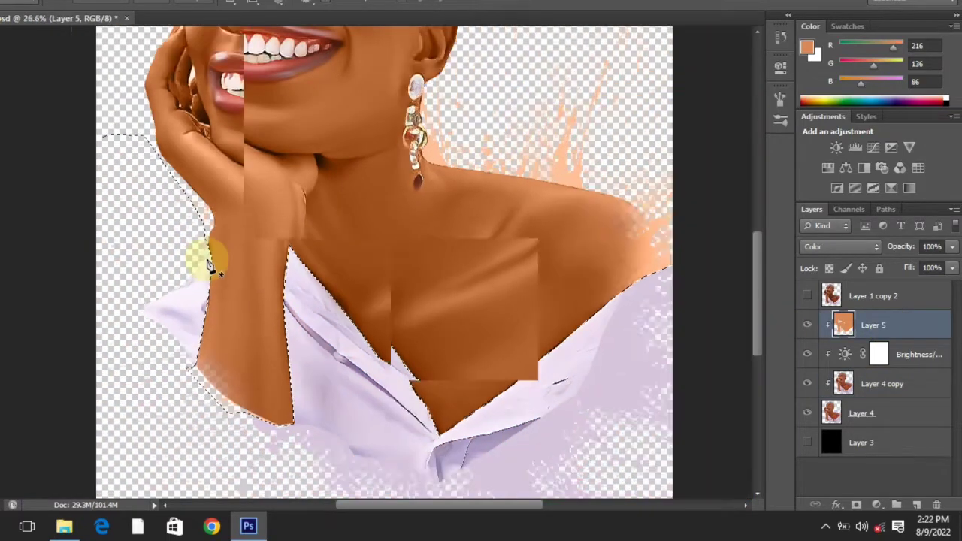
Add a new layer above Layer 5 and make it a clipping mask.
left_click(916, 504)
right_click(914, 327)
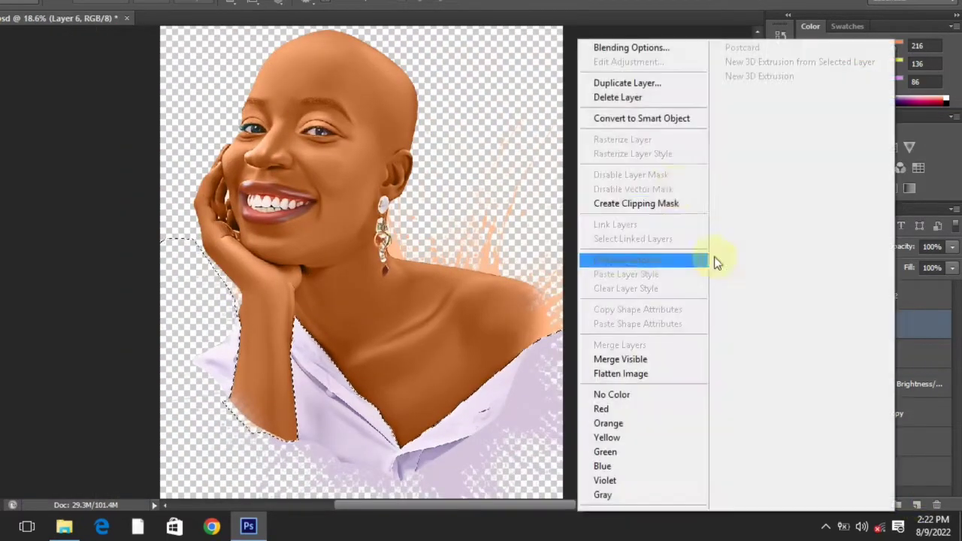
left_click(671, 203)
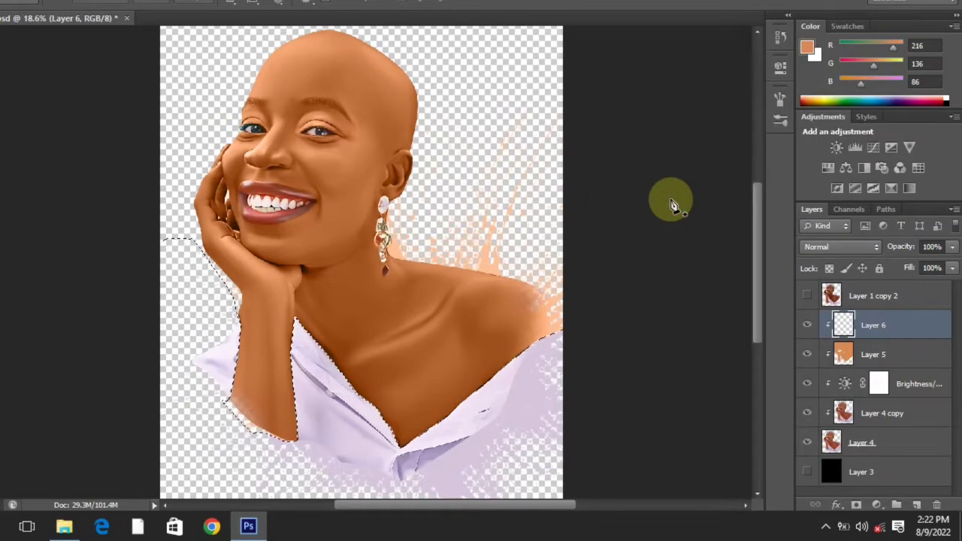
Set the foreground color to a pale bluish white, RGB 242, 244, 255.
left_click(309, 423)
key("x")
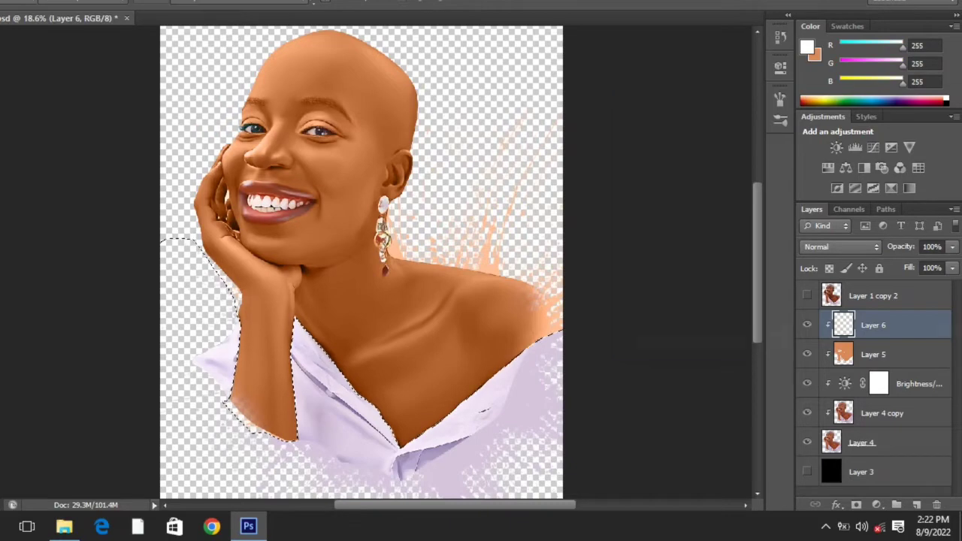
left_click(807, 46)
left_click_drag(824, 215, 837, 203)
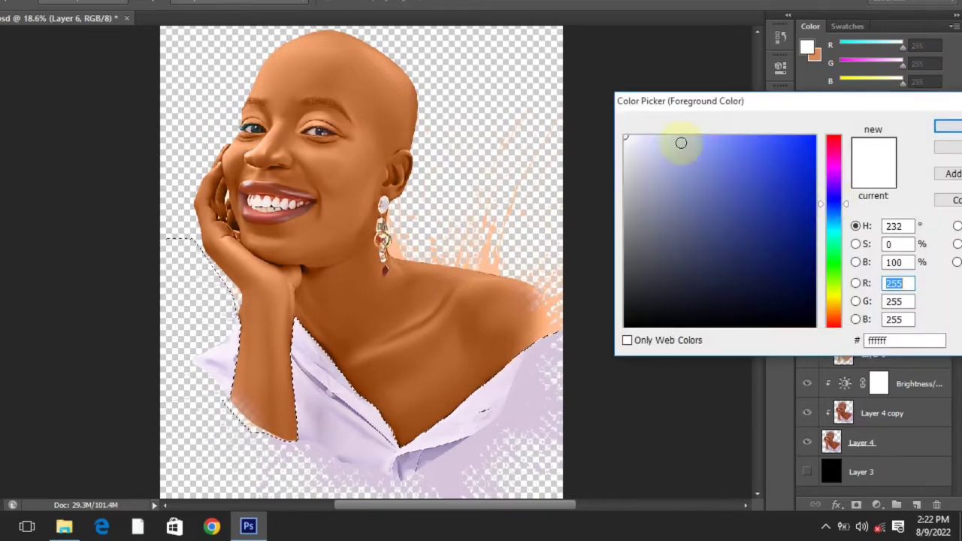
left_click_drag(681, 142, 635, 133)
key("Return")
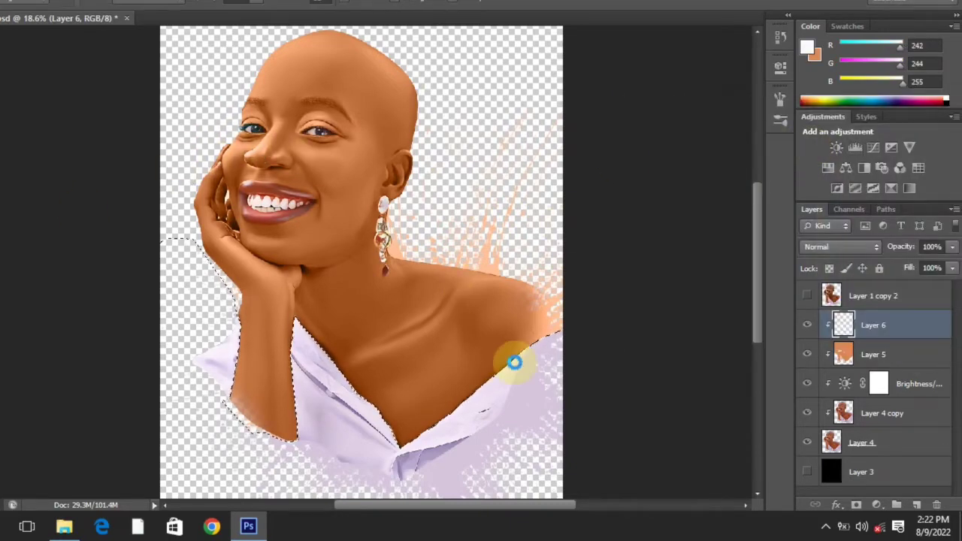
Fill the shirt selection with the pale bluish white on Layer 6 and set its blend mode to Color.
left_click(514, 362)
scroll(525, 318, "down", 2)
left_click(839, 246)
left_click(798, 328)
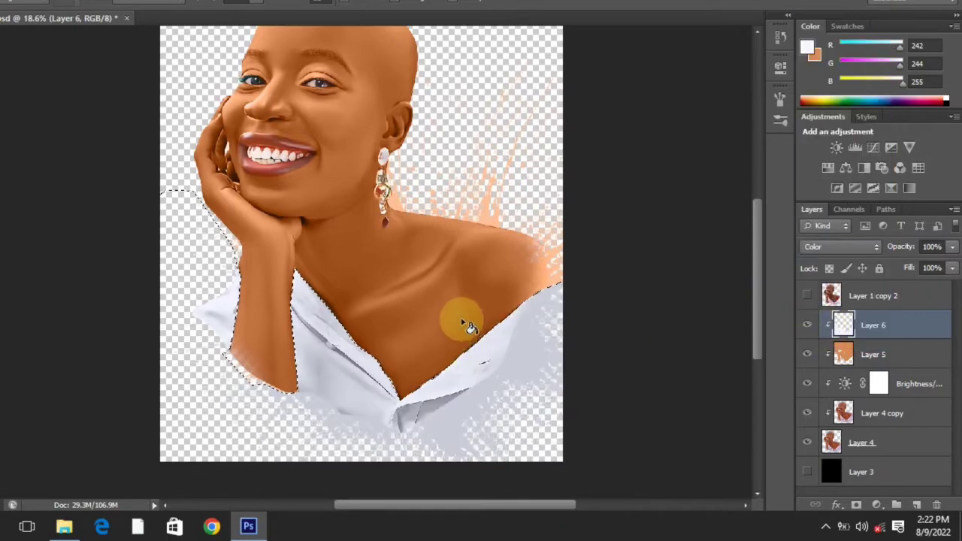
scroll(385, 275, "down", 1)
Save the document and choose a round brush preset for detail painting.
key("ctrl+s")
scroll(383, 282, "up", 3)
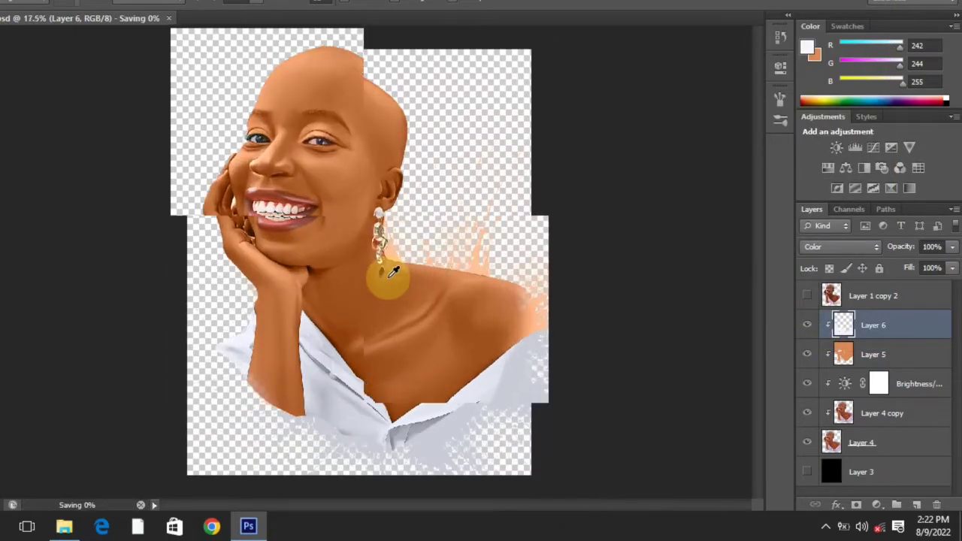
scroll(349, 196, "up", 1)
left_click(15, 3)
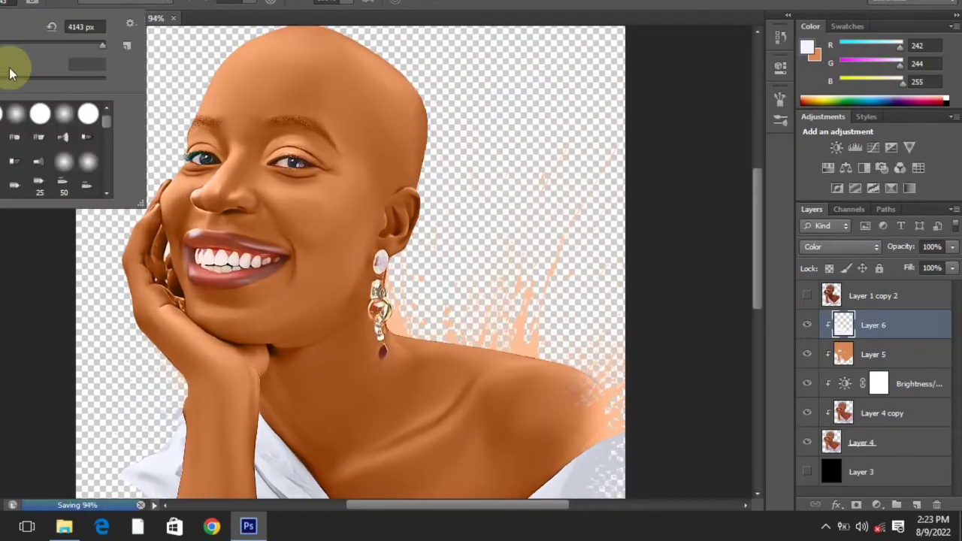
scroll(10, 73, "up", 3)
left_click(1, 113)
left_click(15, 7)
scroll(396, 187, "down", 3)
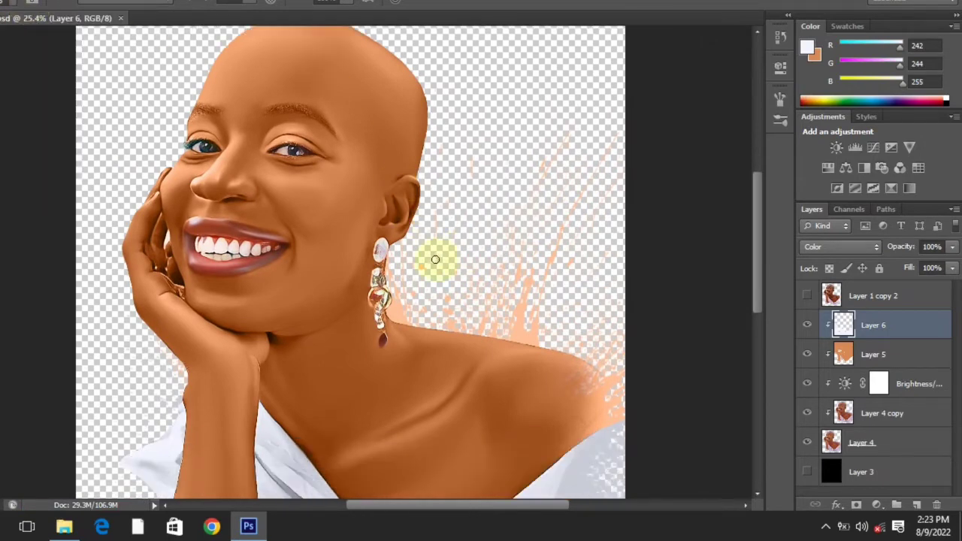
Paint the pale bluish white over the earring's stud and metal links on Layer 6, leaving the dark red drop.
scroll(385, 241, "up", 6)
scroll(390, 226, "up", 2)
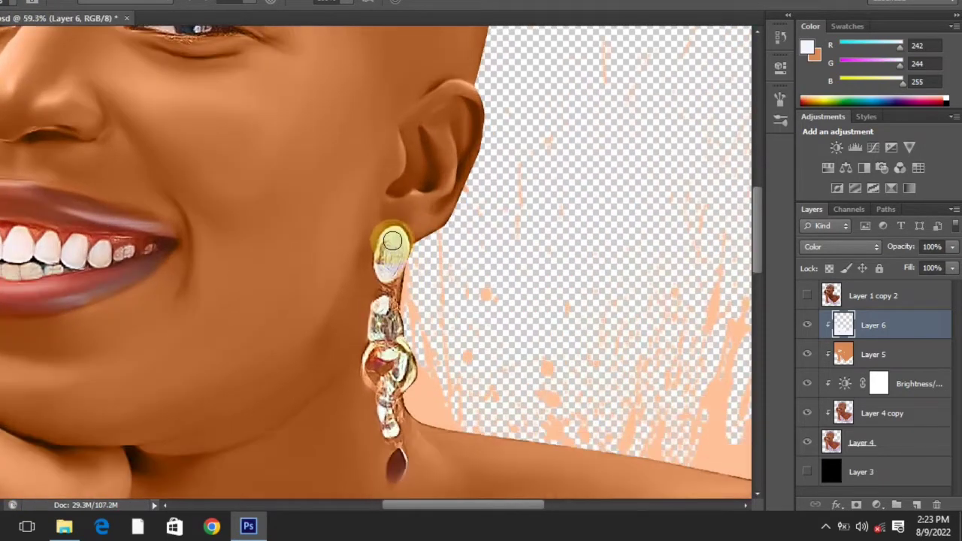
scroll(399, 120, "down", 2)
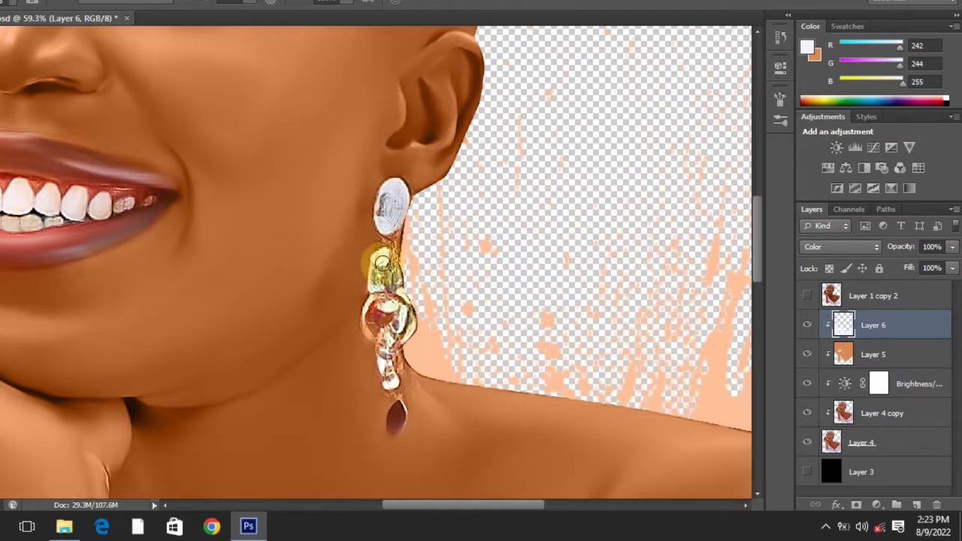
scroll(399, 342, "down", 3)
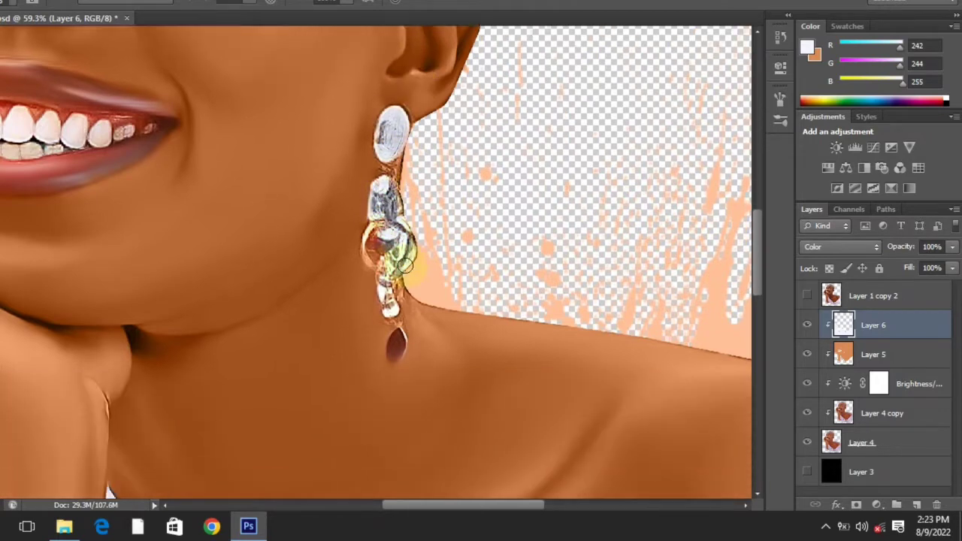
scroll(389, 304, "down", 4)
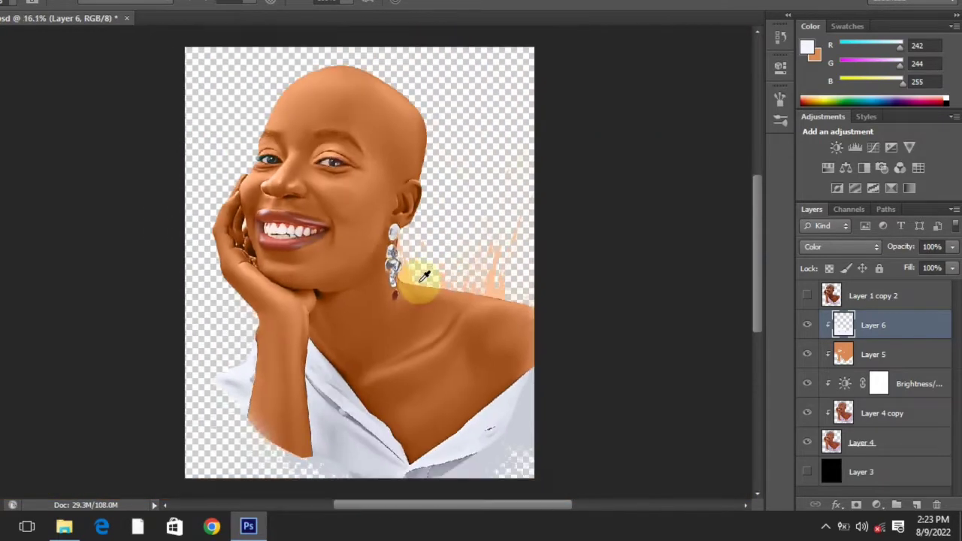
scroll(423, 273, "up", 5)
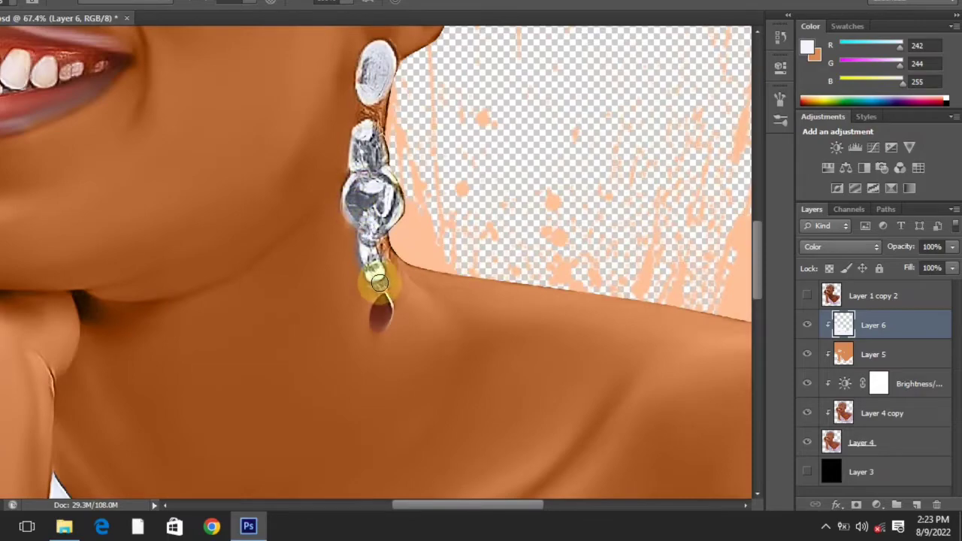
scroll(453, 247, "down", 4)
scroll(440, 188, "up", 7)
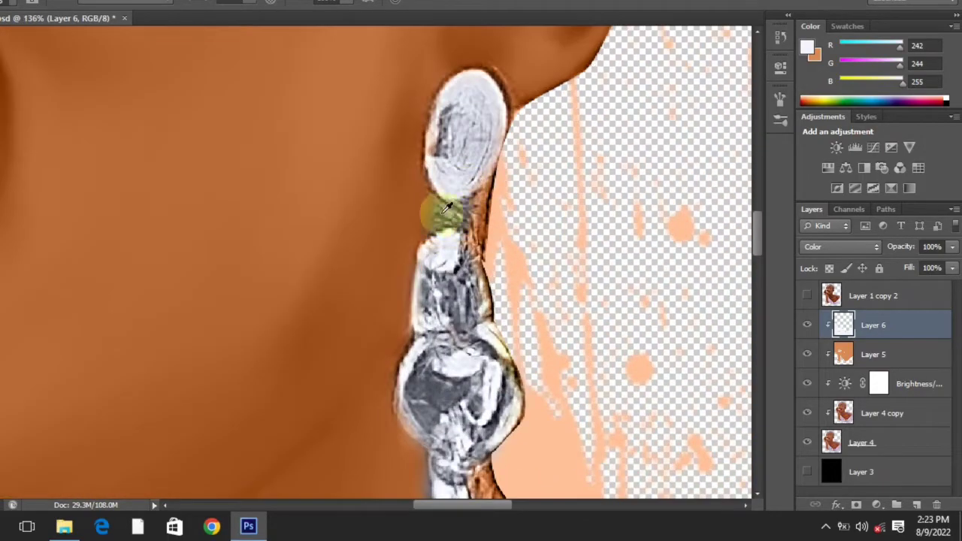
scroll(447, 210, "down", 9)
scroll(485, 199, "down", 1)
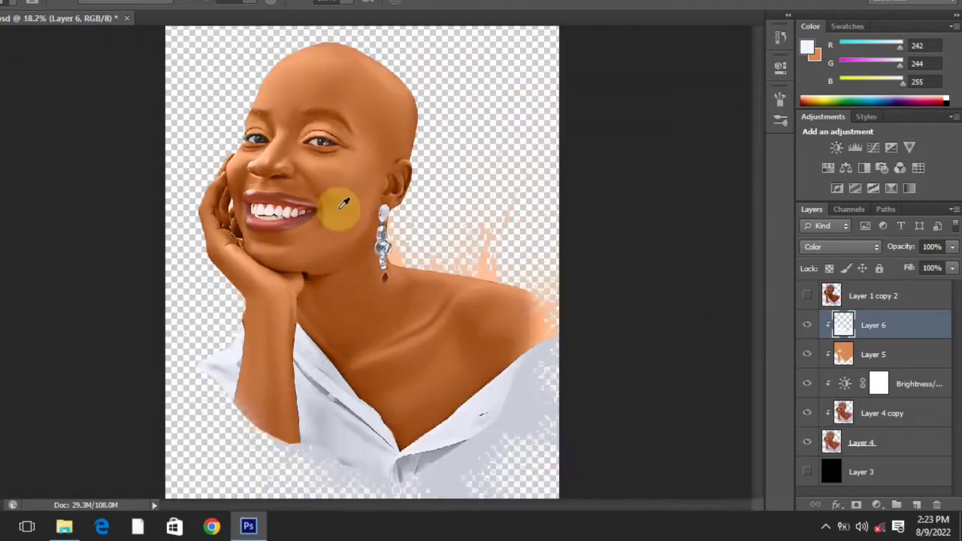
Add a clipped layer above Layer 6 and set the foreground color to RGB 237, 240, 255.
scroll(333, 204, "up", 1)
left_click(916, 505)
right_click(880, 323)
left_click(656, 203)
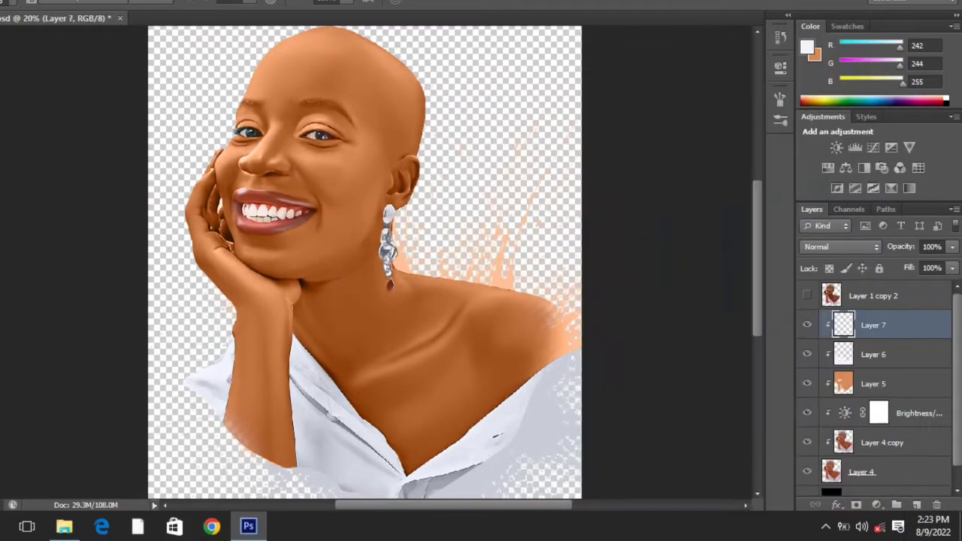
left_click(806, 48)
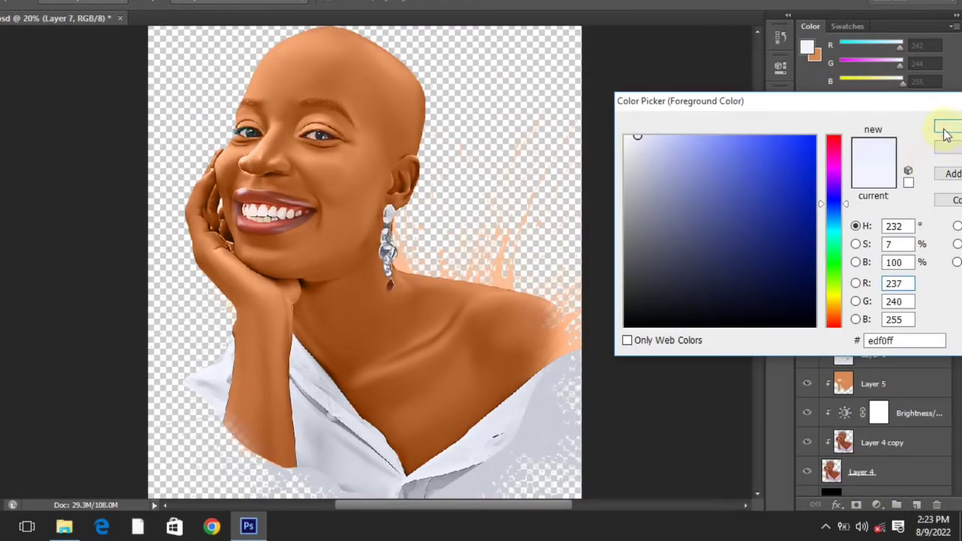
left_click(946, 134)
Brush the pale tint over the first teeth and set Layer 7's blend mode to Color.
scroll(296, 205, "up", 11)
left_click_drag(221, 272, 275, 280)
scroll(338, 223, "down", 5)
left_click(834, 247)
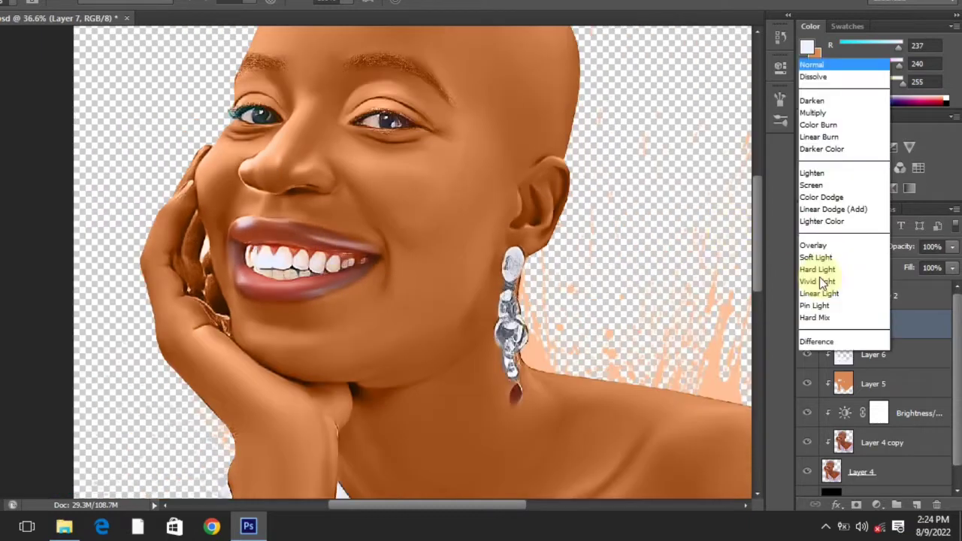
left_click(819, 329)
Paint the pale tint over the remaining upper and lower teeth, out to the small ones at the mouth's corner.
scroll(256, 263, "up", 11)
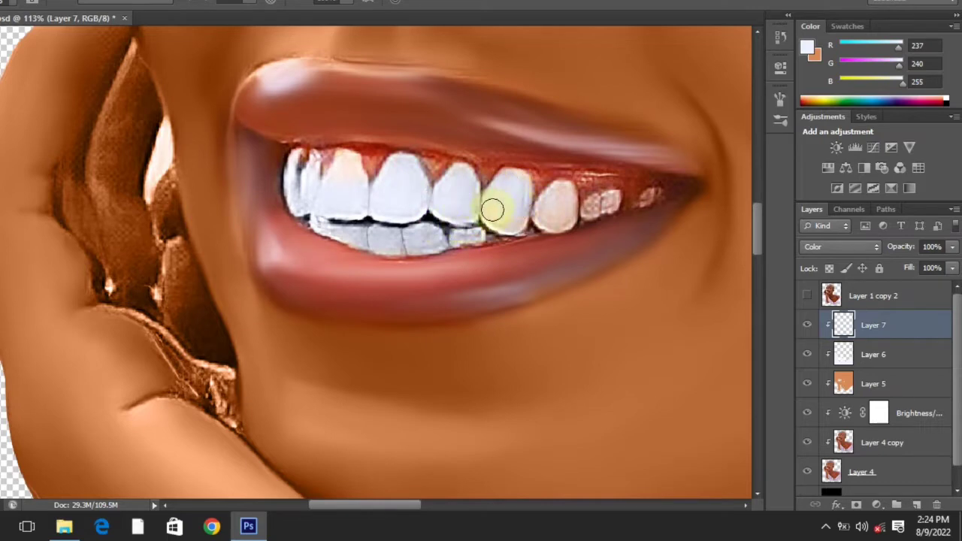
mouse_move(541, 217)
left_mouse_down()
mouse_move(590, 213)
mouse_move(615, 197)
mouse_move(595, 197)
mouse_move(587, 213)
mouse_move(641, 197)
left_mouse_up()
key("bracketright")
scroll(385, 199, "up", 1)
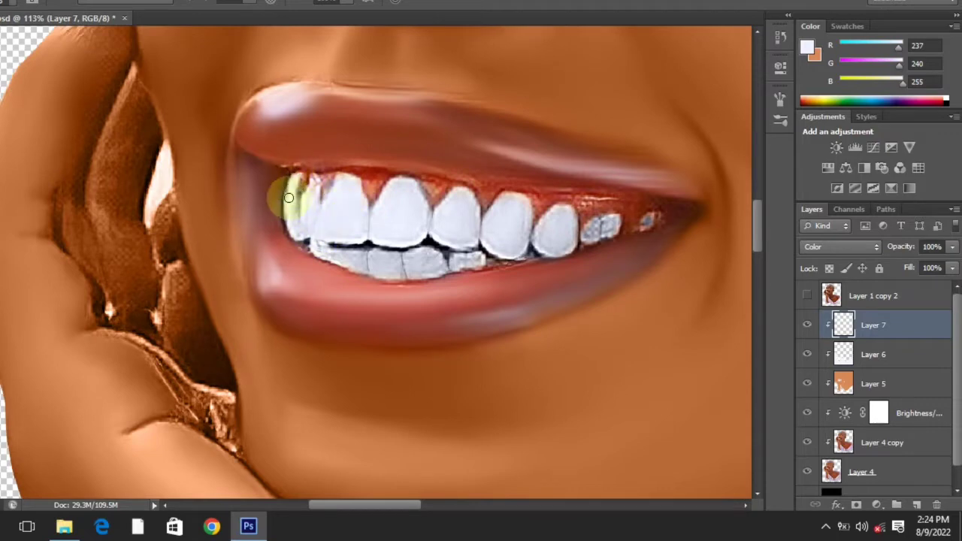
scroll(280, 196, "down", 9)
scroll(526, 157, "up", 5)
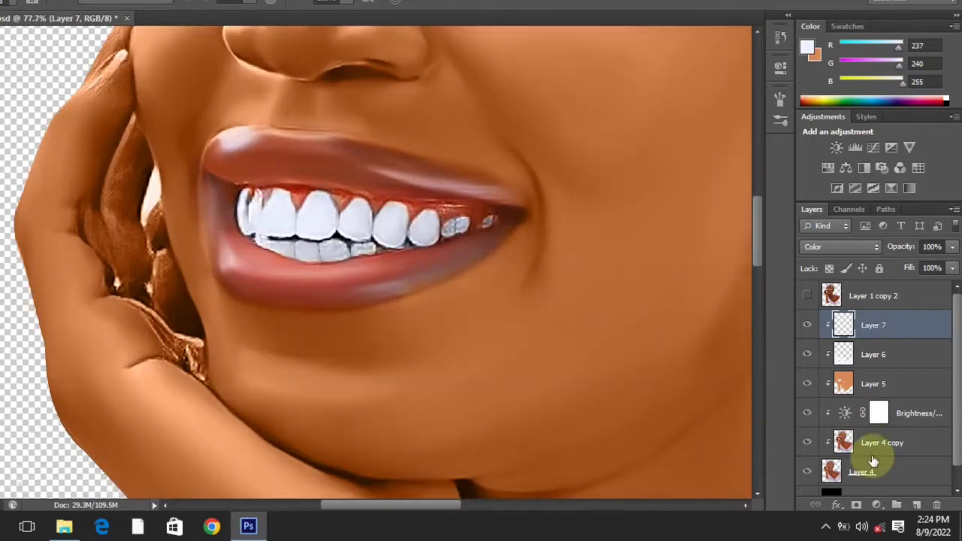
Add a new layer above Layer 7 and clip it to the layers below.
left_click(916, 504)
right_click(923, 329)
left_click(644, 202)
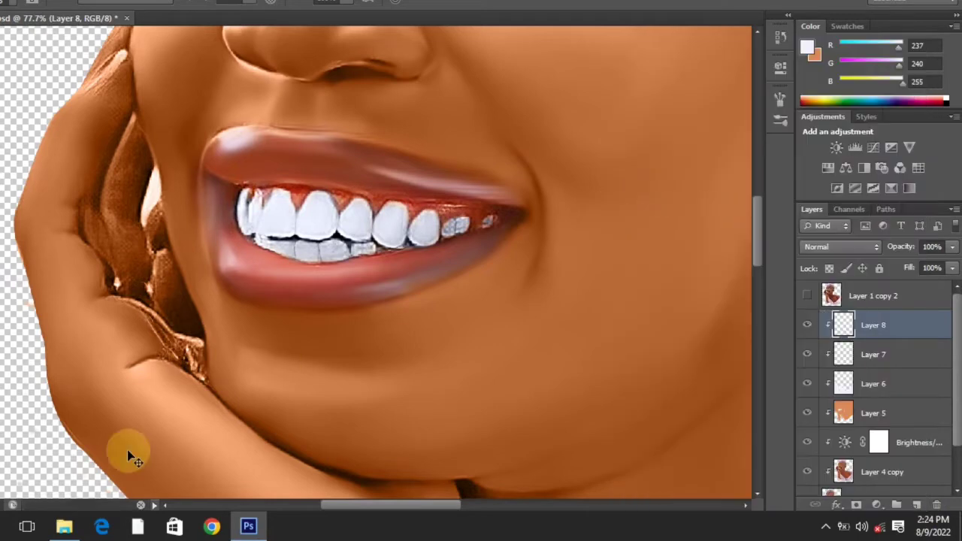
Set the foreground color to a deep red, RGB 187, 7, 7.
left_click(1, 384)
left_click(346, 195)
left_click(834, 136)
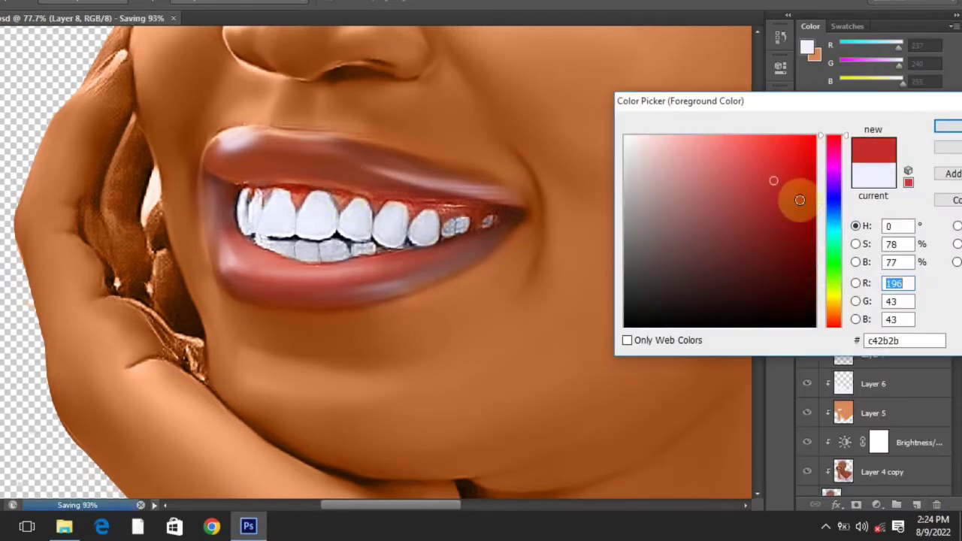
left_click(794, 182)
left_click_drag(810, 176, 805, 185)
key("Return")
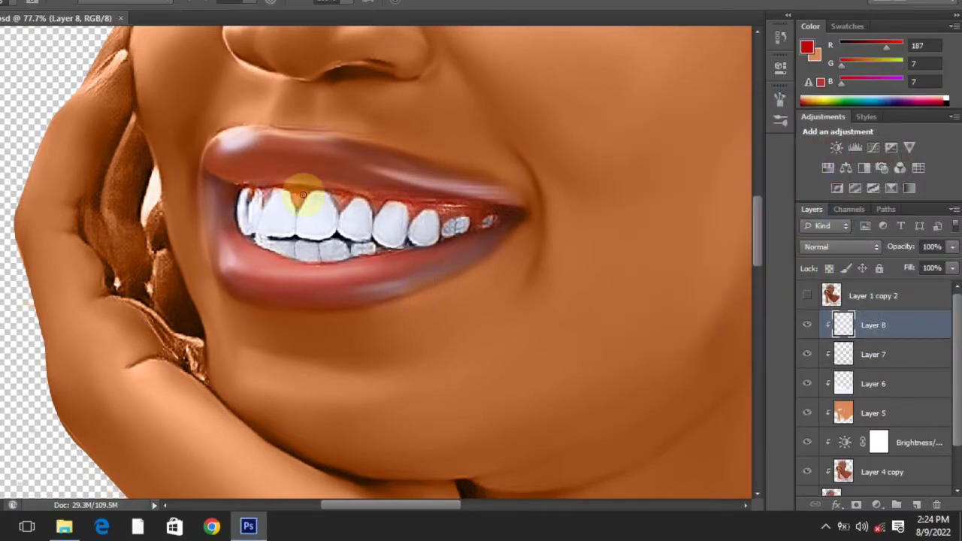
Try painting the upper gums deep red on Layer 8 with the Color blend mode, and undo the blend change.
mouse_move(294, 194)
left_mouse_down()
mouse_move(318, 187)
mouse_move(487, 218)
left_mouse_up()
left_click(840, 247)
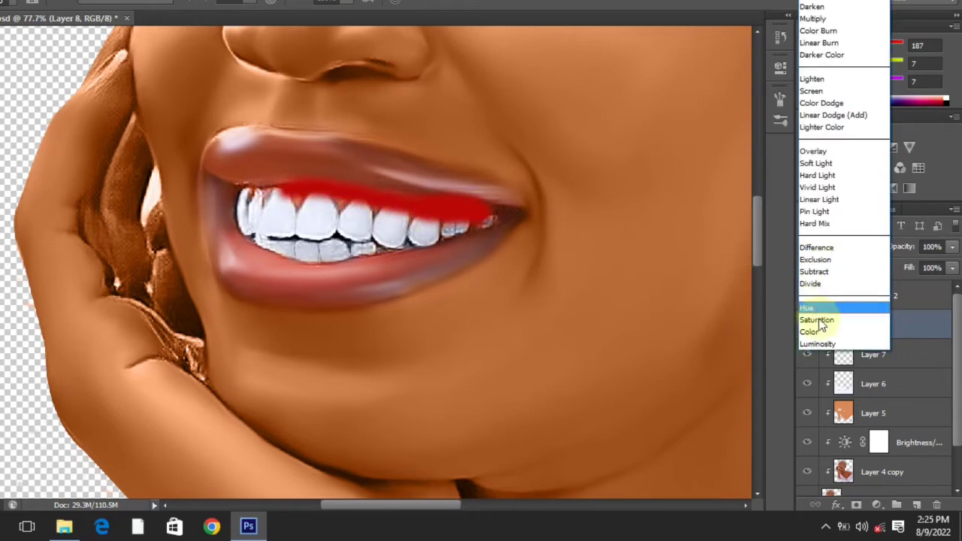
left_click(805, 332)
key("ctrl+0")
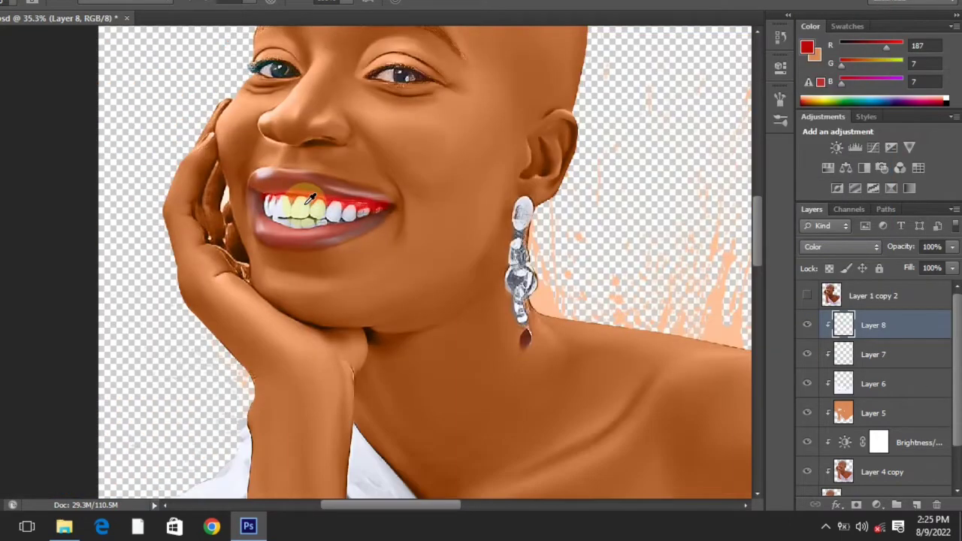
scroll(282, 205, "up", 5)
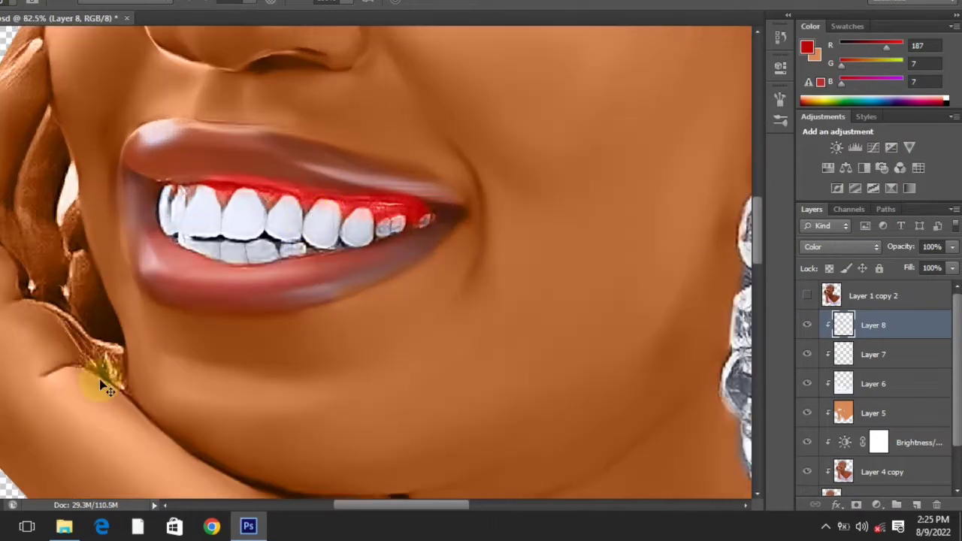
key("ctrl+z")
Set the foreground color to a softer red, RGB 199, 31, 31, and undo the previous gum stroke.
left_click(806, 47)
left_click_drag(801, 196, 785, 194)
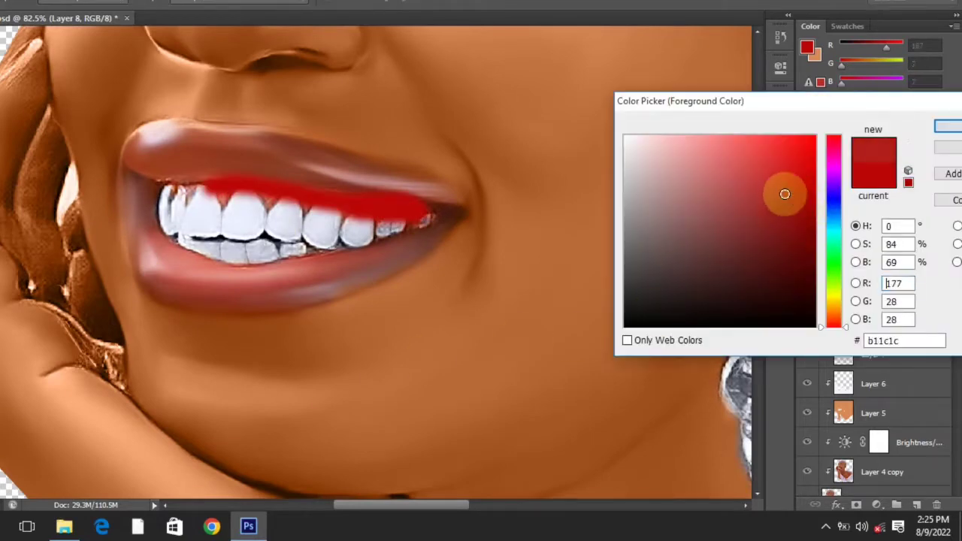
left_click(948, 127)
key("ctrl+alt+z")
Paint the softer red over the upper and lower gums and set Layer 8's blend mode to Color.
mouse_move(237, 190)
left_mouse_down()
mouse_move(412, 207)
mouse_move(305, 197)
left_mouse_up()
left_click(823, 246)
left_click(816, 333)
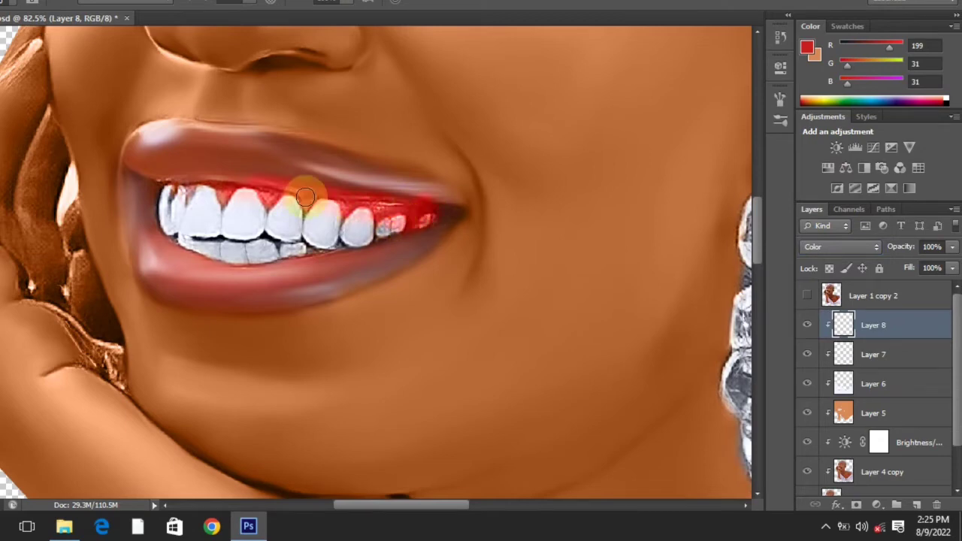
left_click_drag(277, 246, 188, 236)
scroll(316, 181, "down", 2)
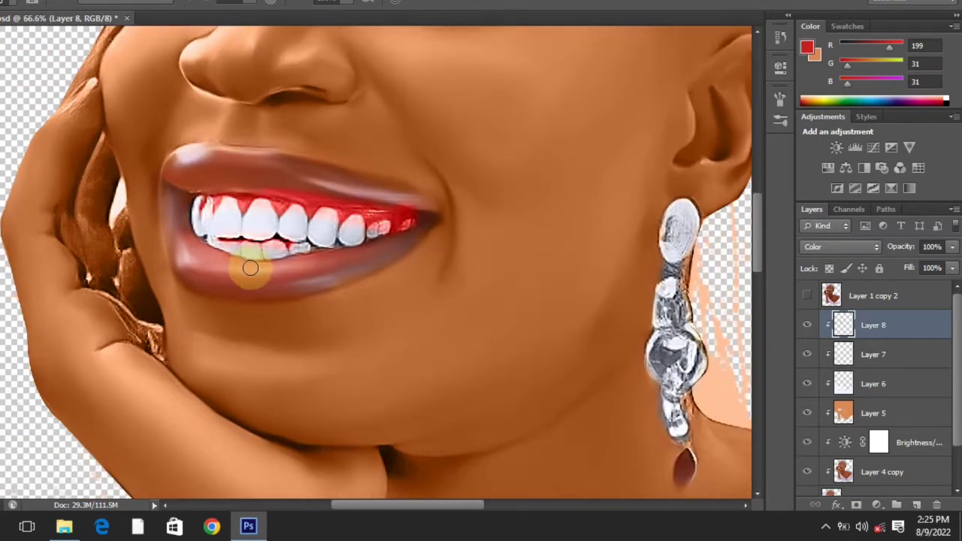
Sample a pink, RGB 222, 127, 119, from the lower lip and paint it over the whole lower lip.
left_click(216, 255, "alt")
mouse_move(247, 274)
left_mouse_down()
mouse_move(370, 258)
mouse_move(336, 274)
mouse_move(415, 235)
left_mouse_up()
scroll(336, 217, "down", 5)
Paint the sampled pink over the upper lip on Layer 8.
scroll(339, 213, "up", 4)
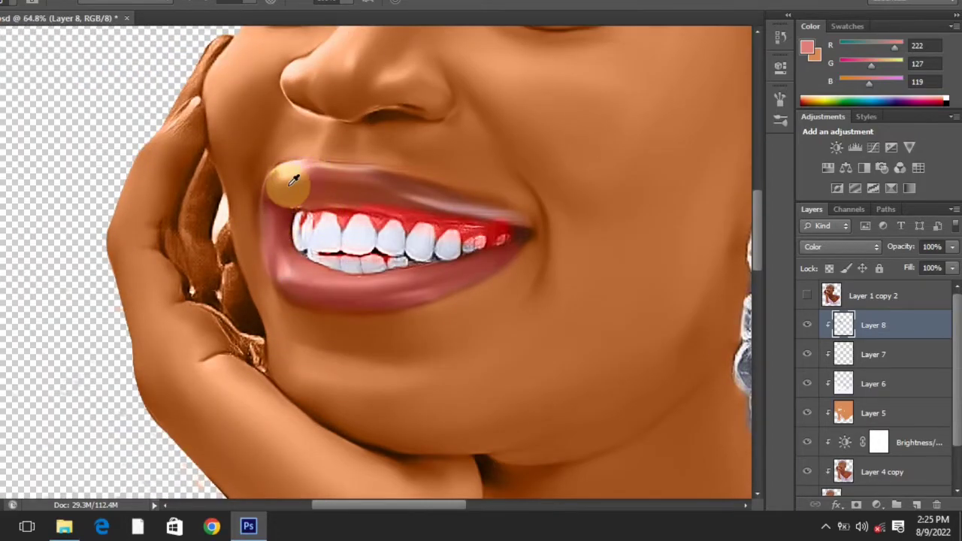
scroll(293, 179, "down", 3)
scroll(262, 184, "up", 3)
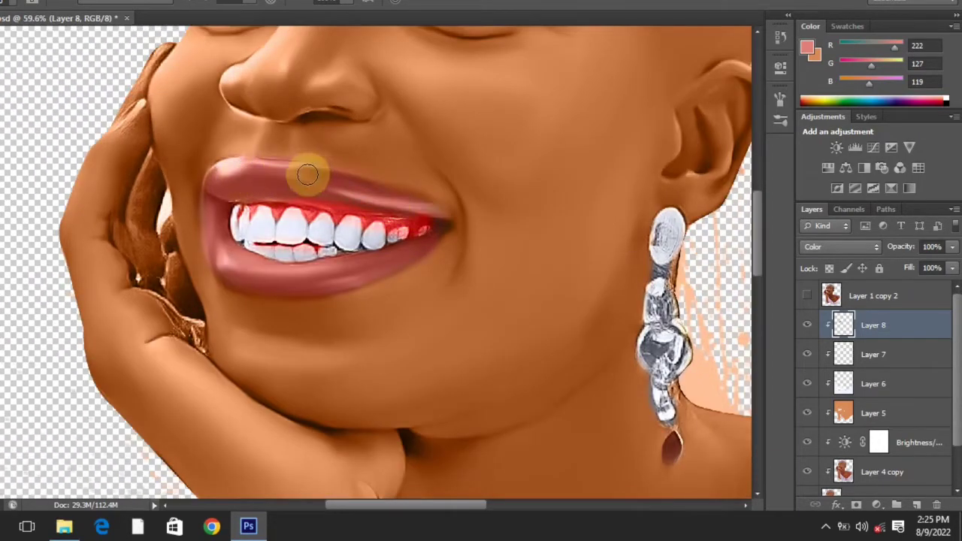
scroll(356, 248, "down", 2)
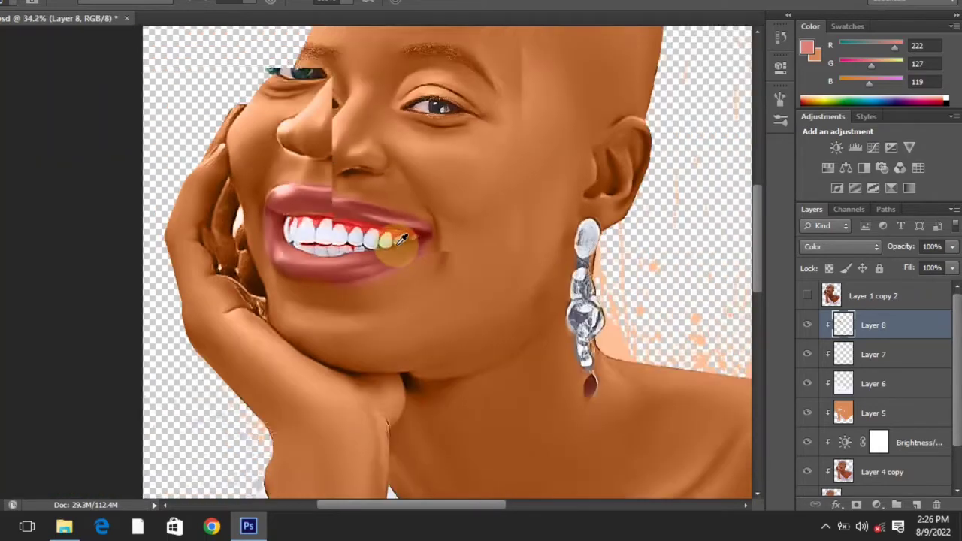
Save the document with the newly recolored gums and lips.
scroll(350, 247, "down", 3)
scroll(350, 232, "up", 1)
key("ctrl+s")
scroll(360, 201, "down", 2)
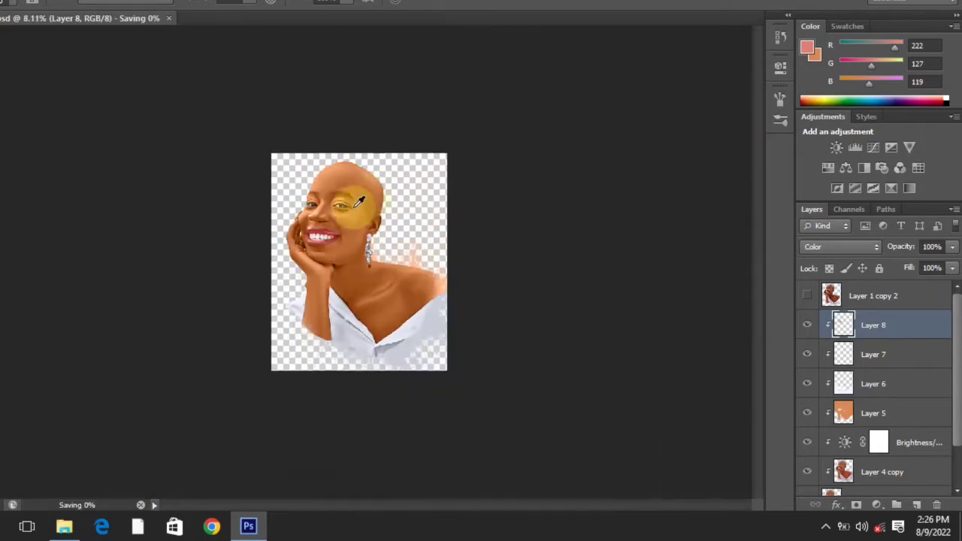
scroll(360, 202, "up", 5)
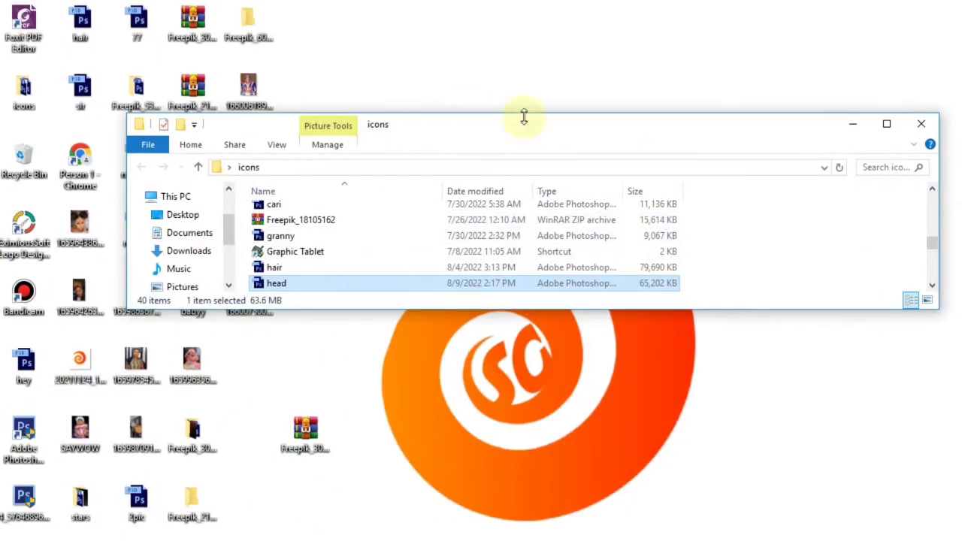
Copy the saved head file from the desktop into the icons folder, replacing the older copy, and return to the painting.
left_click_drag(521, 115, 456, 260)
left_click(253, 230)
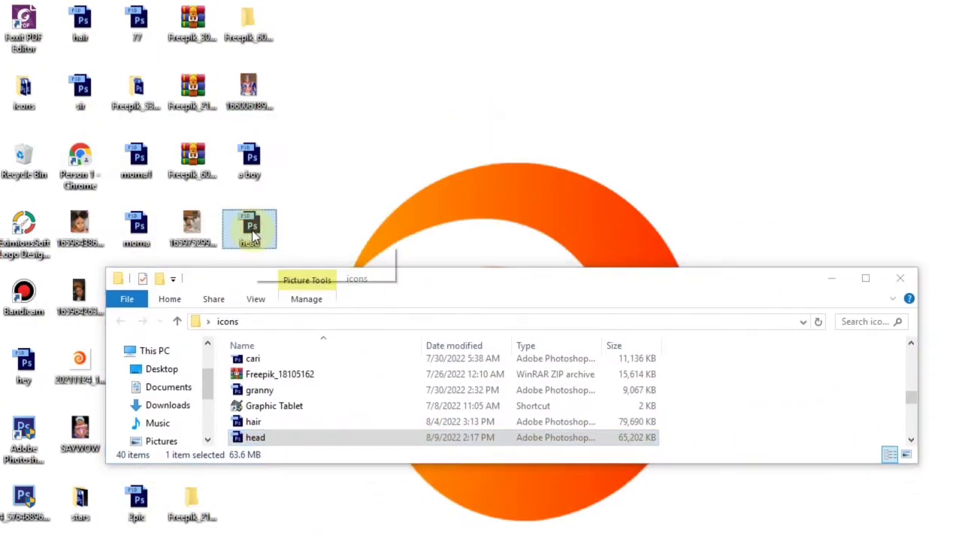
left_click(671, 380)
key("ctrl+v")
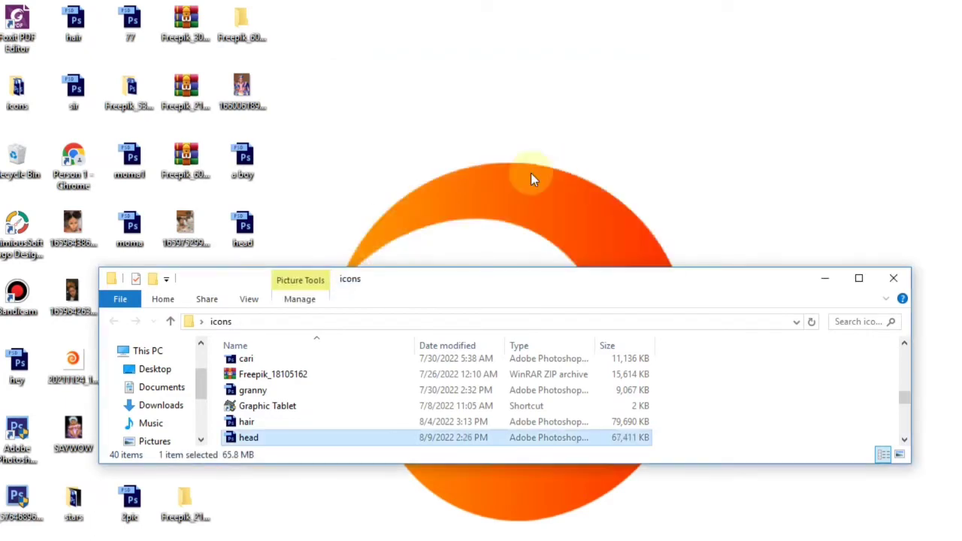
key("ctrl+v")
left_click(535, 155)
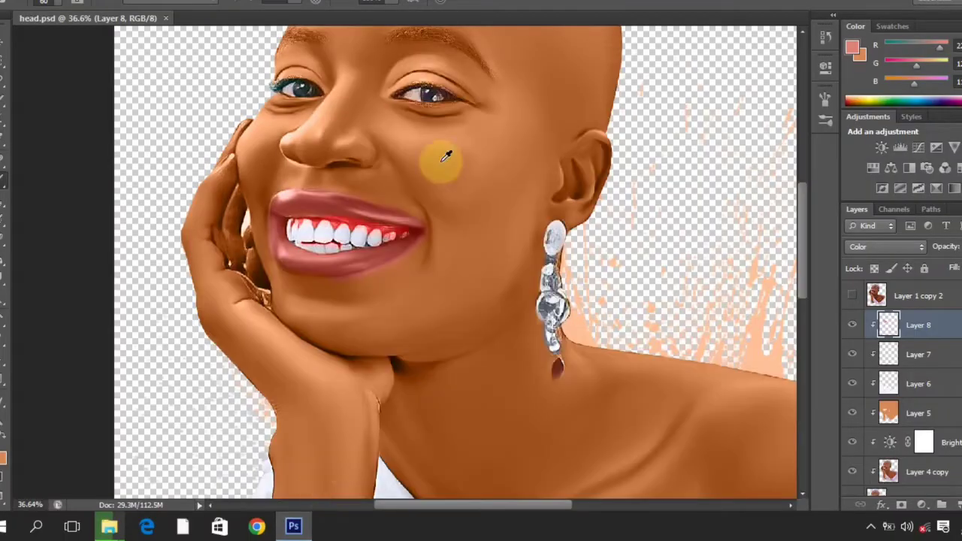
Save the document, add a new layer above Layer 8 clipped to the layers below, and save again.
scroll(387, 231, "up", 5)
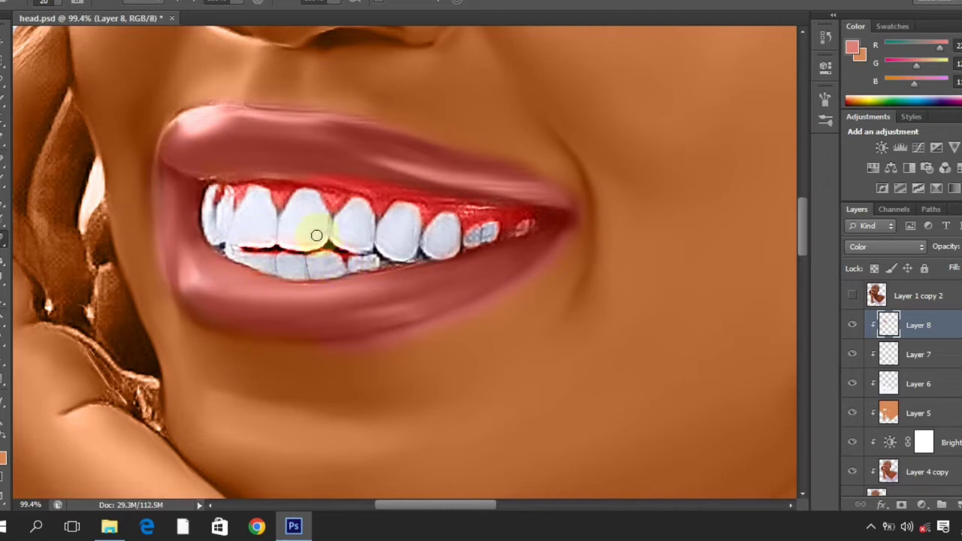
key("ctrl+0")
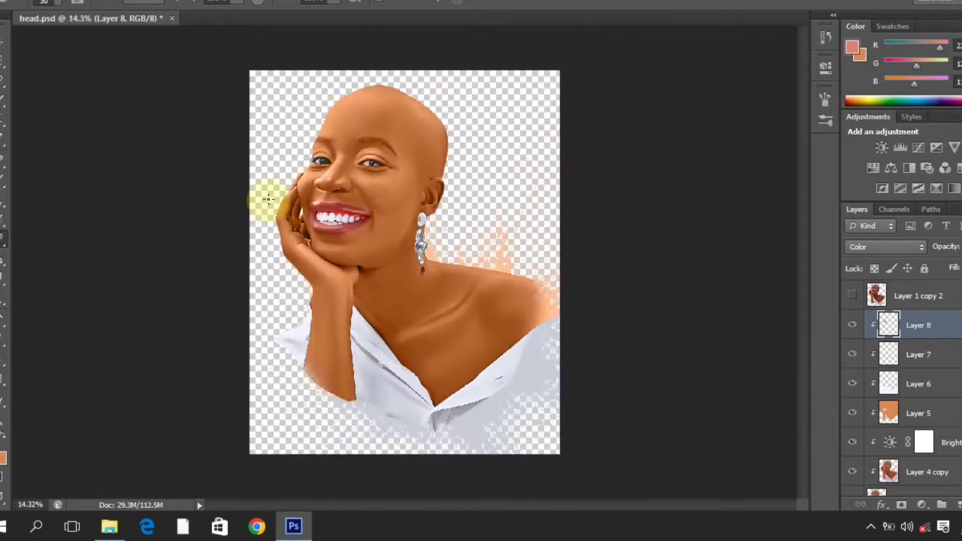
key("ctrl+s")
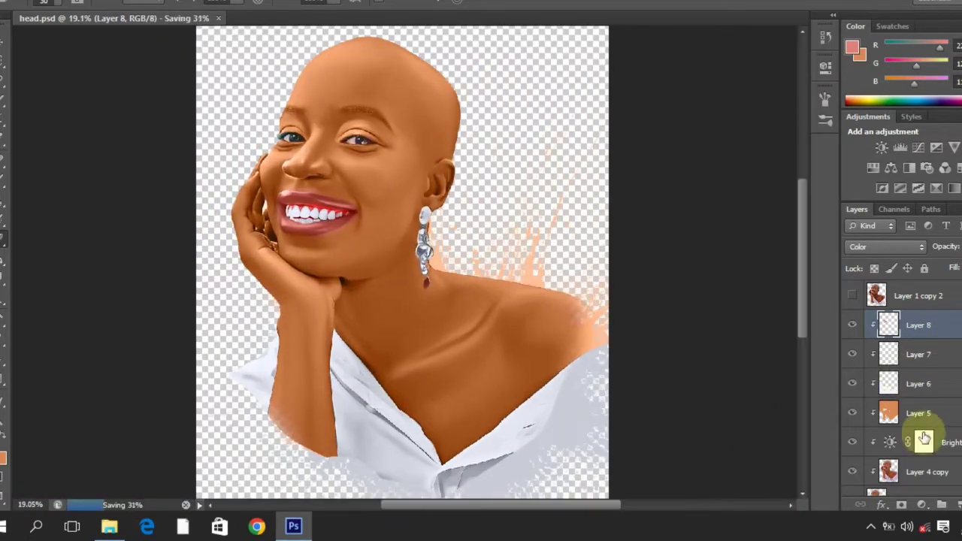
left_click(959, 504)
right_click(955, 325)
left_click(707, 204)
key("ctrl+s")
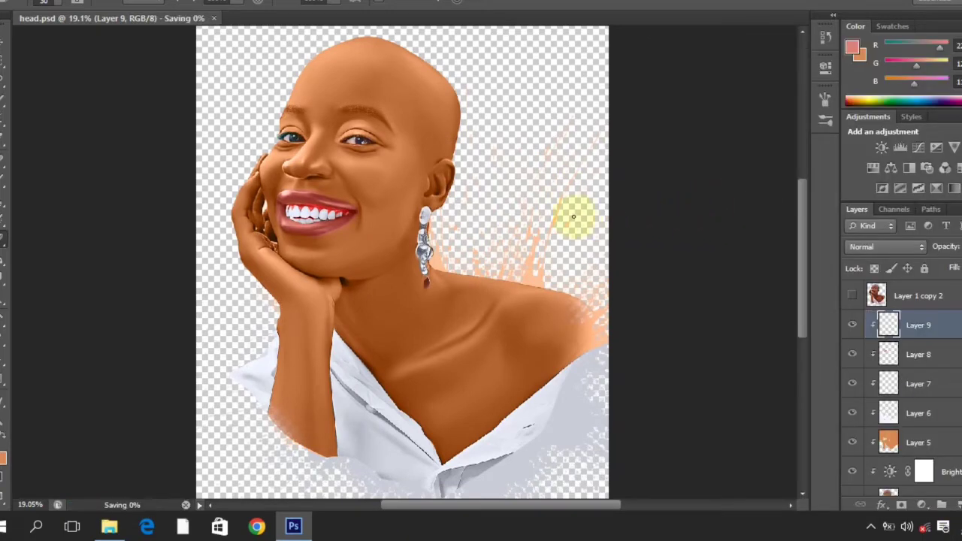
Trace the right eyebrow as a closed outline with the Pen tool.
scroll(481, 218, "down", 5)
scroll(251, 110, "up", 10)
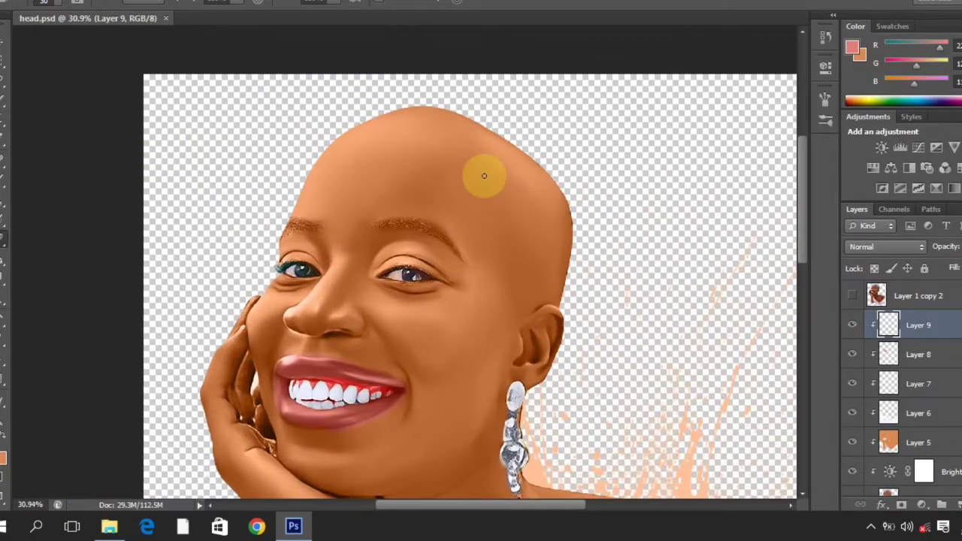
left_click(3, 323)
scroll(403, 216, "right", 1)
scroll(404, 216, "up", 4)
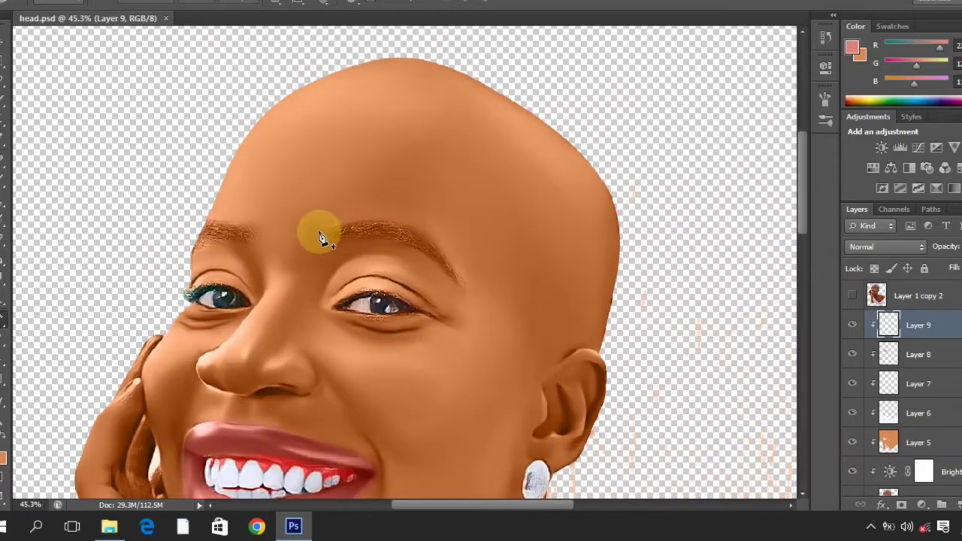
left_click(322, 225)
left_click_drag(456, 282, 473, 291)
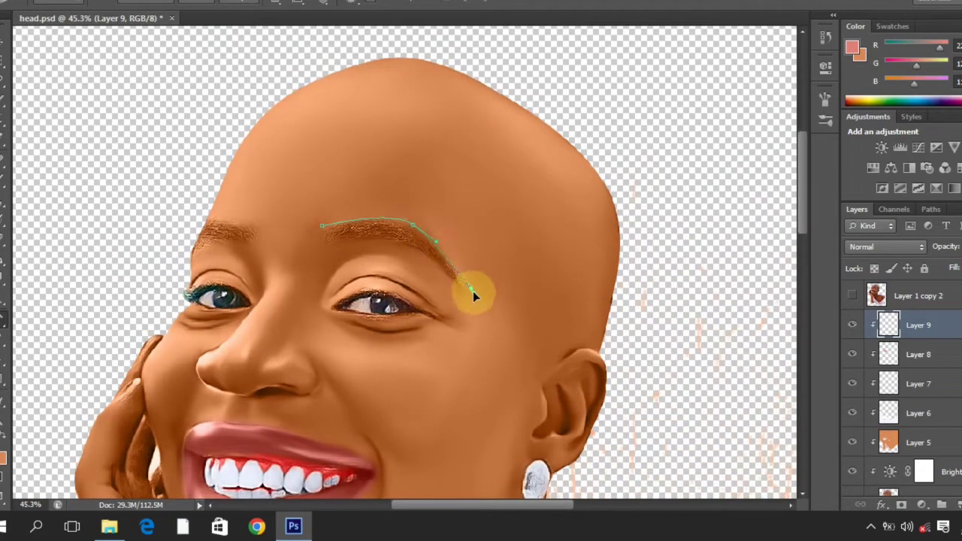
left_click(327, 241)
Trace the left eyebrow with the Pen tool and turn both eyebrow outlines into a selection.
scroll(328, 230, "down", 1)
scroll(330, 225, "up", 3)
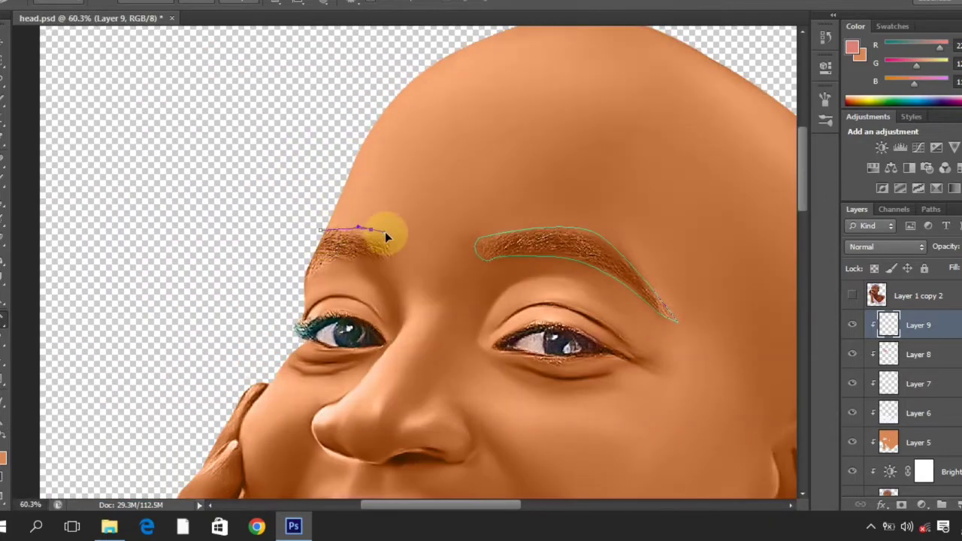
left_click_drag(386, 263, 317, 278)
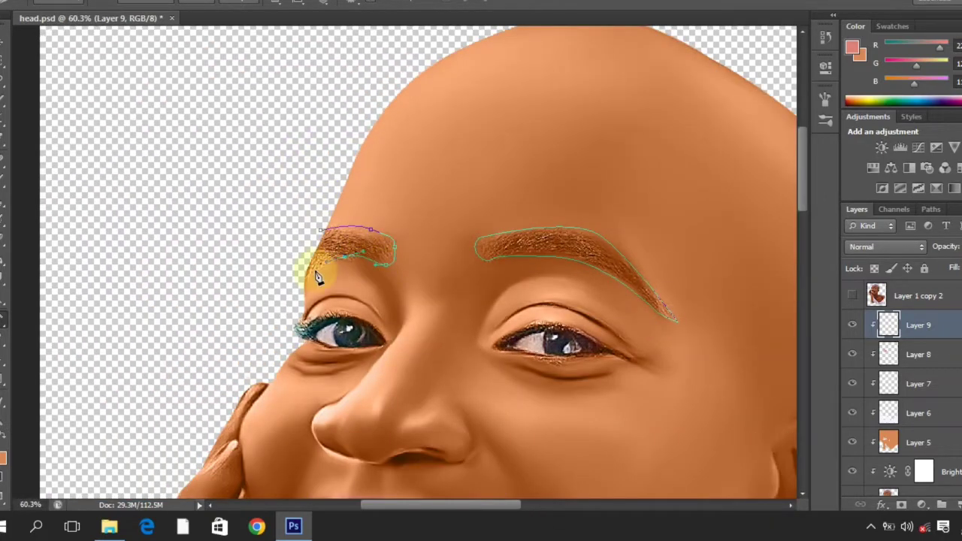
scroll(304, 228, "down", 4)
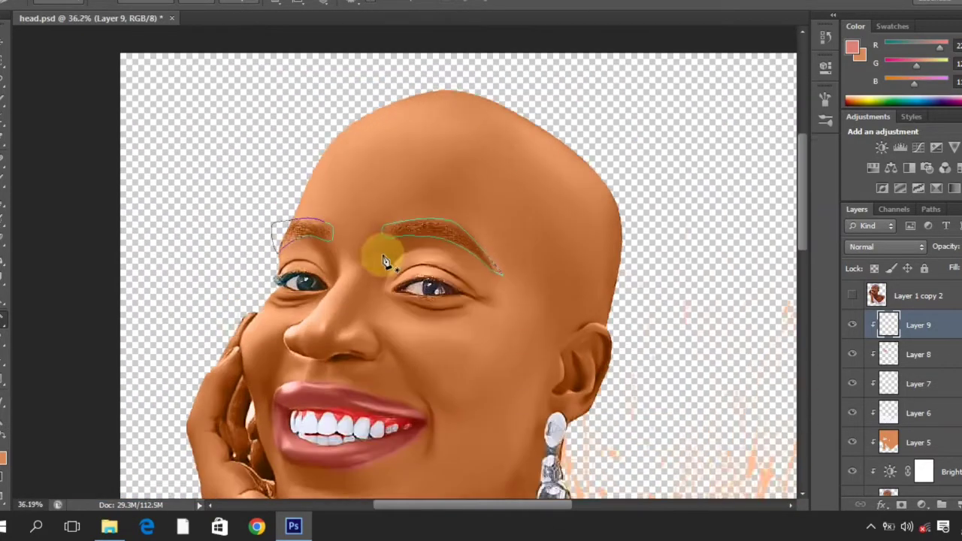
scroll(387, 262, "up", 4)
key("ctrl+Return")
Smooth away the right eyebrow's hair inside the selection on Layer 4 copy, using a brush size of 150.
left_click(3, 278)
left_click_drag(390, 393, 391, 334)
scroll(910, 432, "down", 3)
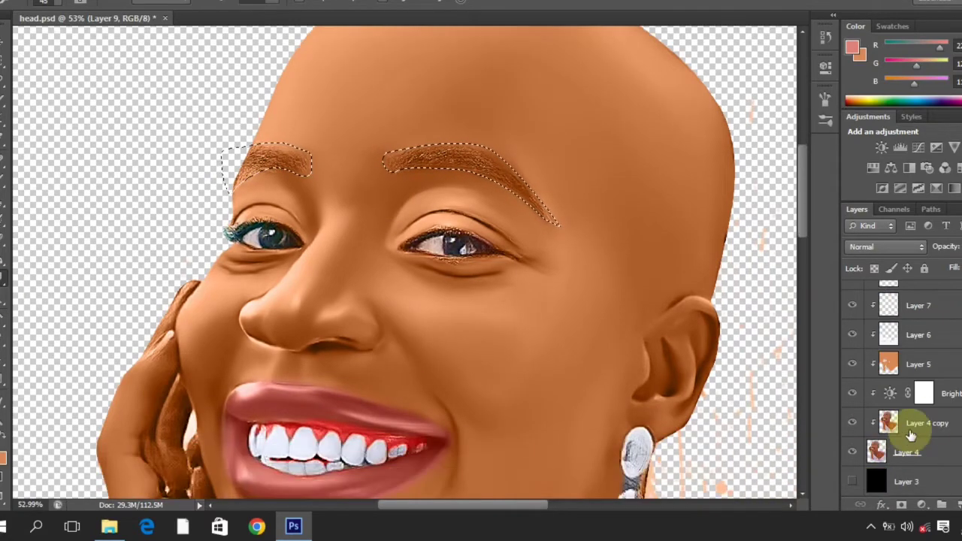
left_click(910, 430)
scroll(203, 330, "down", 5)
scroll(322, 252, "up", 5)
key("bracketright")
key("bracketright")
key("bracketright")
key("bracketright")
key("bracketright")
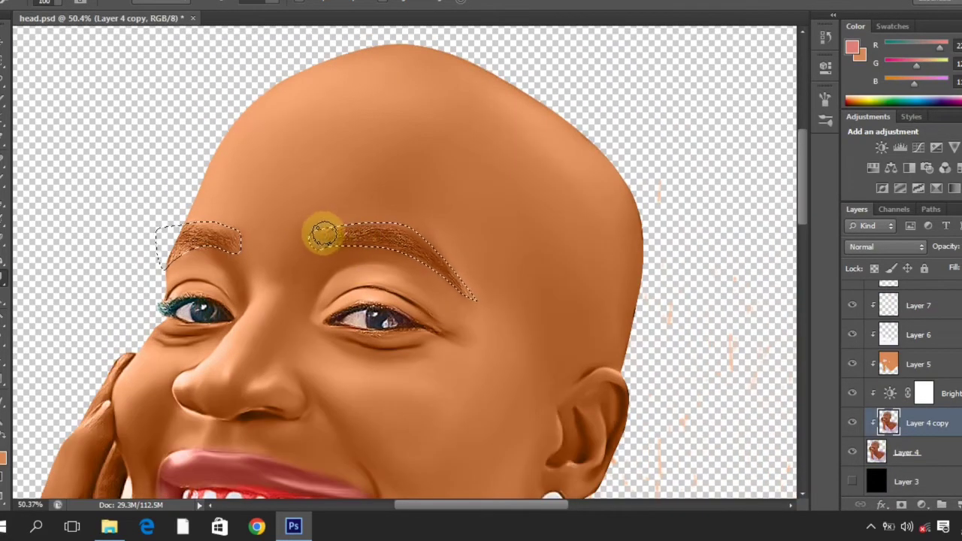
key("bracketright")
key("bracketright")
key("bracketright")
mouse_move(319, 232)
left_mouse_down()
mouse_move(376, 238)
mouse_move(376, 230)
mouse_move(339, 230)
mouse_move(410, 242)
mouse_move(406, 233)
mouse_move(456, 278)
left_mouse_up()
Adjust the brush setting and blend both selected eyebrow areas into the skin, reducing the brush size to 90.
left_click(276, 4)
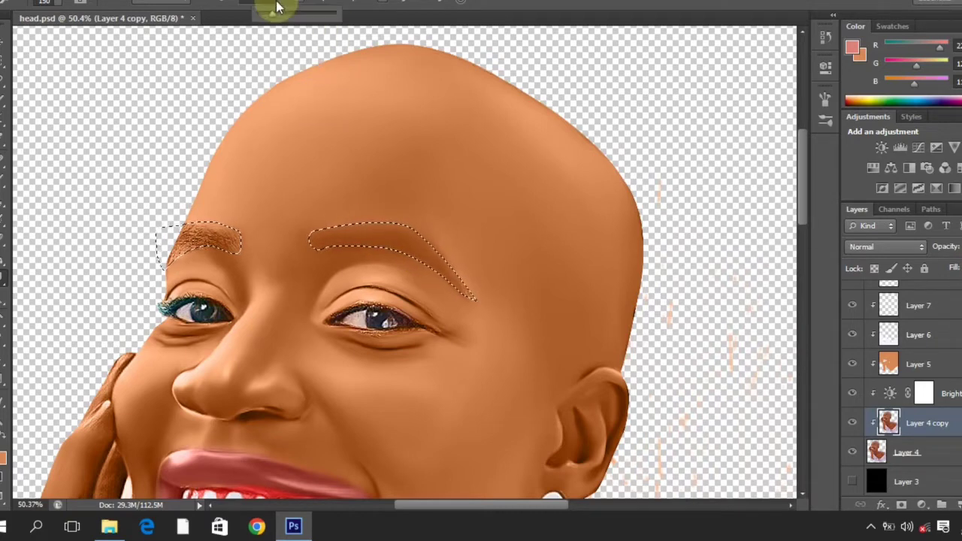
mouse_move(368, 241)
left_mouse_down()
mouse_move(345, 241)
mouse_move(421, 247)
mouse_move(467, 290)
mouse_move(411, 244)
mouse_move(456, 276)
mouse_move(432, 258)
mouse_move(308, 237)
mouse_move(474, 290)
mouse_move(379, 226)
mouse_move(361, 237)
mouse_move(340, 230)
mouse_move(423, 233)
left_mouse_up()
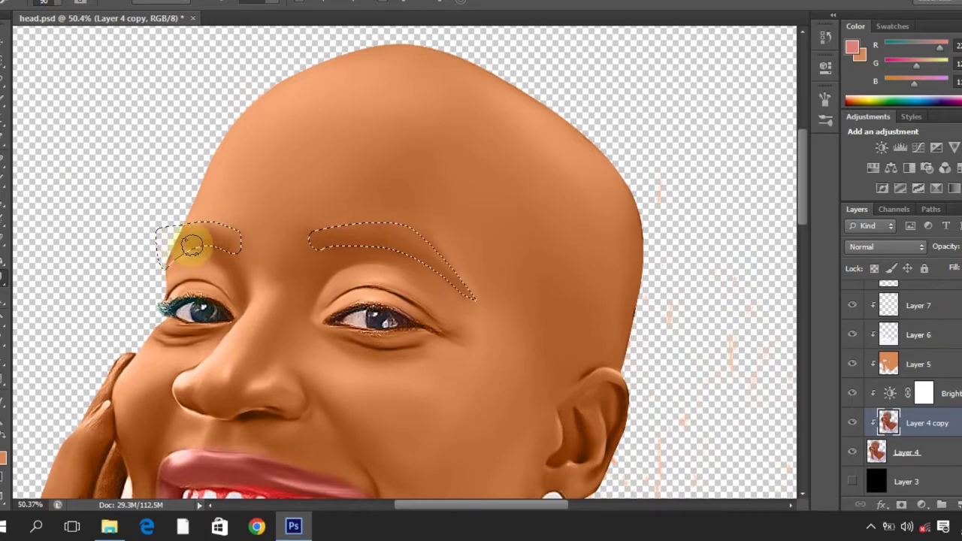
scroll(209, 241, "up", 2)
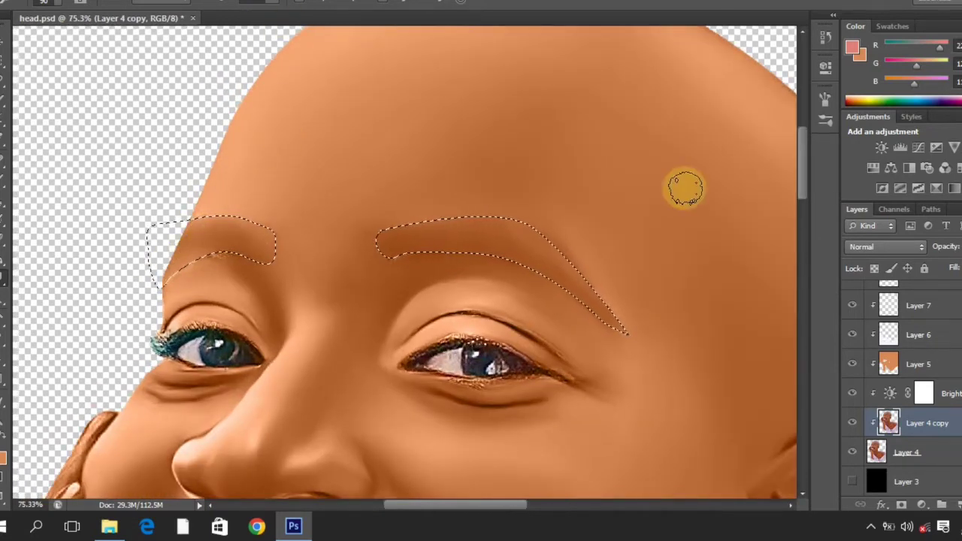
Fill the eyebrow selection on Layer 9 with near-black, RGB 10, 2, 1, and deselect it.
scroll(902, 376, "up", 3)
left_click(868, 334)
left_click(851, 325)
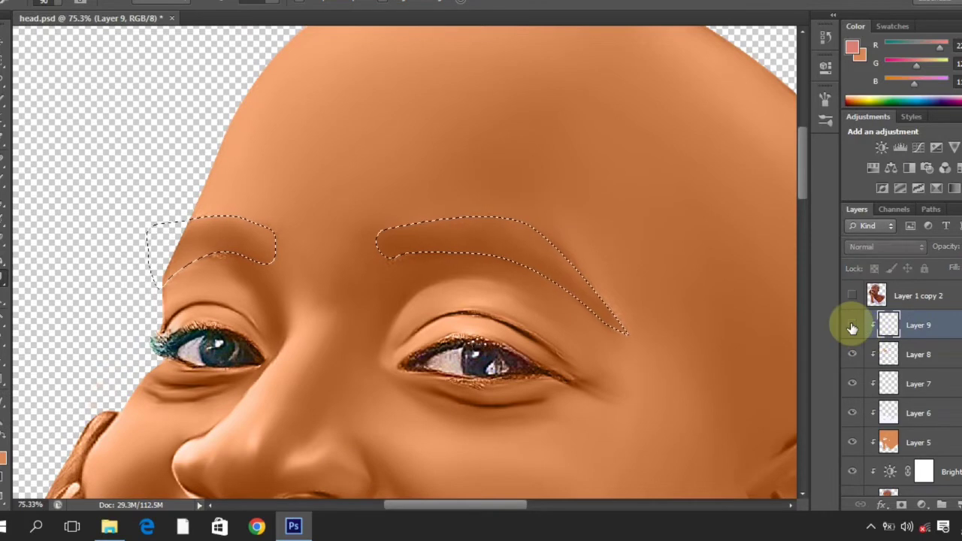
left_click(1, 453)
left_click_drag(843, 294, 827, 324)
key("Return")
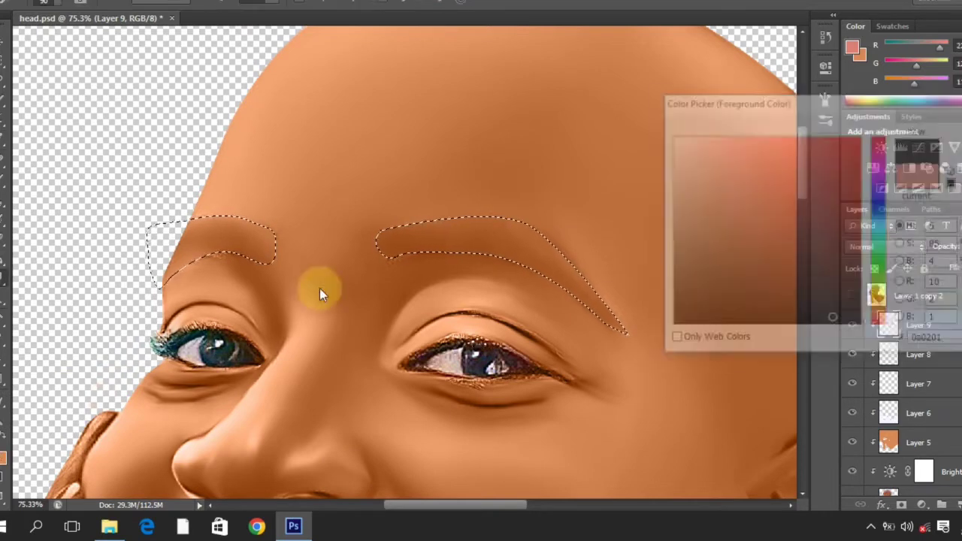
key("alt+BackSpace")
key("ctrl+d")
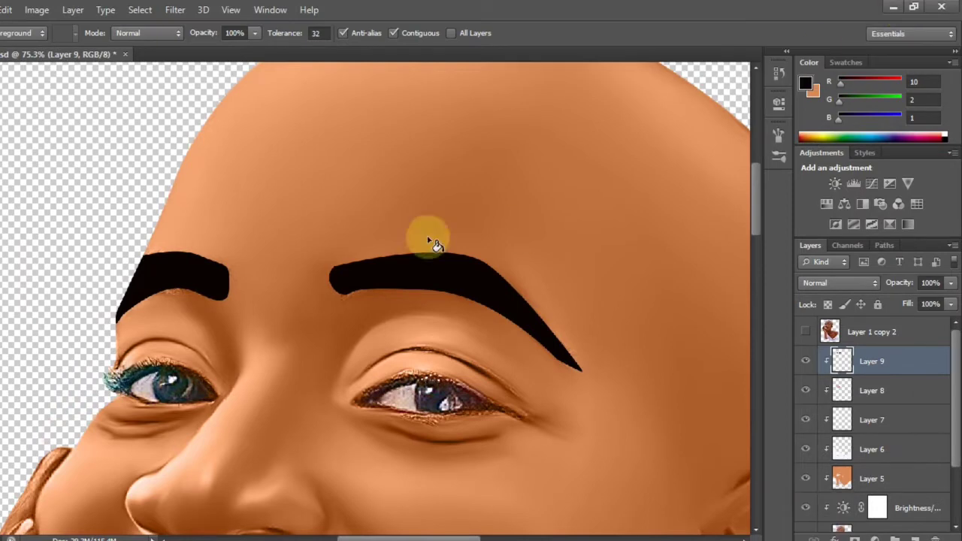
key("ctrl+shift+d")
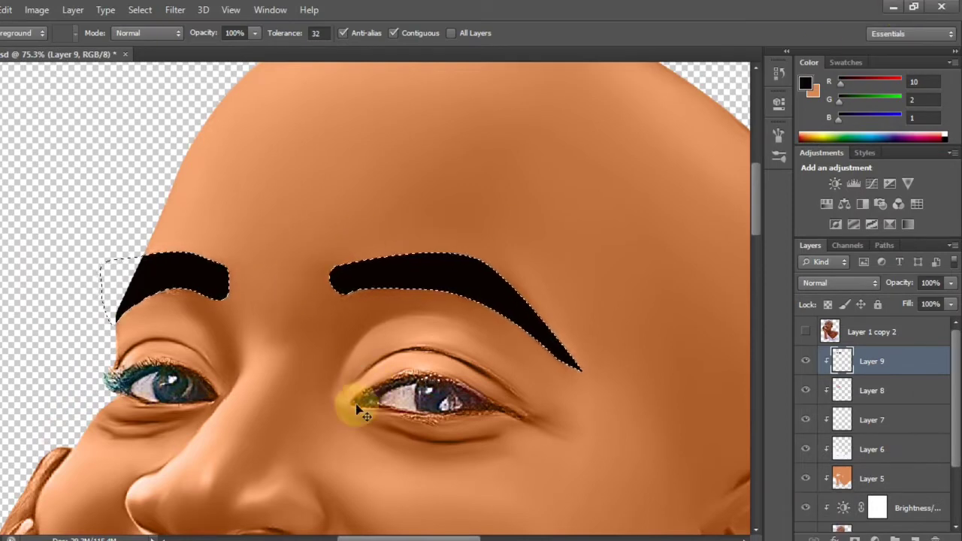
key("ctrl+d")
Fade the inner ends of both black eyebrows and the outer tail of the right one with the Eraser.
scroll(269, 275, "down", 3)
scroll(316, 279, "up", 5)
key("e")
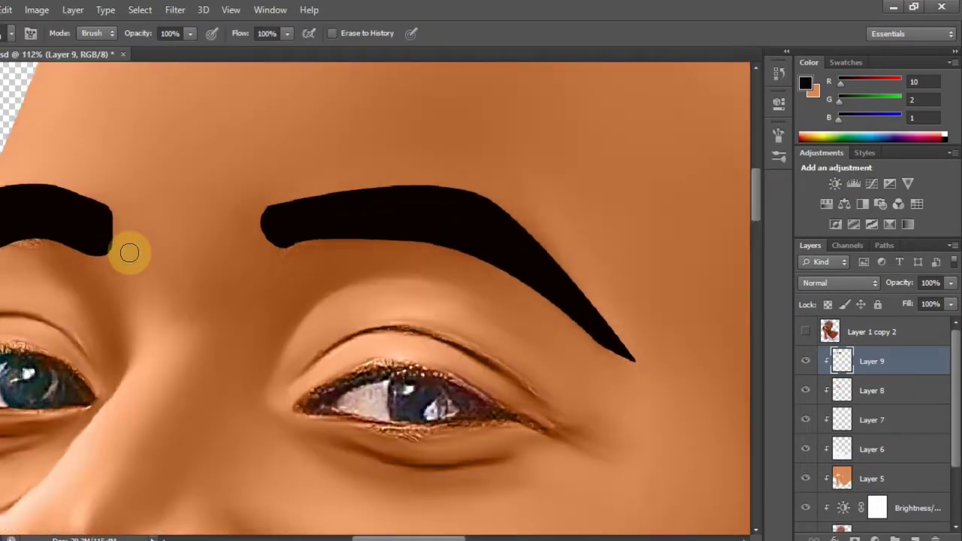
left_click(251, 249)
scroll(329, 227, "down", 2)
scroll(315, 227, "up", 1)
left_click(226, 211)
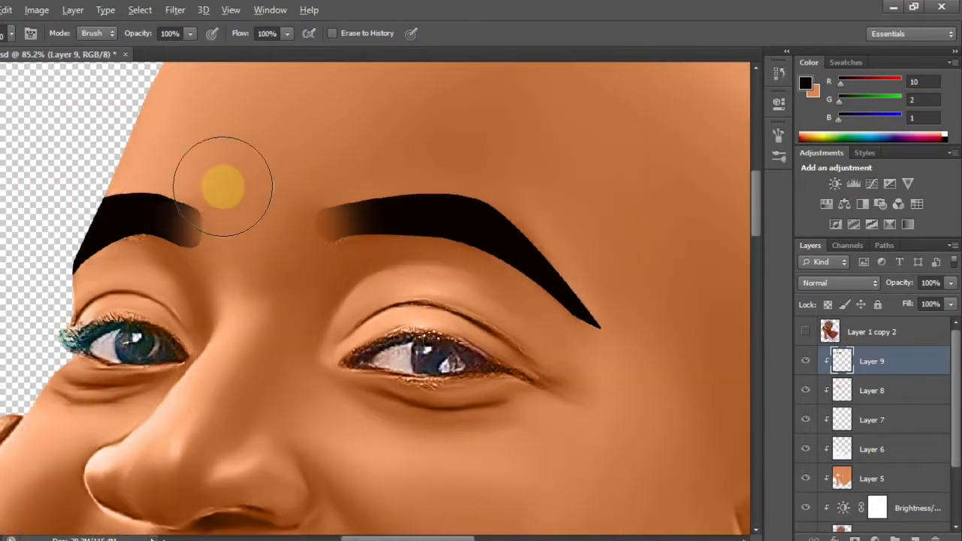
left_click(218, 216)
left_click(296, 251)
key("bracketleft")
left_click_drag(563, 318, 608, 333)
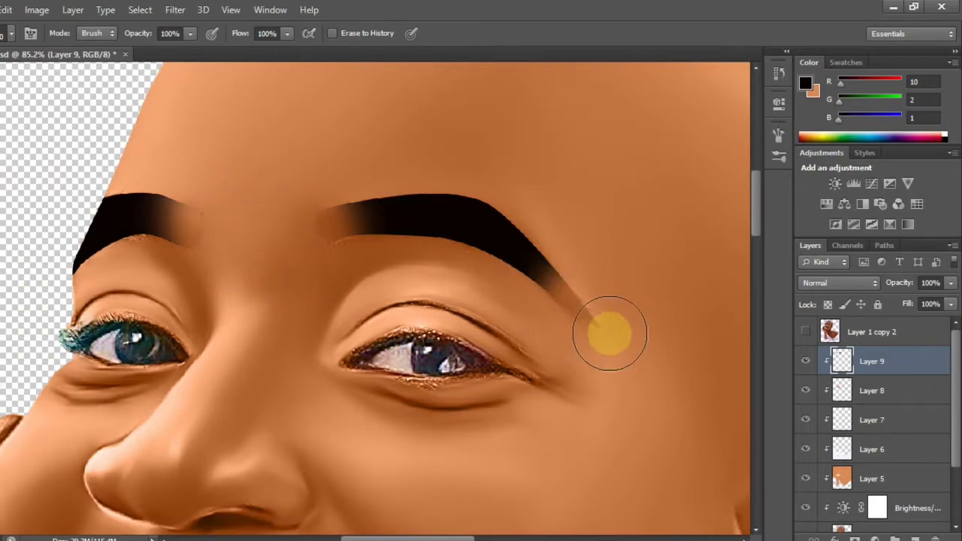
Erase the lower part of the left eyebrow so it thins and fades into the skin.
scroll(350, 294, "down", 2)
scroll(252, 238, "up", 1)
scroll(248, 244, "up", 1)
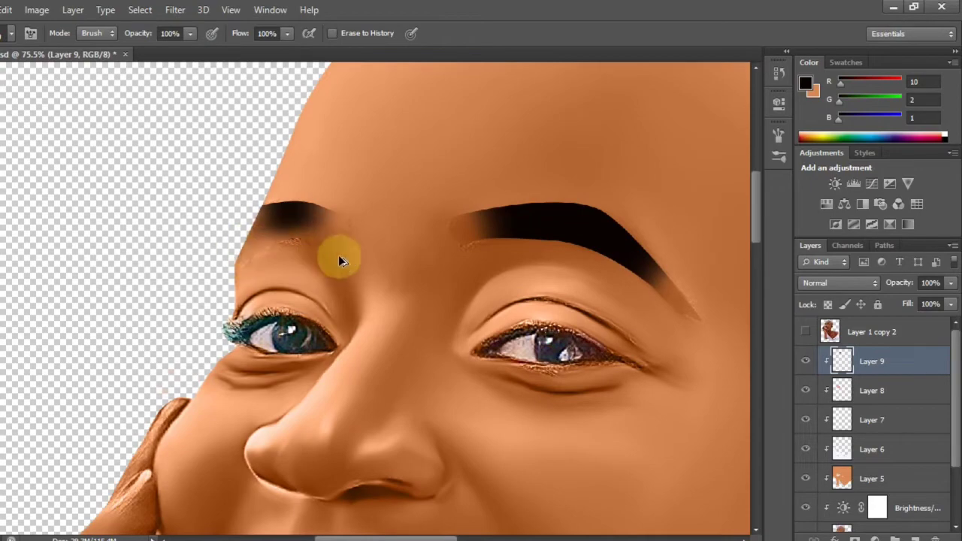
scroll(268, 253, "down", 2)
scroll(333, 242, "up", 3)
scroll(225, 204, "down", 5)
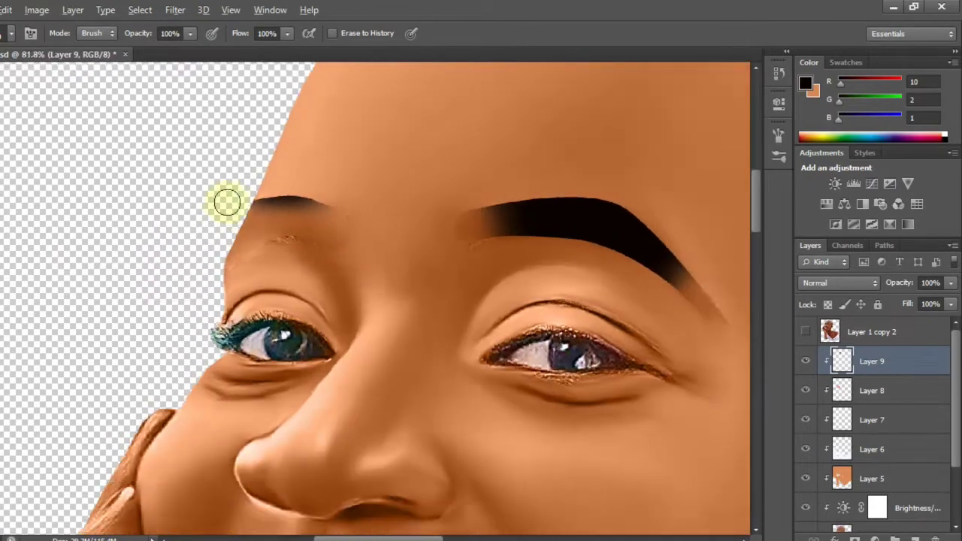
scroll(417, 234, "up", 4)
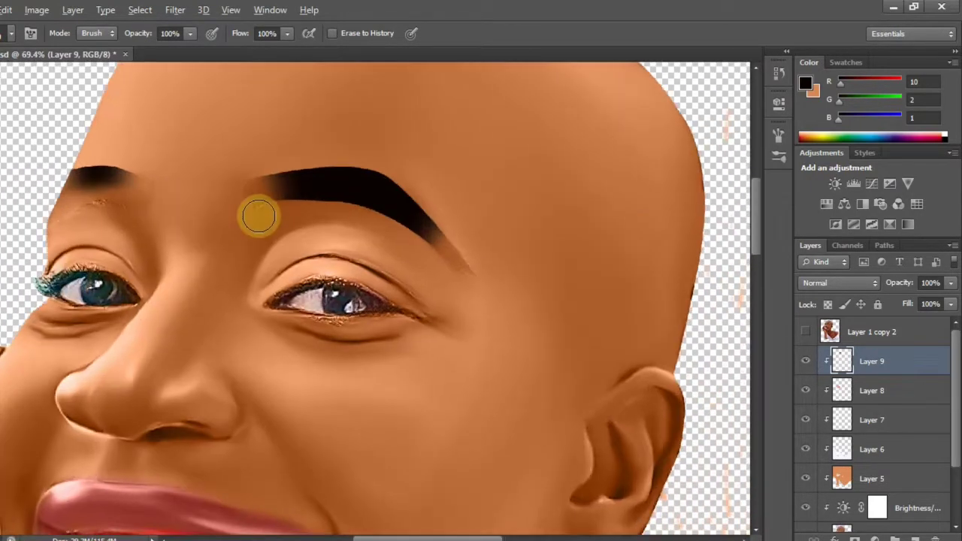
Soften and thin the right eyebrow's lower edge with the Eraser, undoing unsuitable strokes.
key("ctrl+alt+z")
key("ctrl+alt+z")
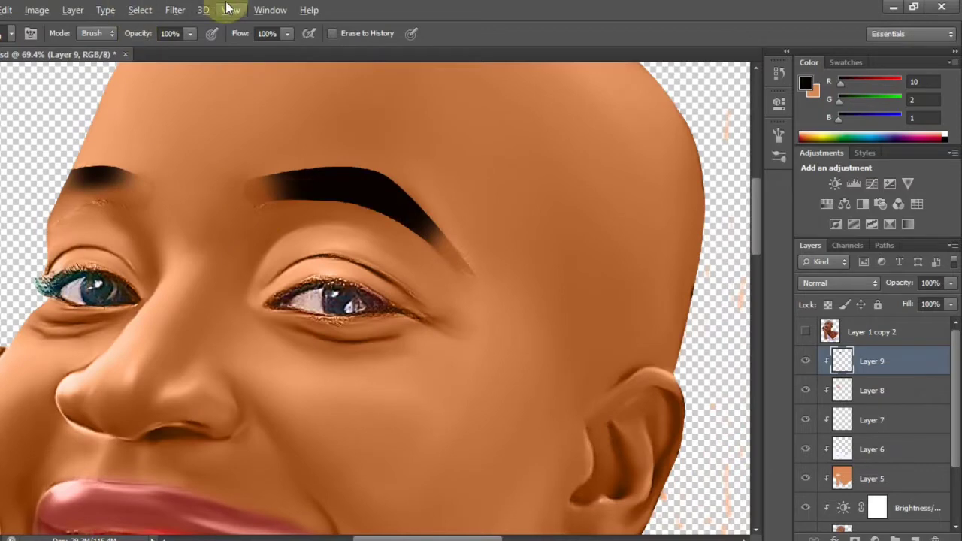
scroll(420, 214, "up", 2)
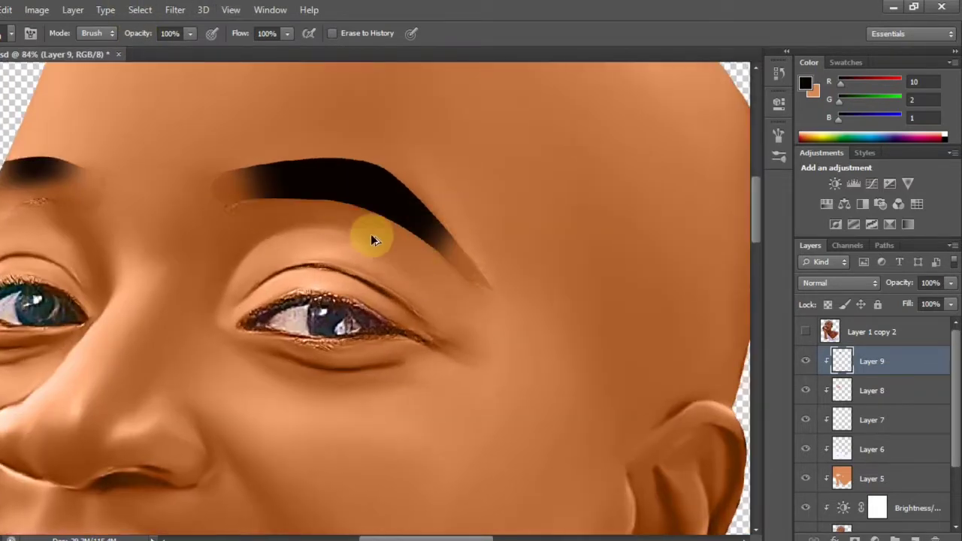
left_click_drag(360, 228, 476, 316)
key("ctrl+alt+z")
left_click_drag(425, 240, 181, 239)
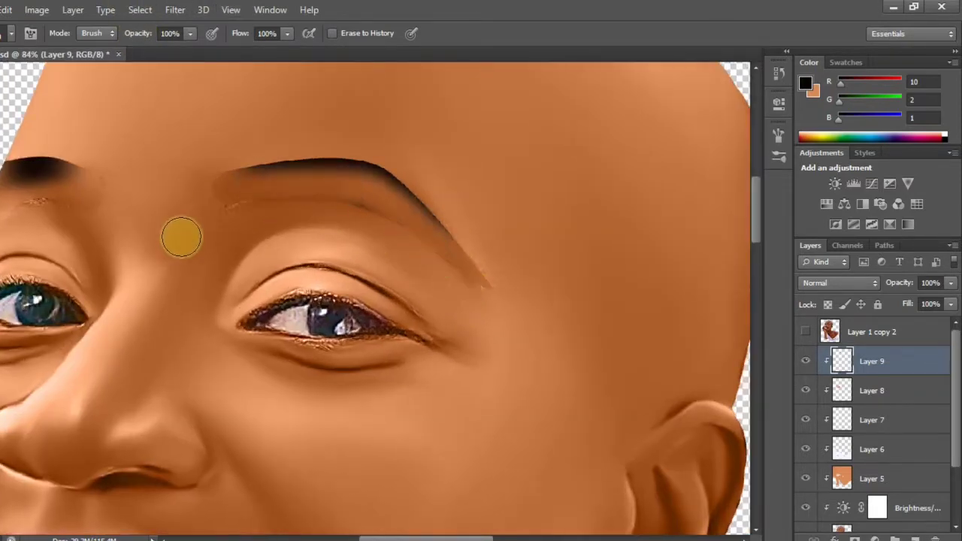
key("ctrl+alt+z")
scroll(499, 135, "up", 2)
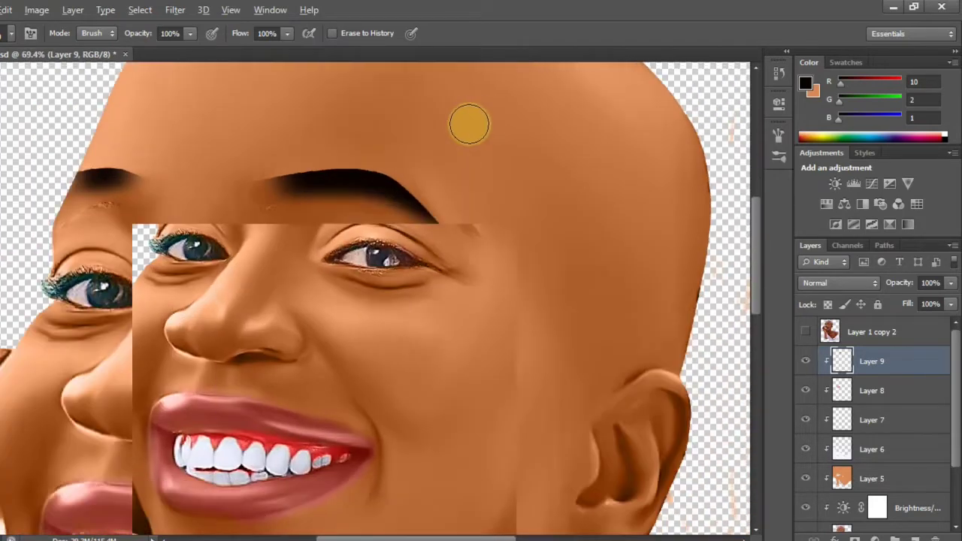
scroll(398, 210, "down", 5)
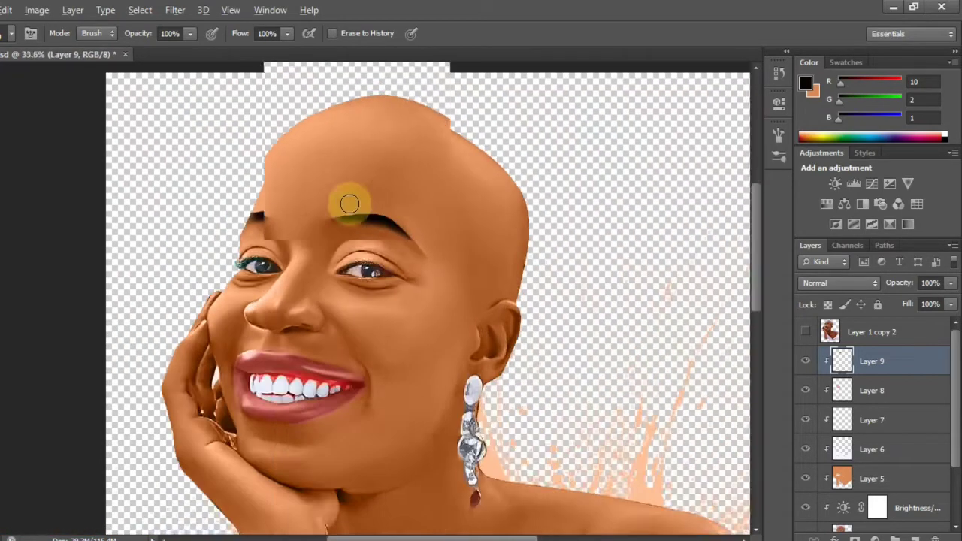
Touch up the soft lower edge of the black right eyebrow on Layer 9 with the Eraser.
scroll(331, 226, "up", 3)
scroll(407, 270, "down", 5)
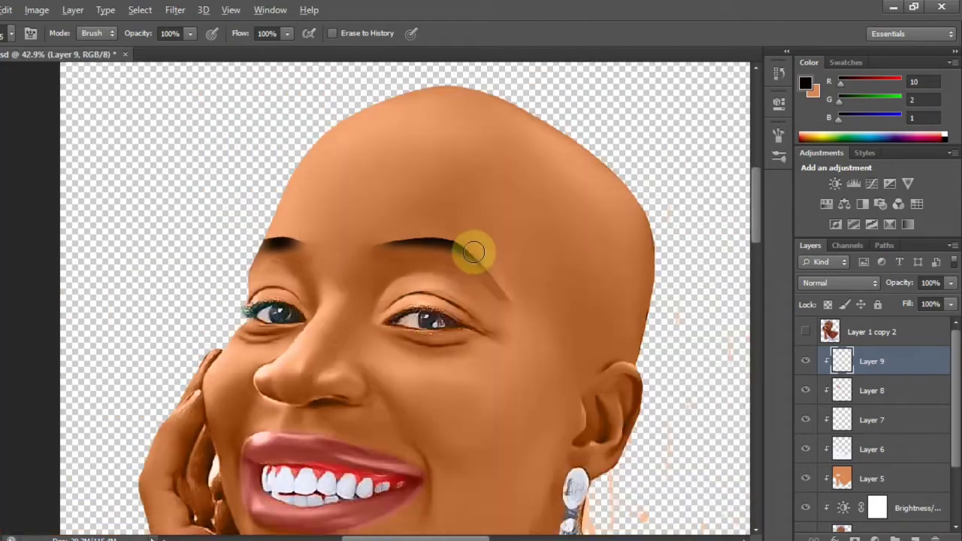
scroll(318, 97, "up", 3)
scroll(346, 154, "up", 3)
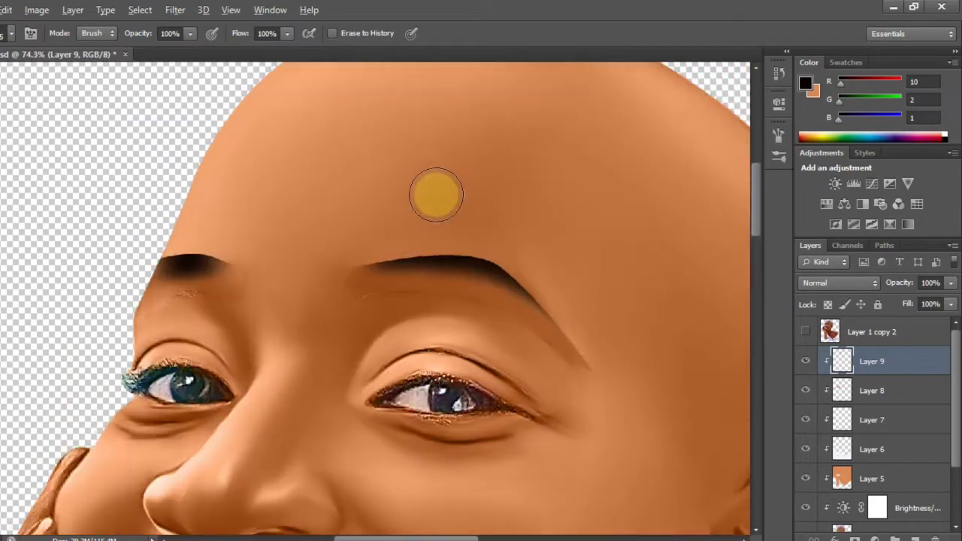
left_click_drag(463, 294, 369, 290)
scroll(453, 197, "down", 3)
scroll(453, 196, "up", 2)
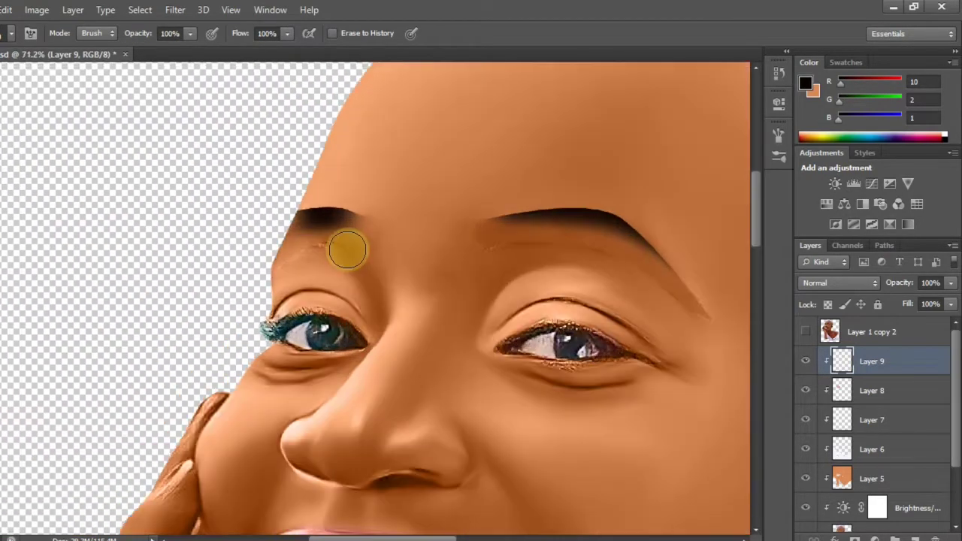
scroll(398, 218, "down", 4)
Save the document and lower the eyebrow layer, Layer 9, to 73% opacity.
key("ctrl+s")
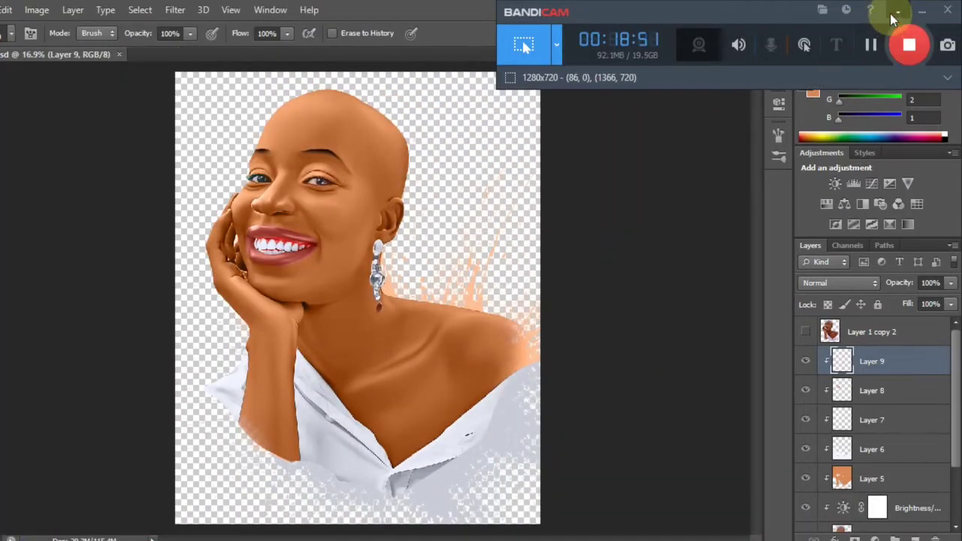
left_click(948, 303)
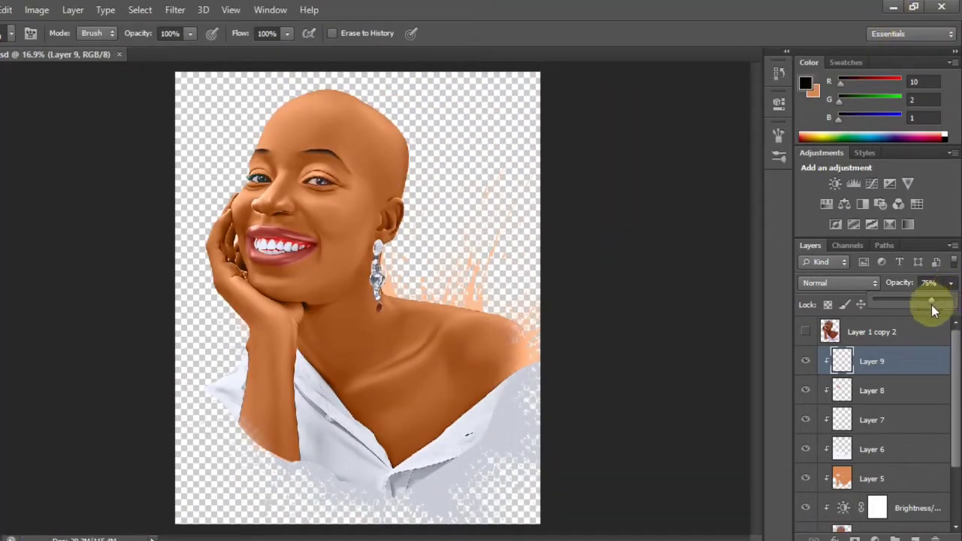
scroll(354, 208, "up", 6)
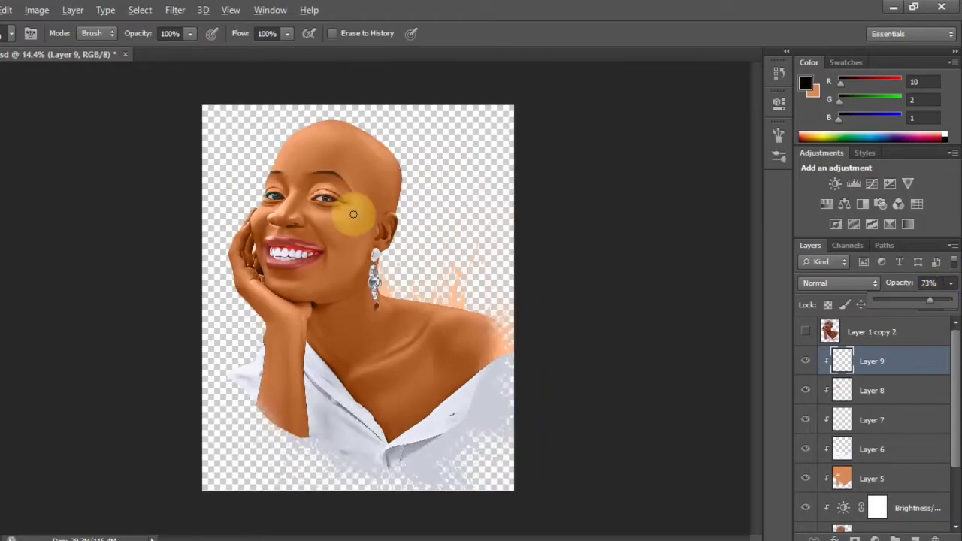
On Layer 4 copy, smudge away the leftover brow marks beneath the right eyebrow's inner end at 19% strength.
scroll(796, 428, "down", 3)
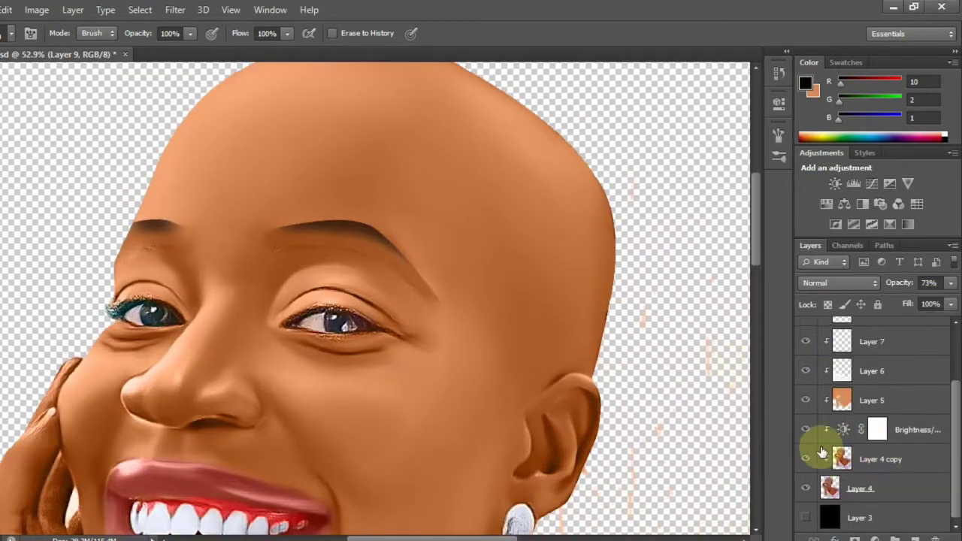
left_click(842, 457)
scroll(172, 60, "down", 1)
left_click(0, 295)
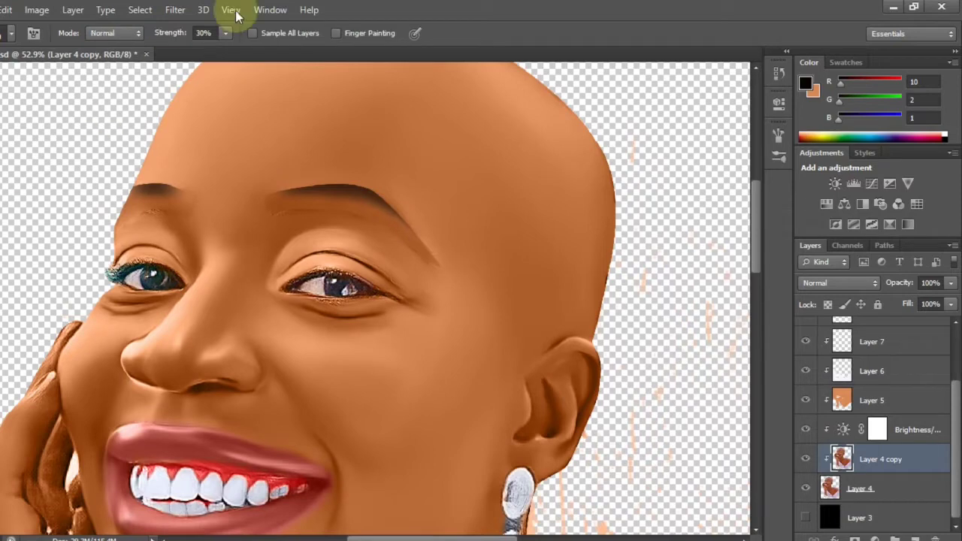
left_click_drag(219, 55, 217, 55)
scroll(238, 112, "down", 1)
scroll(294, 175, "up", 2)
left_click(280, 187)
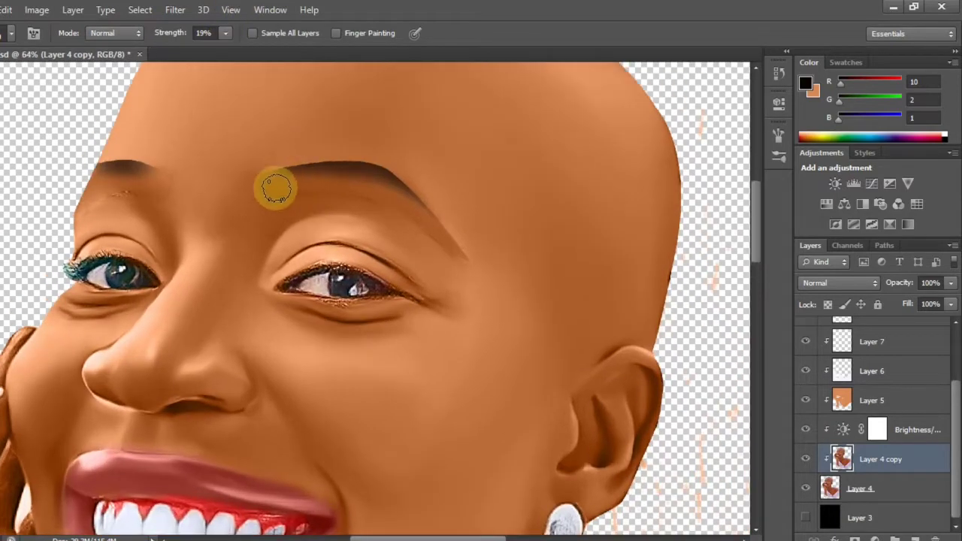
mouse_move(298, 191)
left_mouse_down()
mouse_move(305, 179)
mouse_move(281, 179)
mouse_move(277, 198)
left_mouse_up()
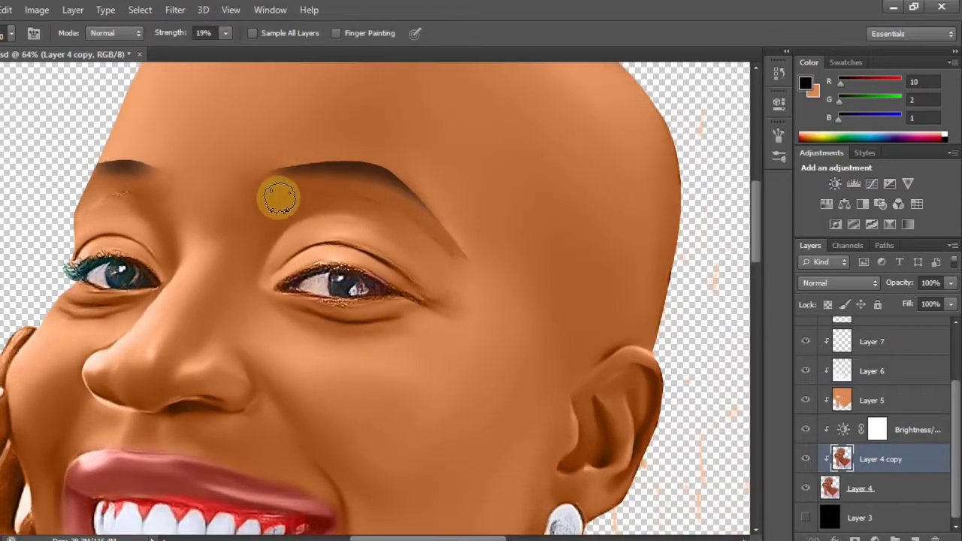
Smudge the old dark line along the right eyebrow's underside and outer tail into the surrounding skin.
left_click_drag(357, 192, 445, 235)
left_click_drag(386, 194, 446, 240)
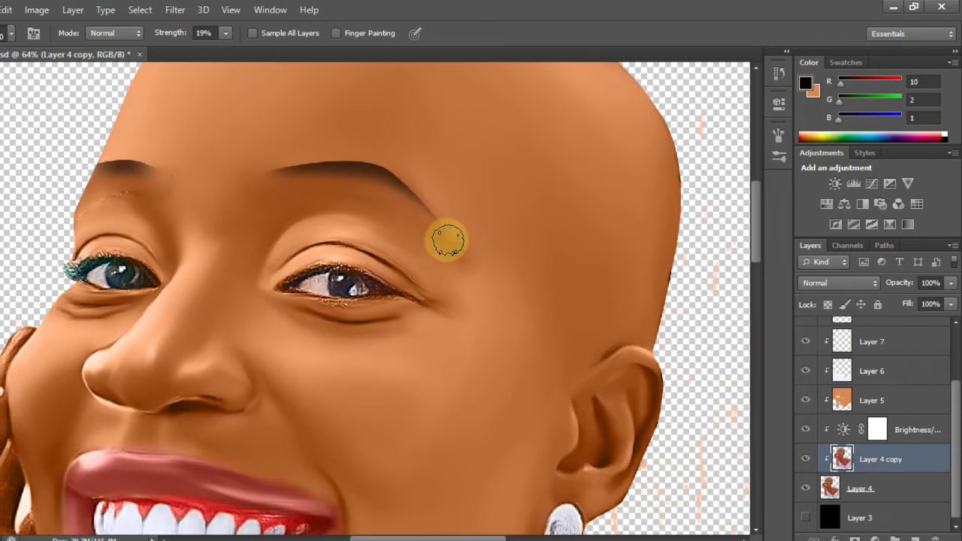
left_click_drag(375, 168, 454, 256)
scroll(429, 157, "down", 1)
scroll(405, 128, "up", 3)
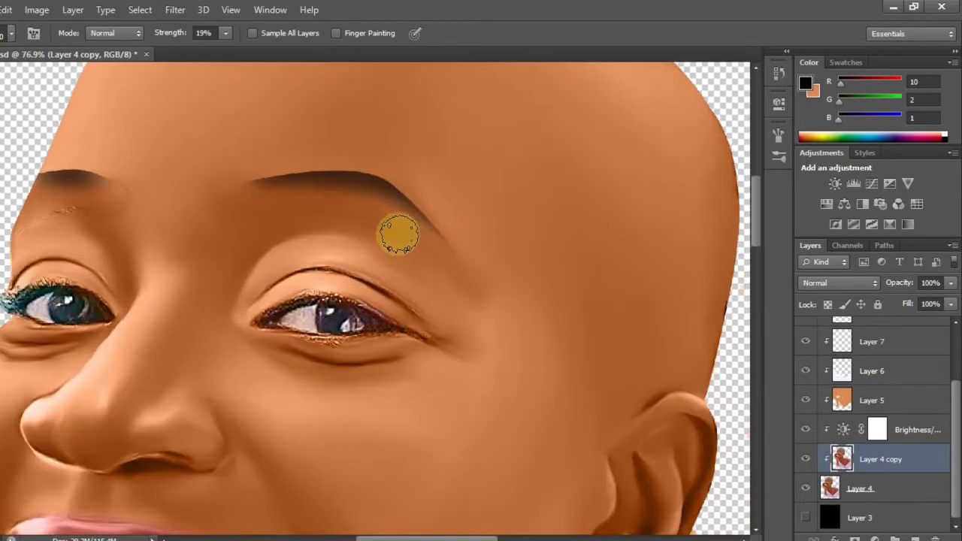
Smudge the stray brow hairs under the left eyebrow smooth, reducing the Smudge strength to 10%.
scroll(487, 174, "down", 2)
scroll(301, 161, "down", 2)
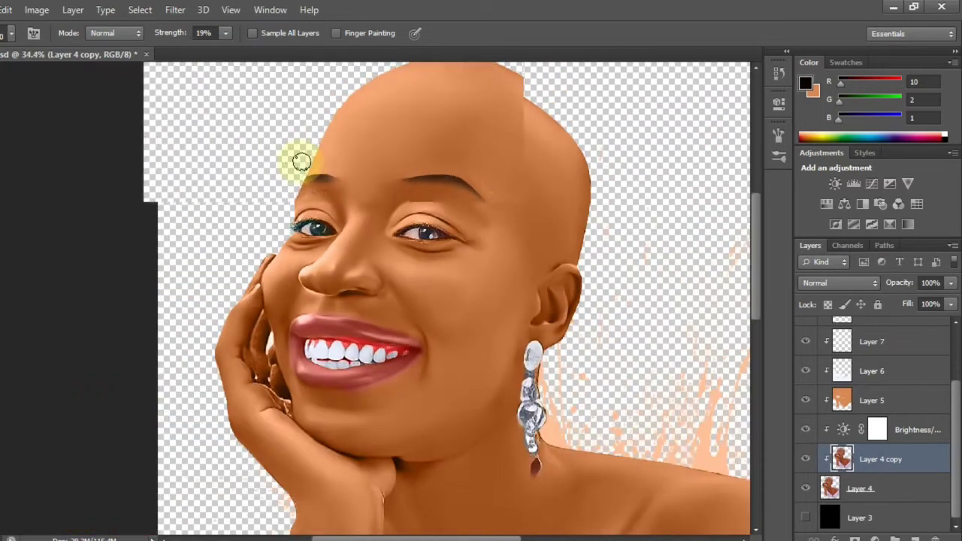
scroll(343, 239, "up", 3)
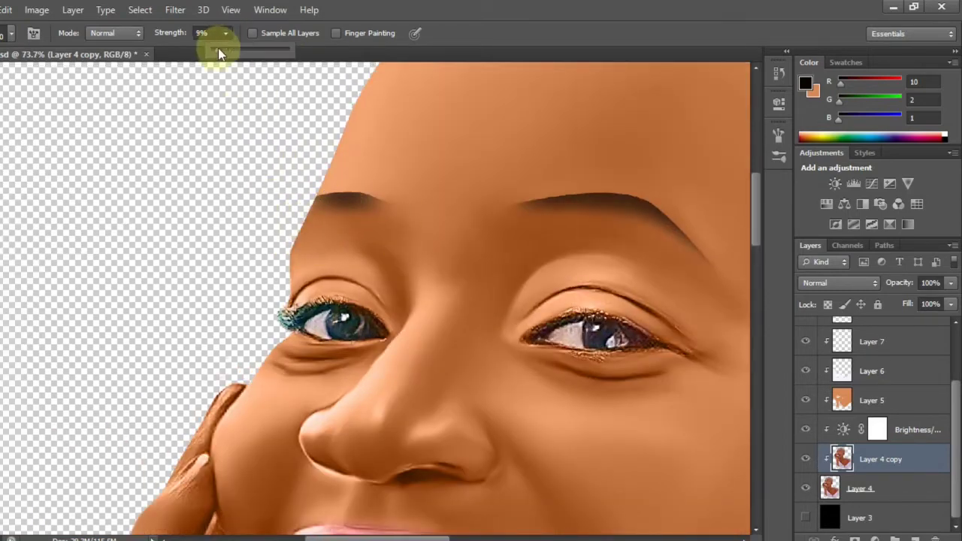
left_click_drag(218, 53, 220, 52)
scroll(189, 54, "down", 2)
scroll(416, 529, "up", 1)
scroll(498, 240, "down", 1)
scroll(398, 242, "up", 2)
left_click(285, 222)
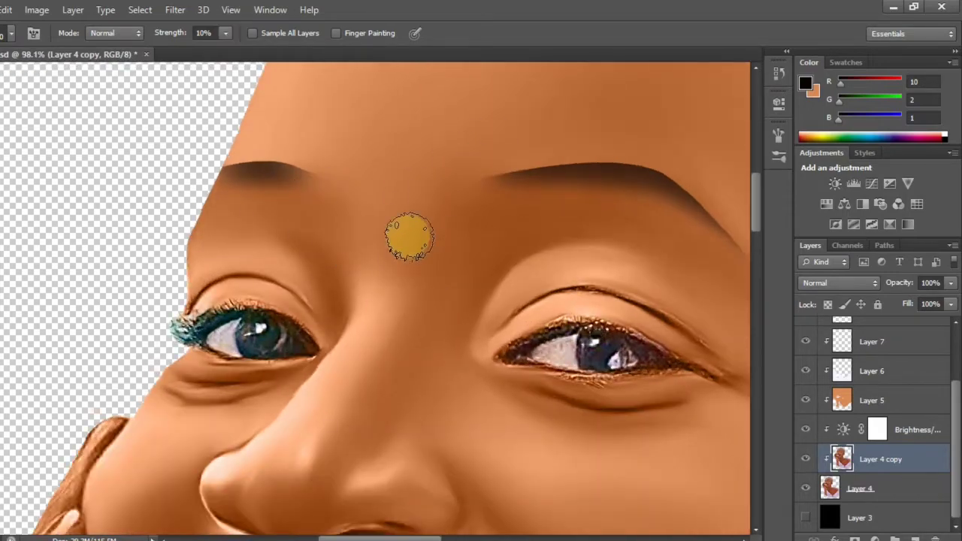
Blend the skin around the right eyebrow and outer eye corner with the Smudge tool at 10% strength, and save the document.
scroll(409, 237, "down", 2)
scroll(365, 189, "up", 1)
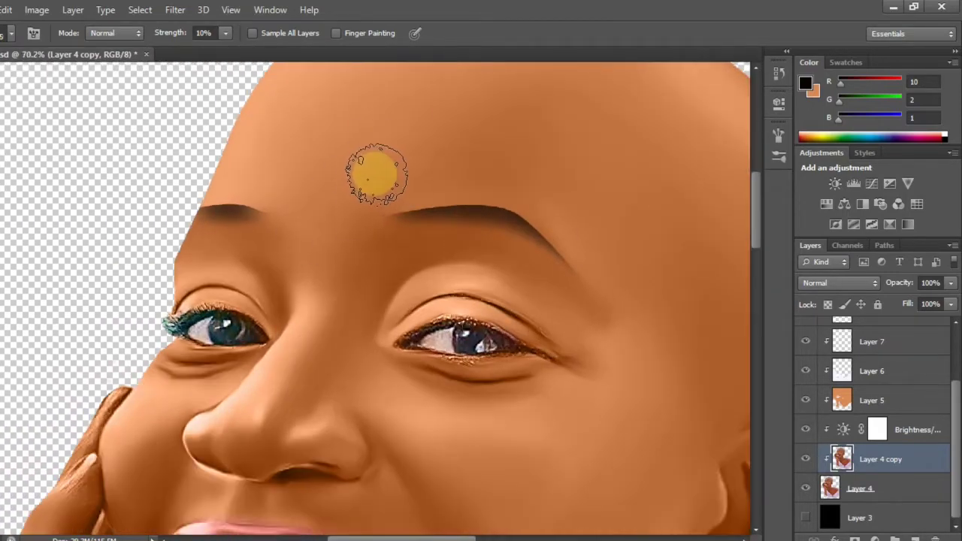
scroll(337, 220, "down", 2)
scroll(388, 187, "up", 1)
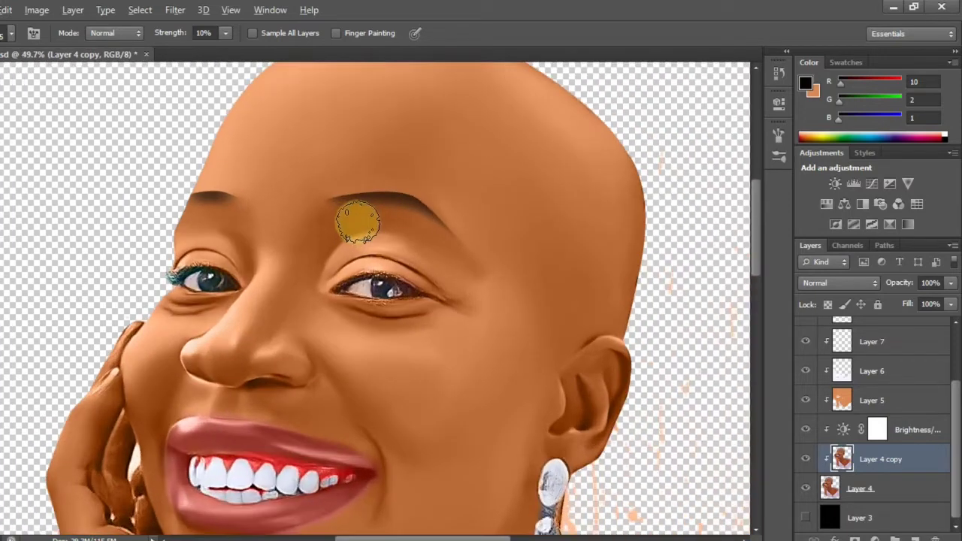
scroll(333, 188, "down", 1)
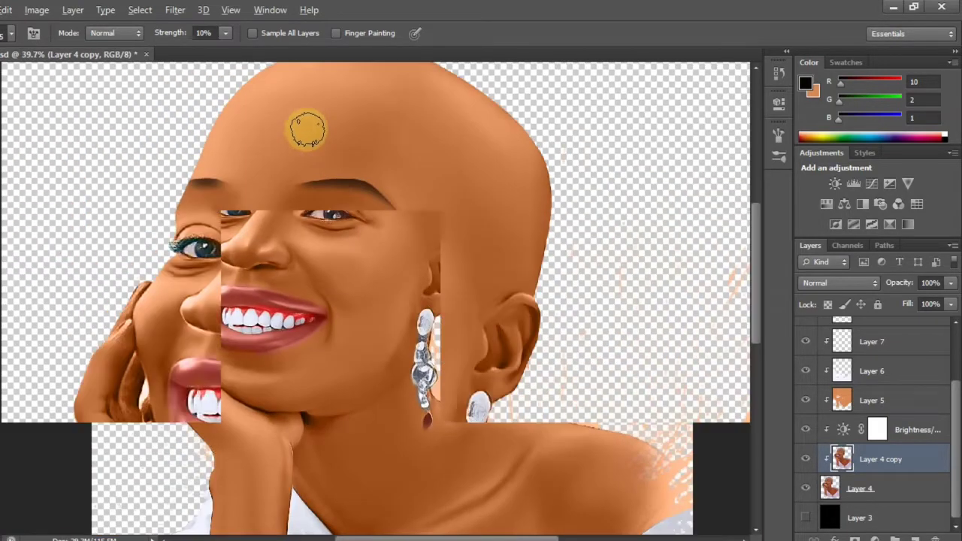
scroll(307, 131, "up", 1)
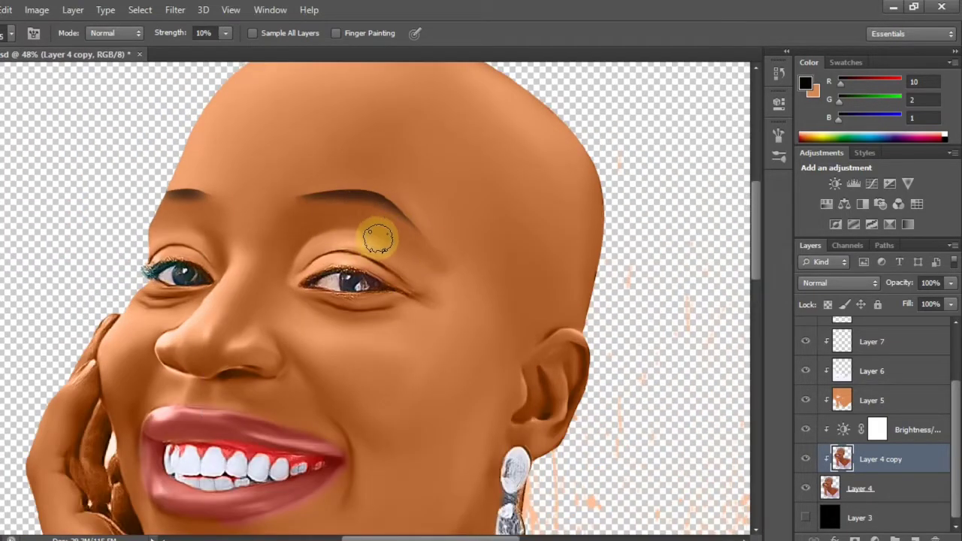
scroll(358, 226, "up", 1)
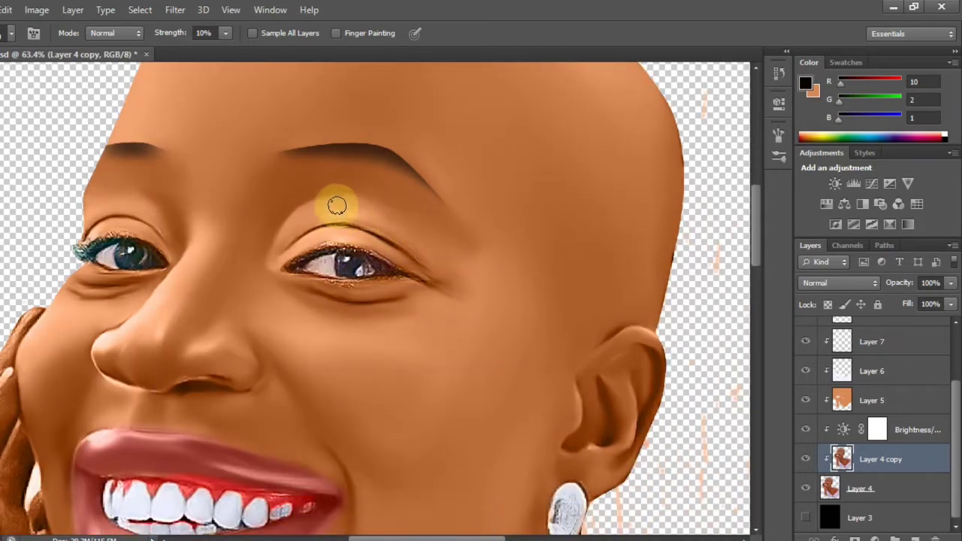
scroll(355, 203, "down", 5)
scroll(323, 177, "up", 5)
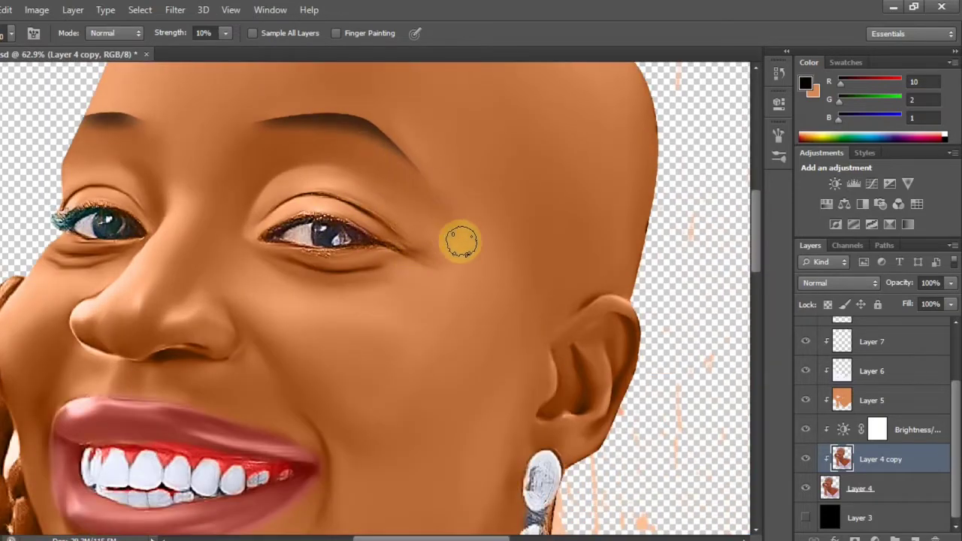
scroll(450, 185, "up", 2)
scroll(443, 239, "down", 7)
scroll(327, 266, "up", 4)
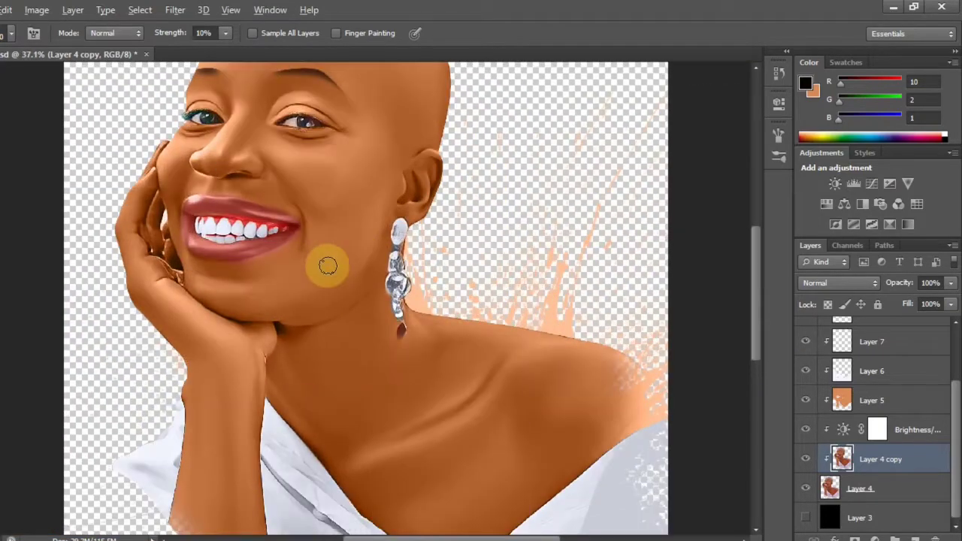
scroll(328, 265, "down", 3)
scroll(339, 274, "down", 1)
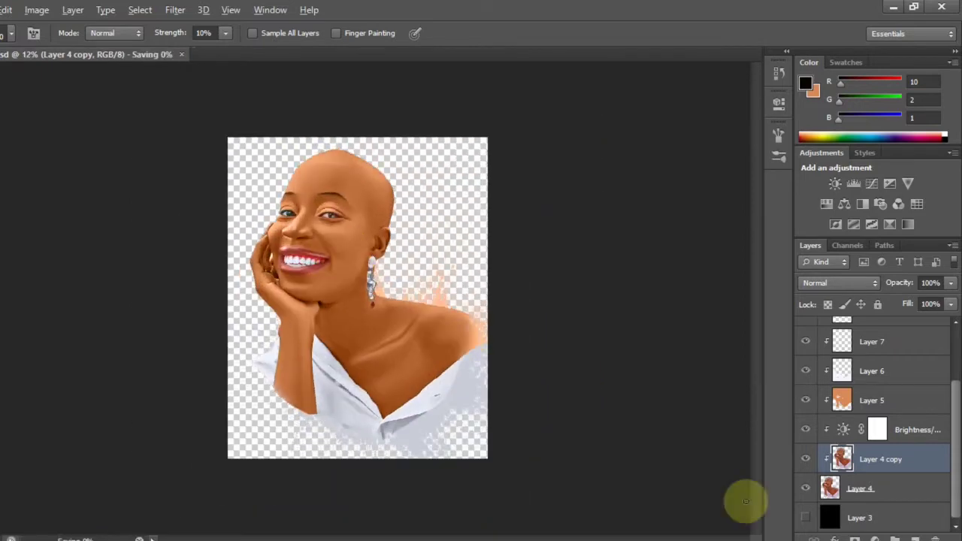
Show the black background on Layer 3 and slightly raise the brightness in the Brightness/Contrast adjustment layer.
left_click(805, 517)
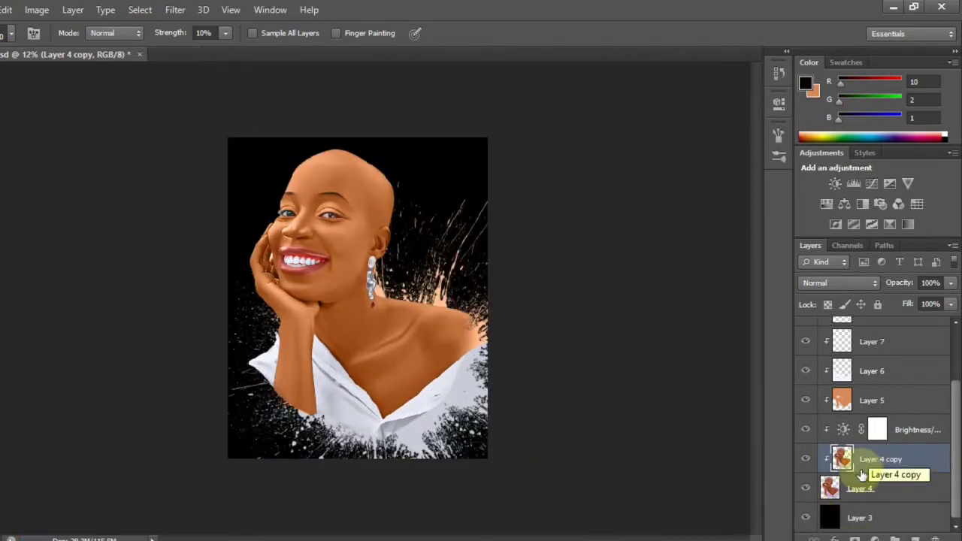
double_click(843, 431)
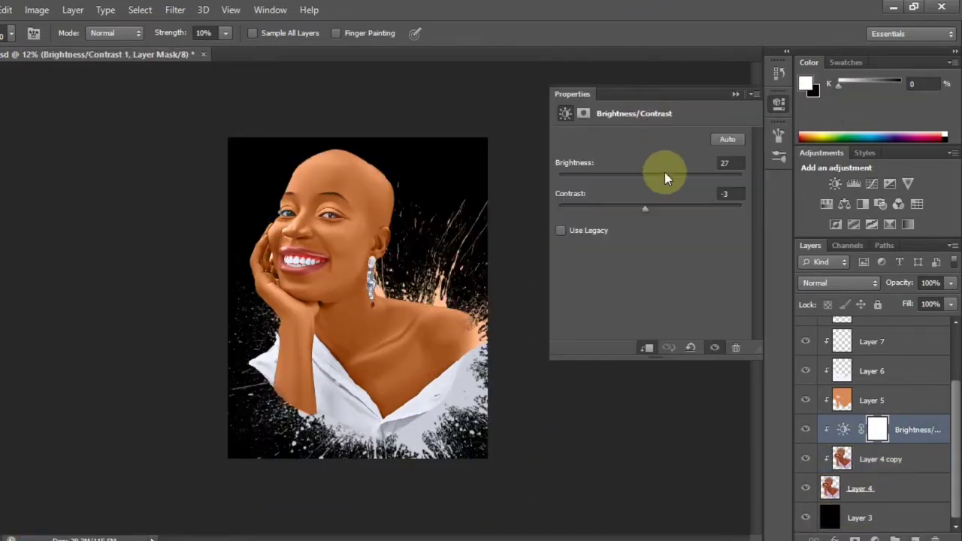
left_click_drag(668, 179, 672, 182)
left_click(558, 92)
scroll(344, 248, "up", 4)
scroll(248, 184, "up", 1)
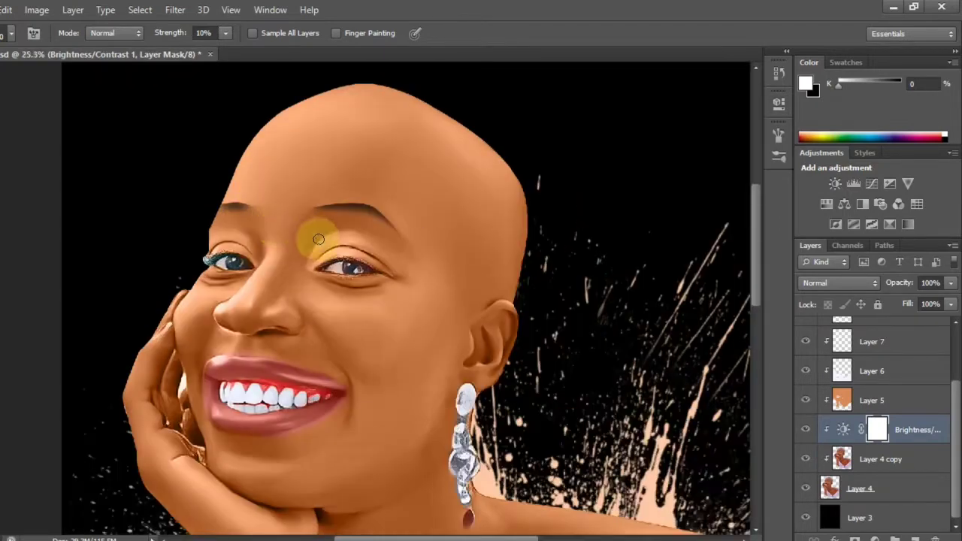
Hide the black background on Layer 3 and save the document.
scroll(322, 232, "down", 3)
scroll(342, 223, "down", 1)
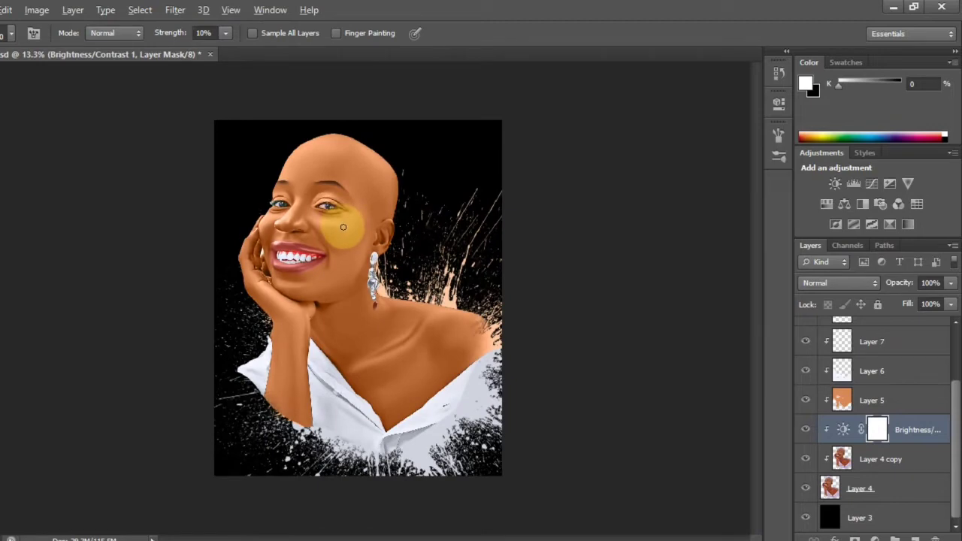
left_click(806, 517)
scroll(265, 265, "up", 2)
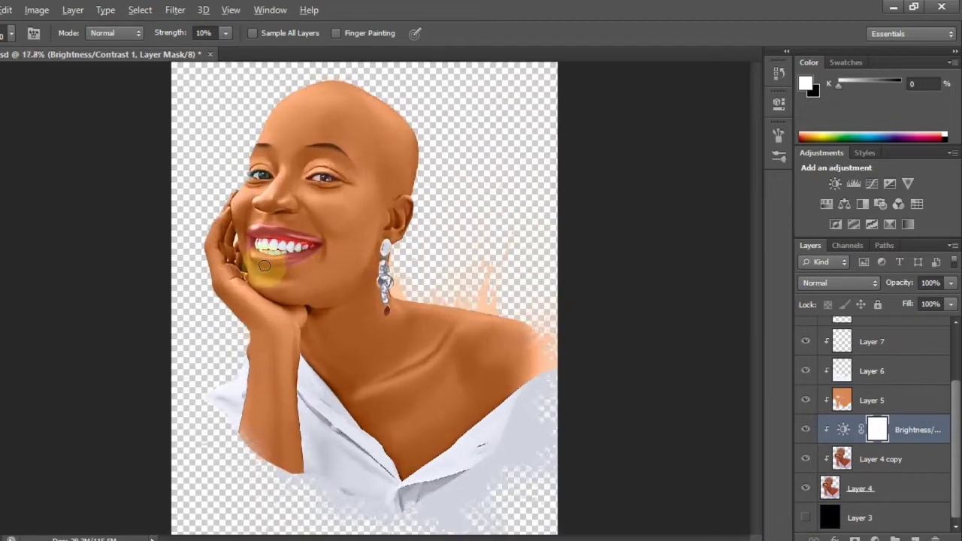
scroll(263, 264, "up", 1)
key("ctrl+s")
scroll(413, 251, "up", 2)
scroll(502, 259, "down", 1)
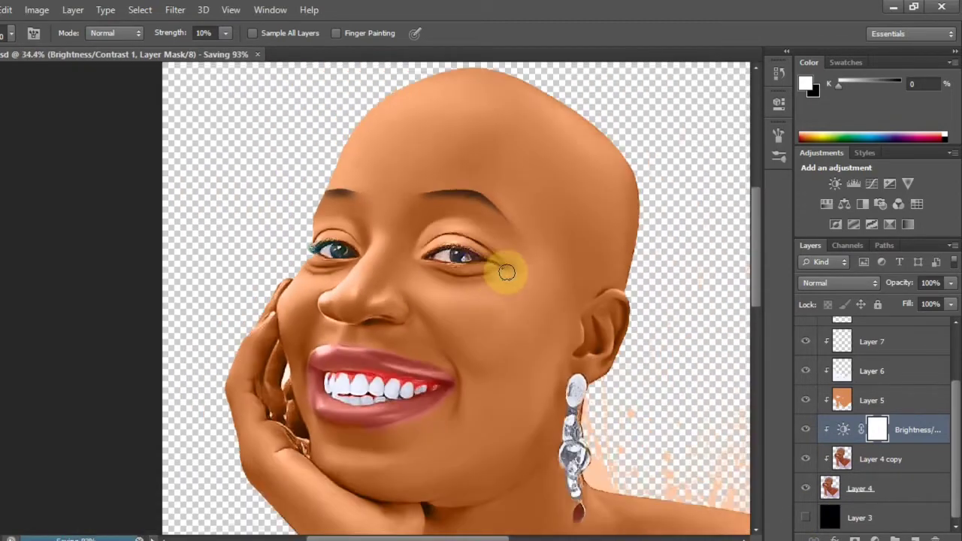
scroll(506, 272, "down", 2)
Switch to the desktop, move the icons folder window out of the way, select the head file, and return to Photoshop.
left_click(887, 8)
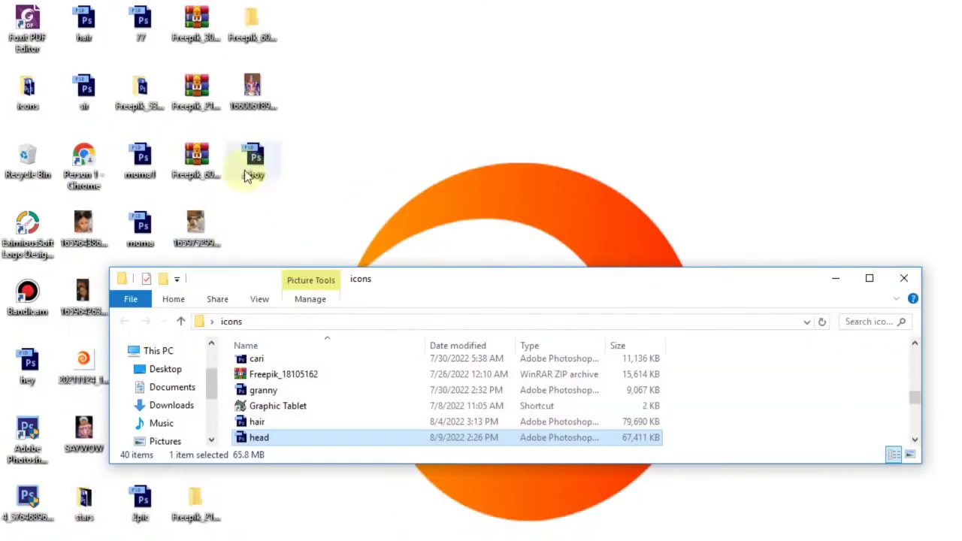
left_click_drag(545, 281, 498, 49)
left_click(275, 355)
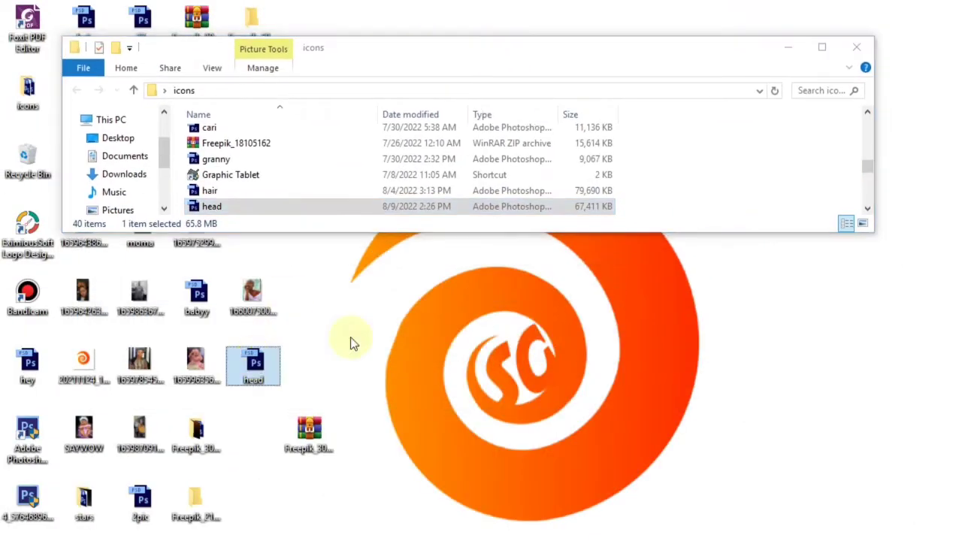
left_click(695, 155)
left_click(294, 526)
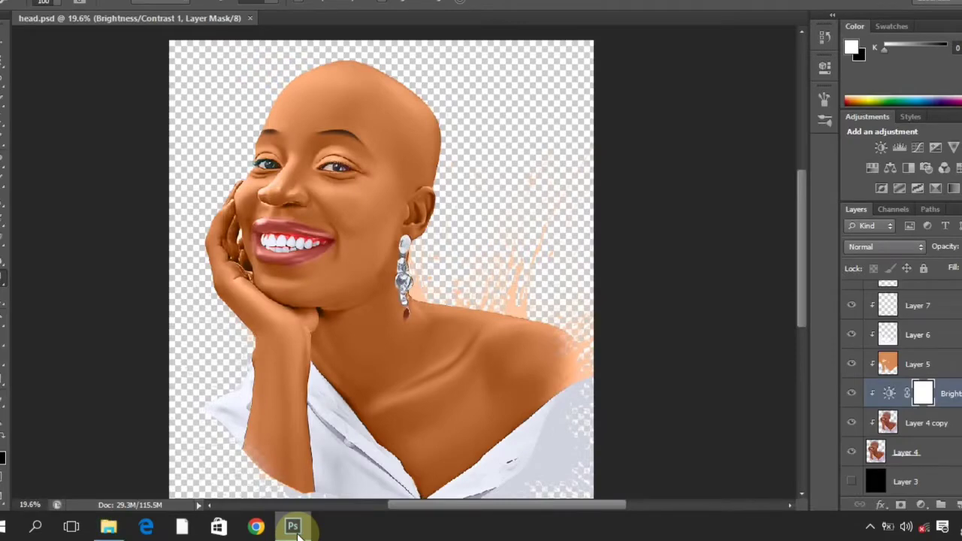
Select all portrait layers from Layer 9 down to Layer 4 and merge them into a single layer.
scroll(954, 390, "up", 3)
left_click(958, 324)
scroll(958, 391, "down", 3)
left_click(952, 457, "shift")
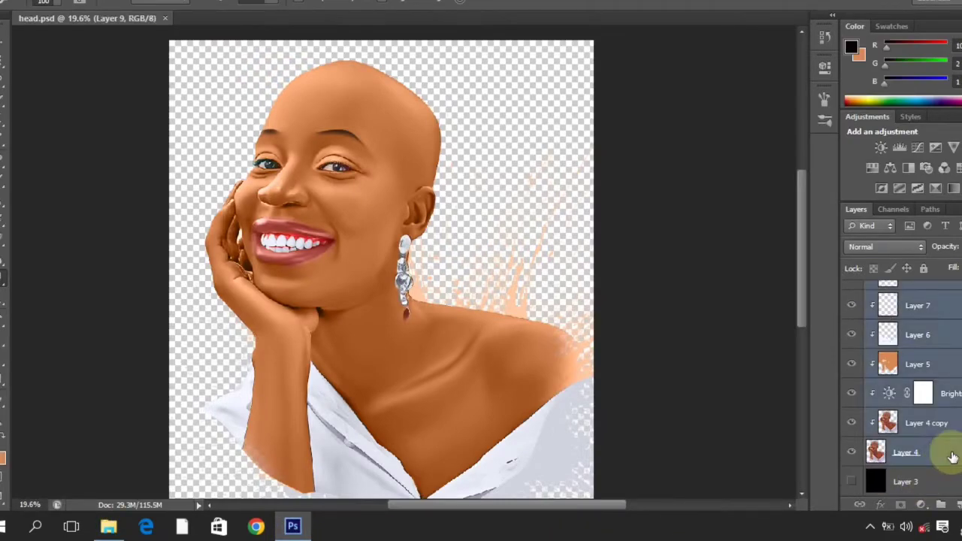
right_click(952, 456)
left_click(801, 290)
scroll(415, 286, "down", 1)
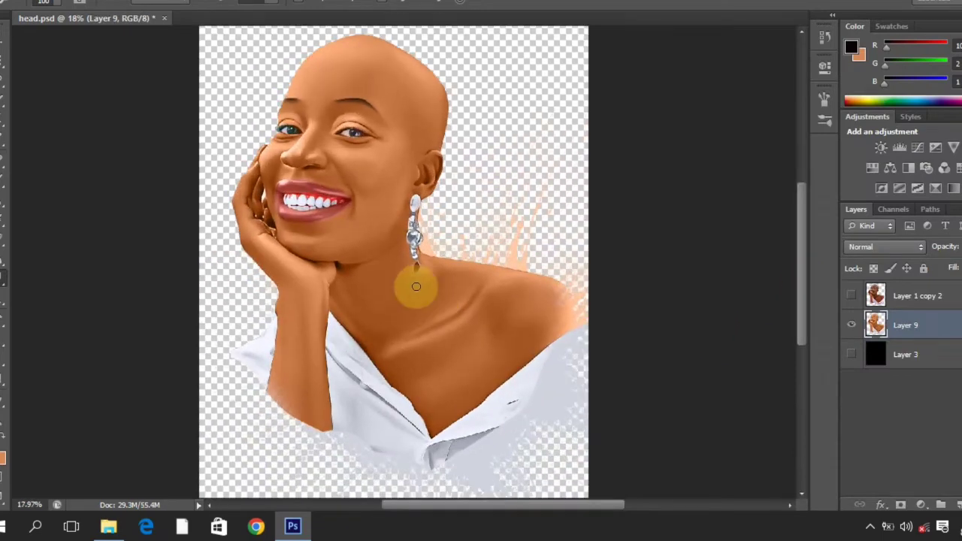
scroll(415, 286, "up", 1)
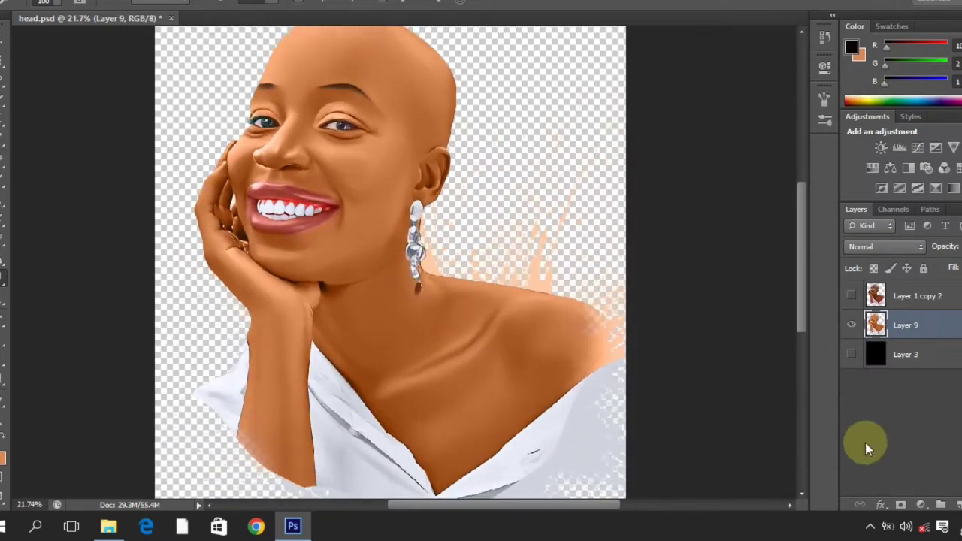
Add a Selective Color adjustment above Layer 9 and raise the Black amount for both Blacks and Neutrals.
left_click(920, 505)
left_click(902, 491)
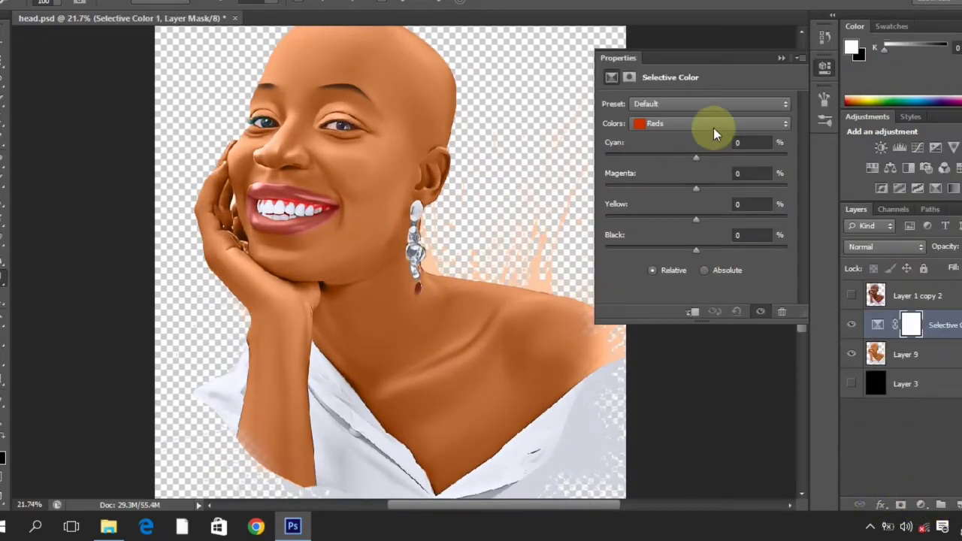
left_click(713, 123)
left_click(697, 237)
left_click(723, 124)
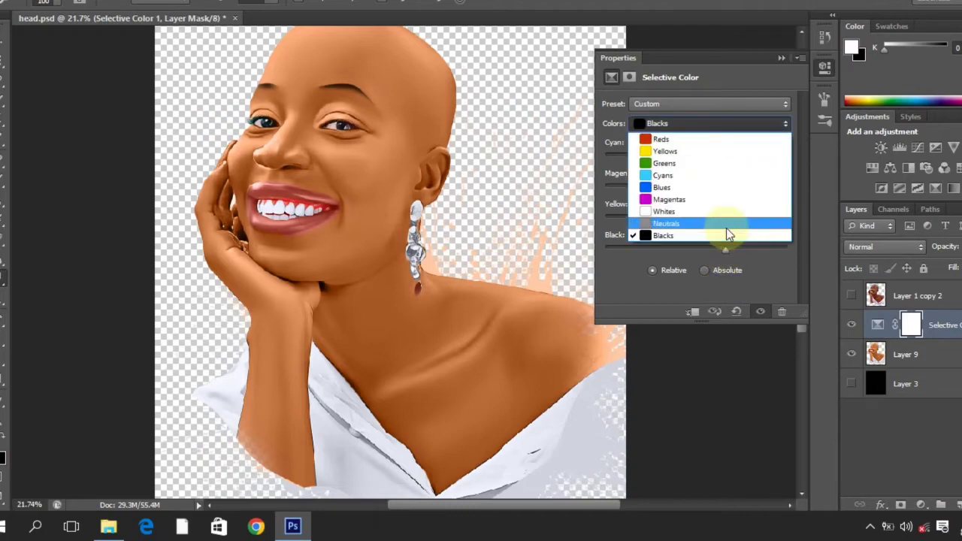
left_click(726, 224)
left_click_drag(696, 249, 734, 251)
double_click(612, 60)
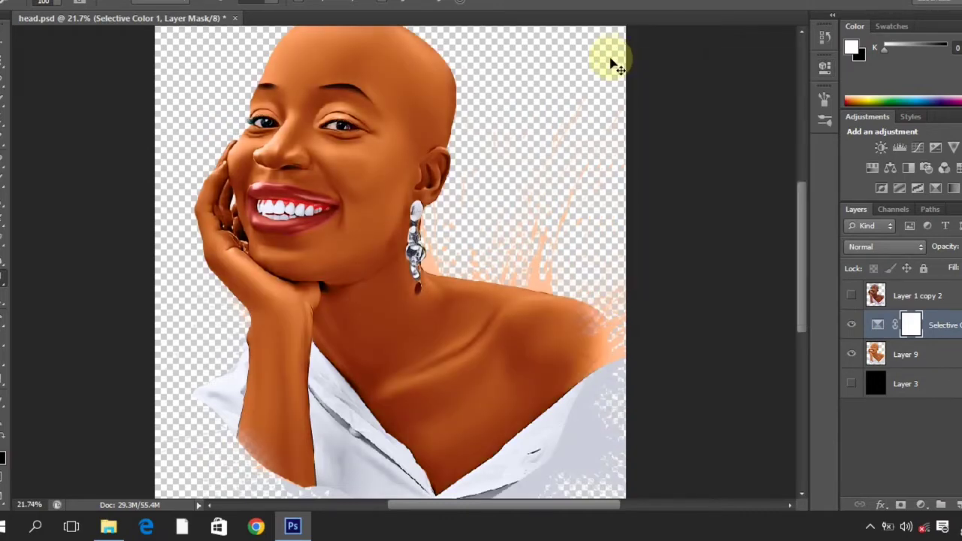
Invert the Selective Color mask to black and paint white over the iris and lash line of the eye nearer the ear.
key("ctrl+i")
scroll(260, 69, "up", 6)
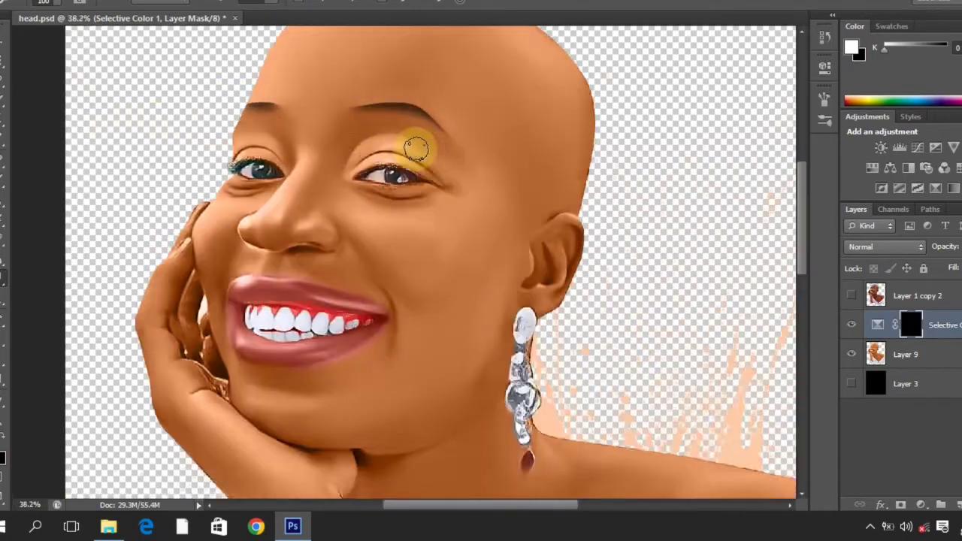
scroll(416, 151, "up", 3)
left_click(3, 183)
scroll(383, 67, "up", 4)
scroll(353, 169, "up", 1)
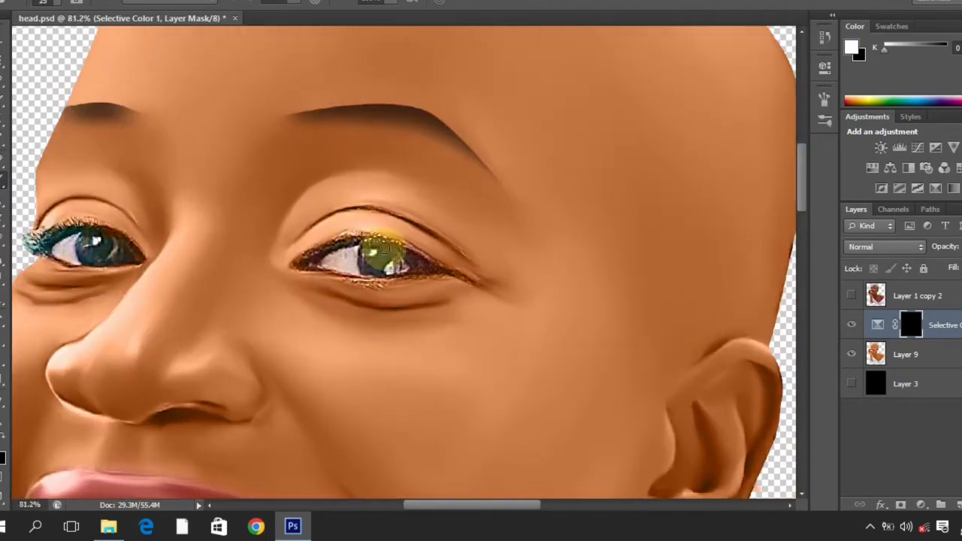
left_click_drag(321, 252, 307, 263)
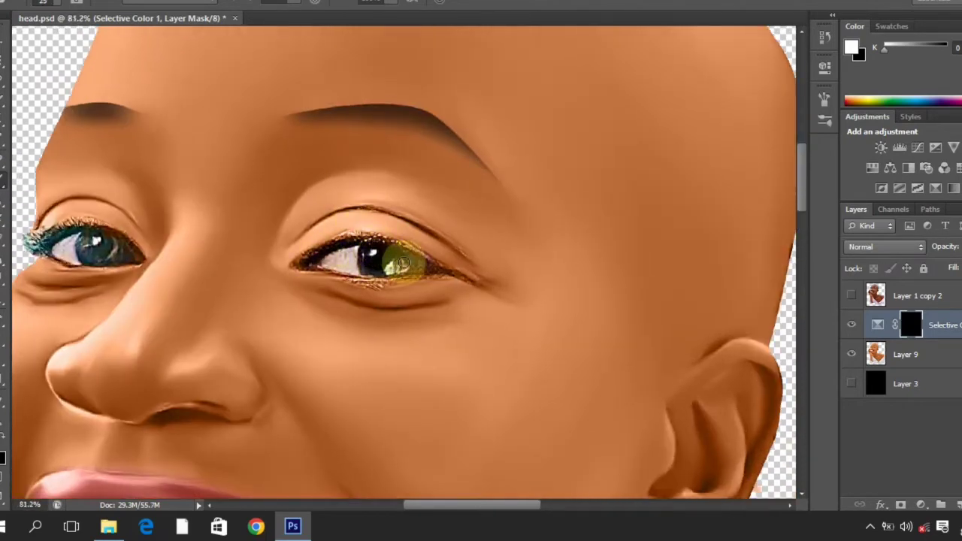
key("ctrl+z")
left_click(423, 267)
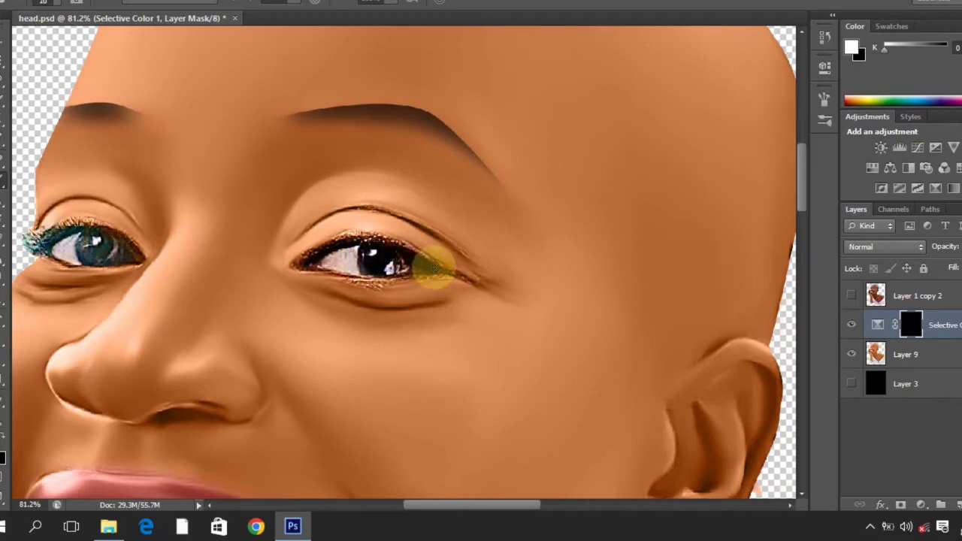
Paint white on the Selective Color mask over the far eye's lashes and iris to darken them.
scroll(326, 155, "down", 5)
scroll(320, 164, "up", 2)
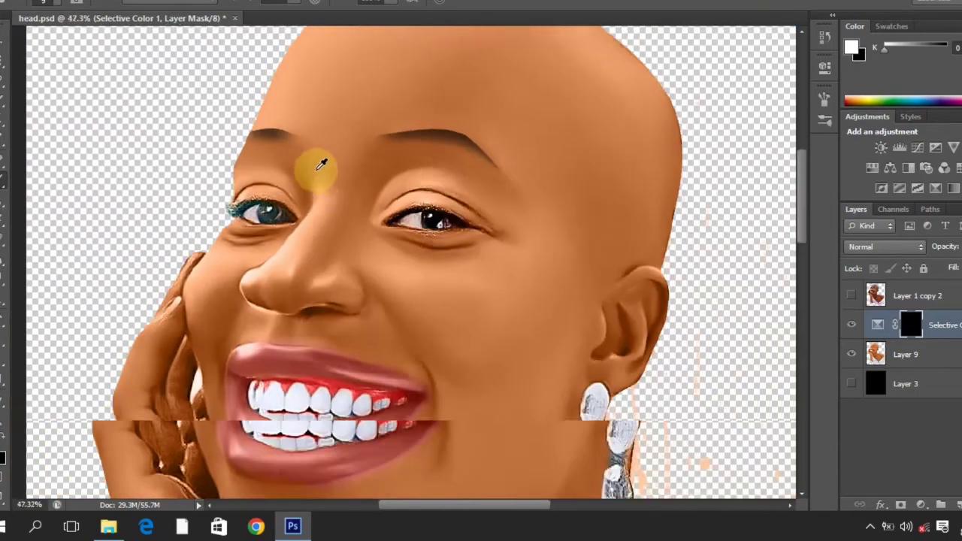
scroll(268, 161, "down", 2)
scroll(268, 161, "up", 6)
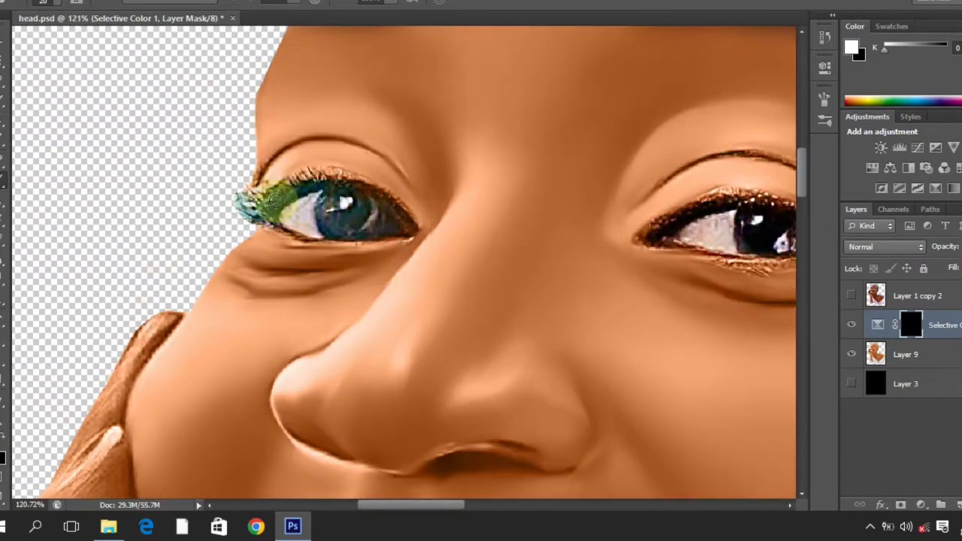
left_click_drag(294, 187, 315, 185)
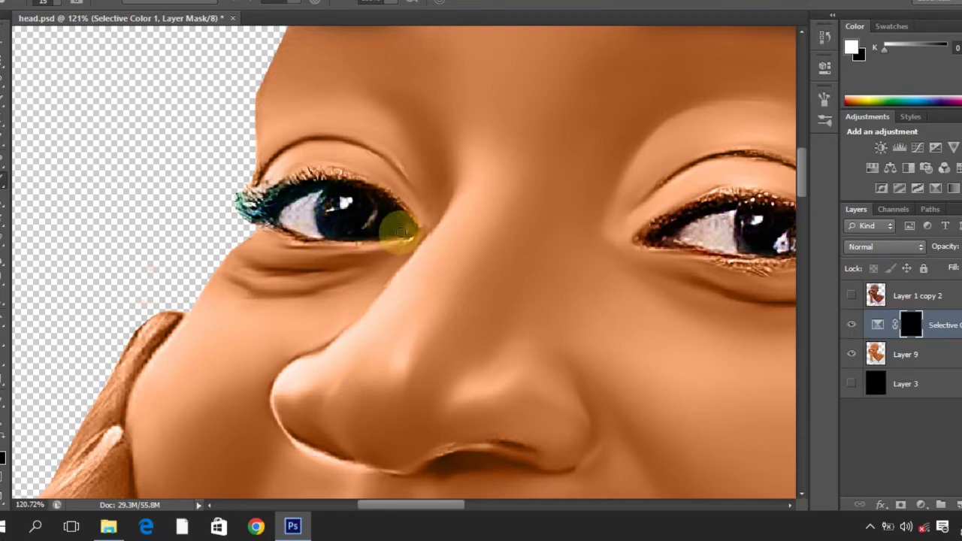
scroll(335, 199, "down", 8)
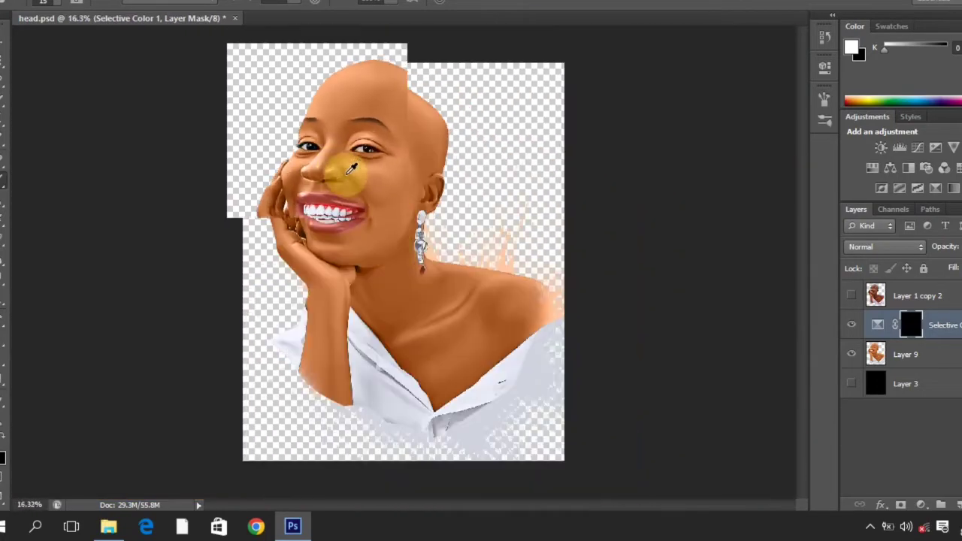
Save the document and merge the Selective Color adjustment down into Layer 9.
scroll(300, 163, "up", 6)
scroll(301, 156, "down", 3)
scroll(365, 181, "up", 2)
key("ctrl+s")
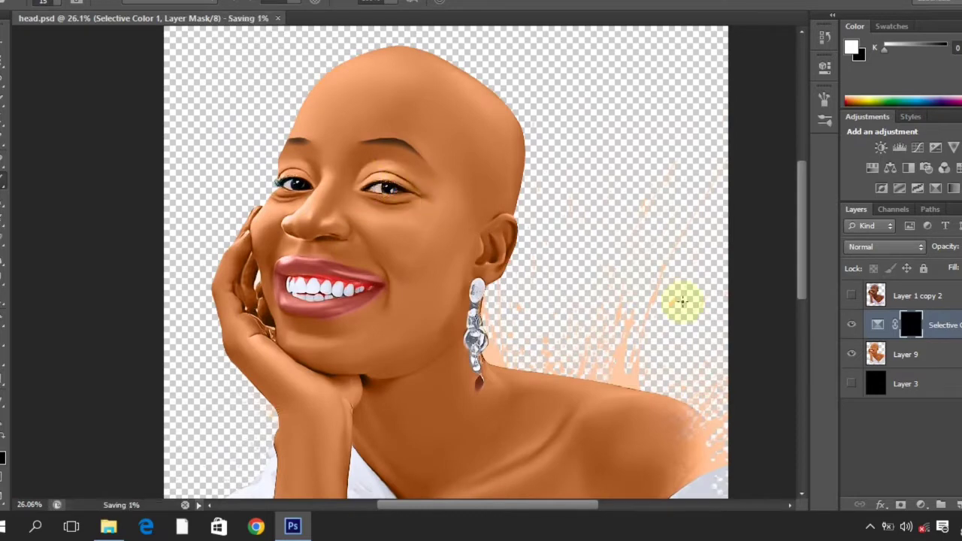
right_click(939, 325)
left_click(725, 341)
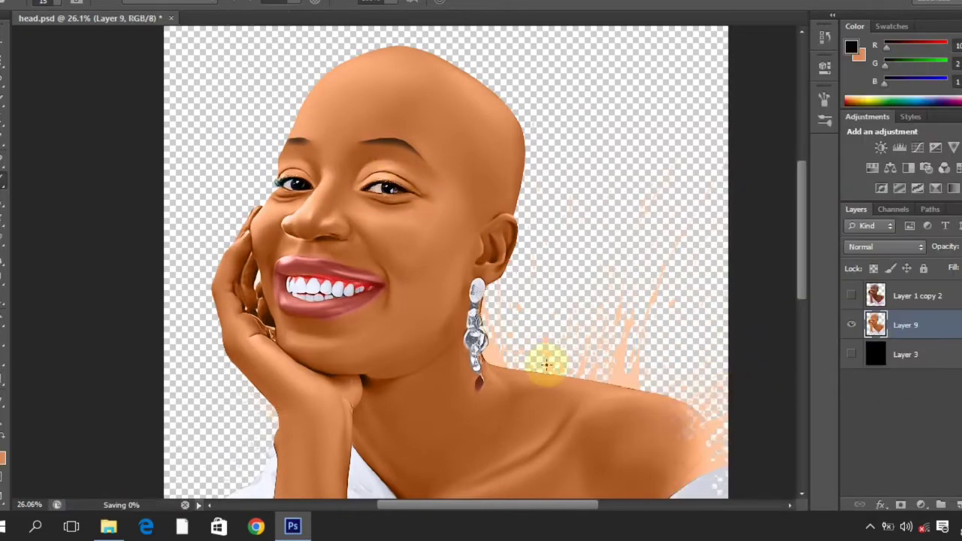
Add a new layer above Layer 9, set its blend mode to Color, and clip it to Layer 9.
scroll(526, 336, "down", 3)
scroll(504, 306, "up", 1)
left_click(958, 505)
left_click(879, 246)
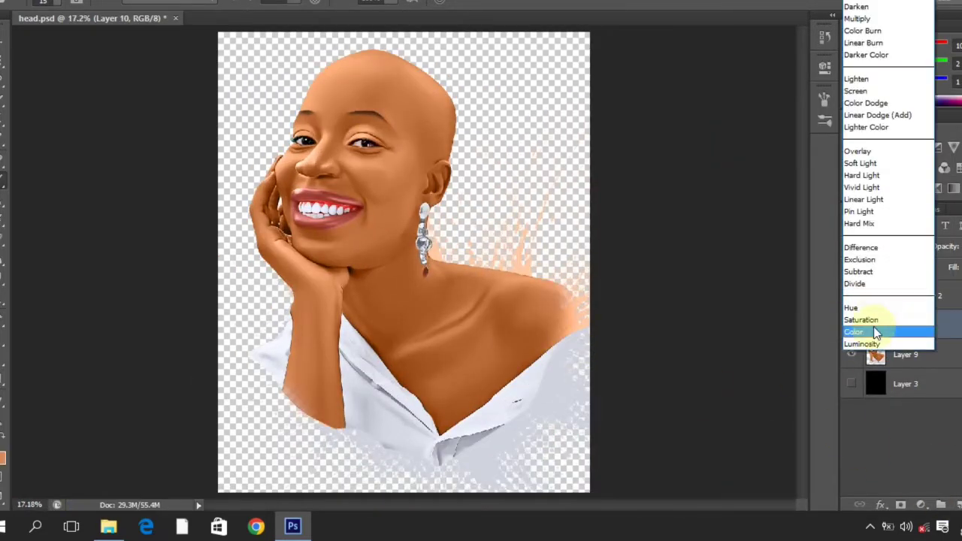
left_click(873, 332)
right_click(930, 325)
left_click(676, 207)
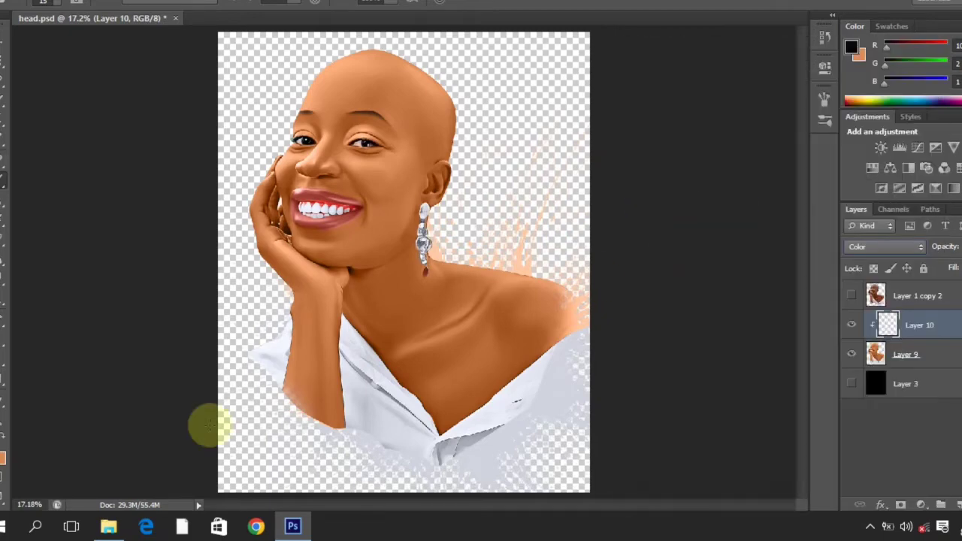
Choose a pale bluish white foreground color and paint the white of the eye nearer the ear on Layer 10.
left_click(2, 450)
left_click_drag(879, 200, 881, 205)
left_click_drag(705, 146, 683, 133)
key("Return")
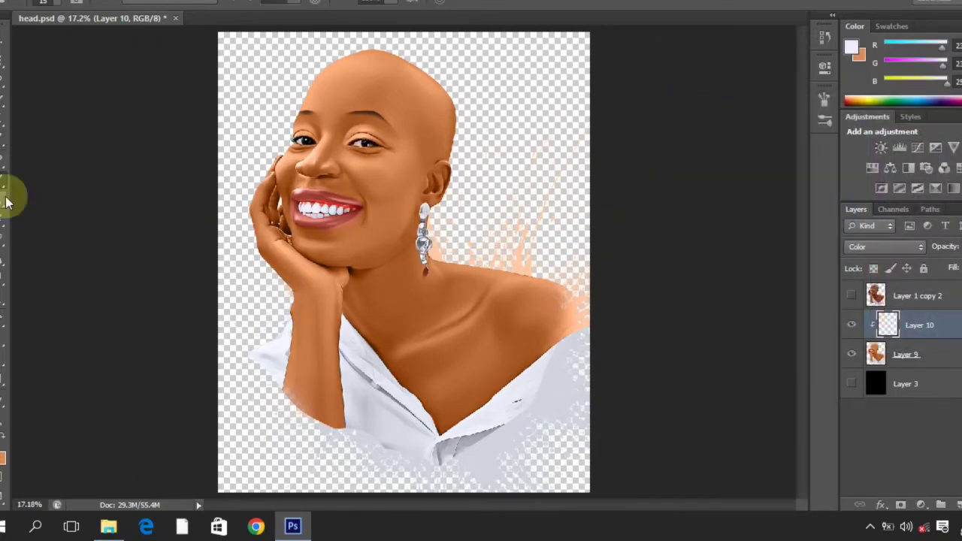
scroll(379, 151, "up", 5)
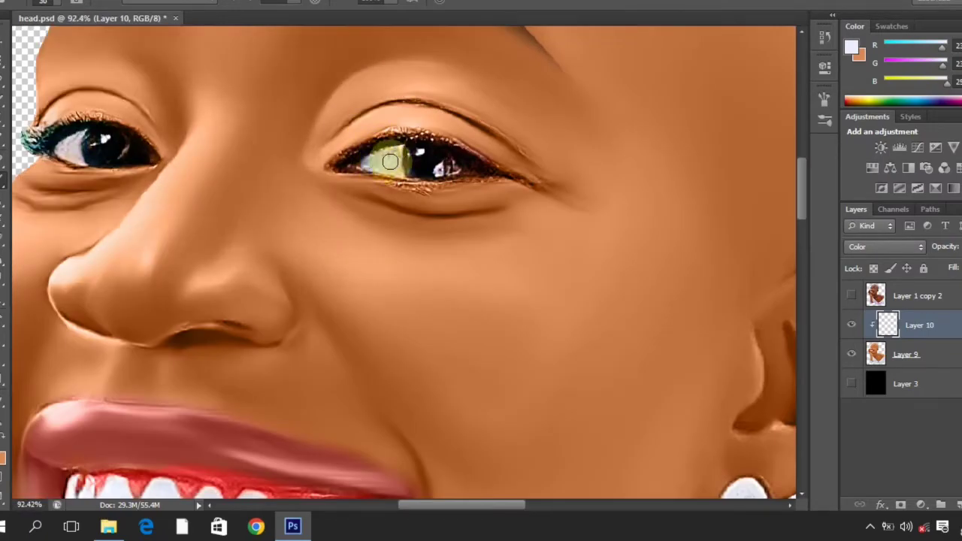
left_click(389, 167)
scroll(389, 167, "down", 5)
scroll(404, 154, "up", 5)
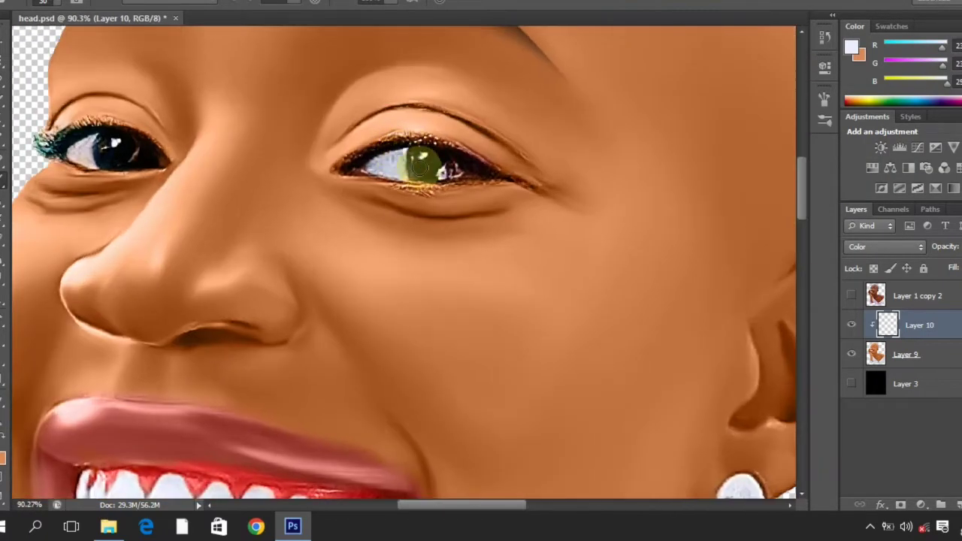
Paint the white of the far eye with the same pale bluish color and save the document.
scroll(451, 171, "down", 4)
scroll(245, 182, "up", 6)
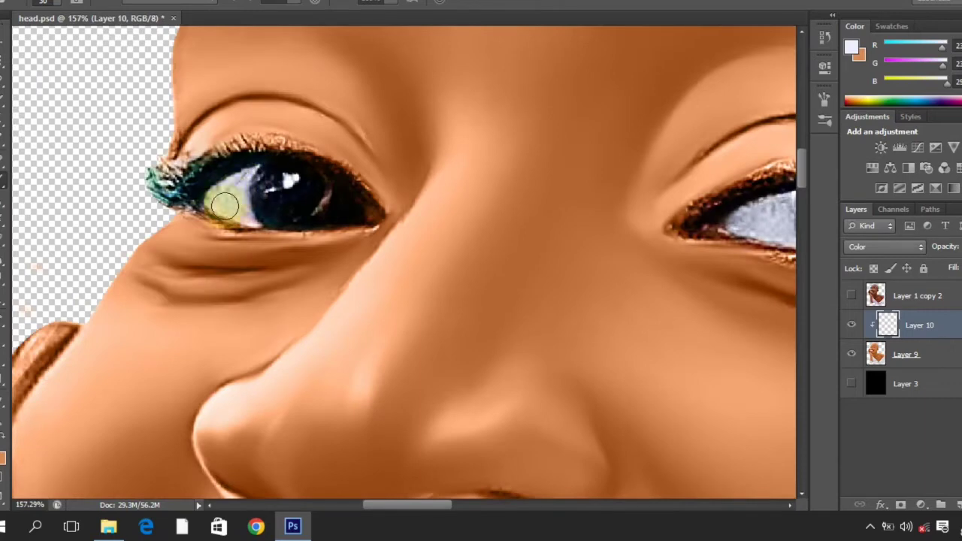
scroll(279, 189, "down", 6)
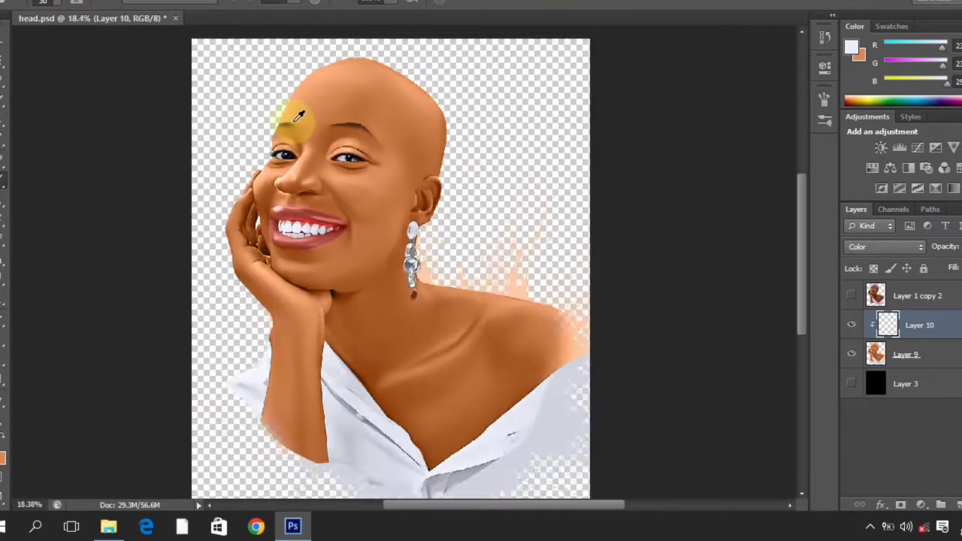
scroll(375, 96, "up", 3)
key("ctrl+s")
scroll(377, 99, "down", 3)
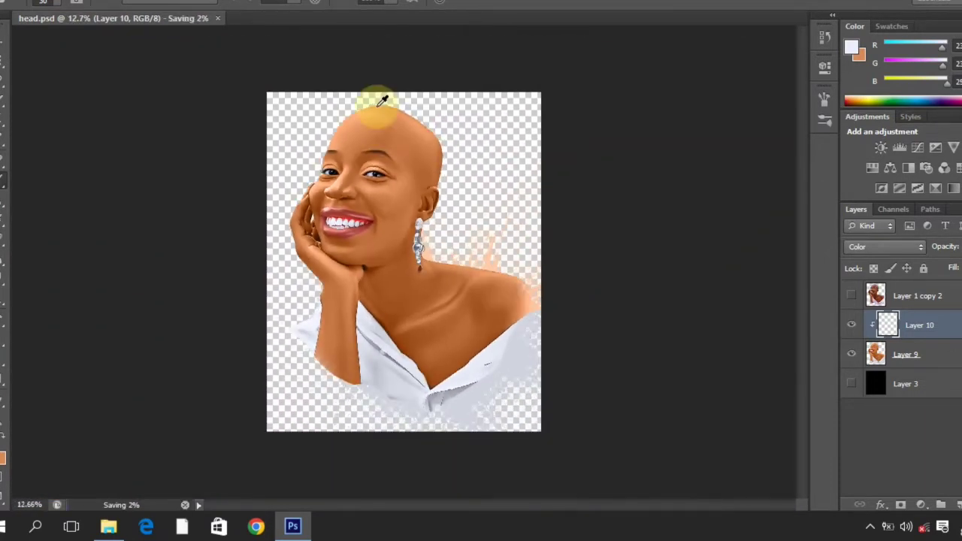
Merge Layer 10 down into Layer 9 and save the document.
scroll(383, 112, "up", 4)
scroll(386, 133, "down", 1)
right_click(892, 323)
left_click(670, 346)
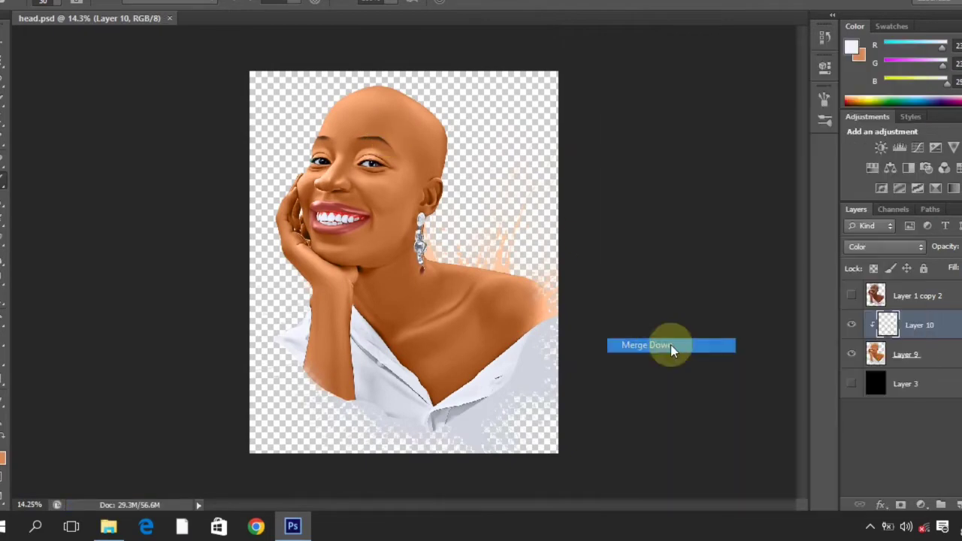
scroll(450, 202, "up", 1)
key("ctrl+s")
scroll(447, 187, "down", 1)
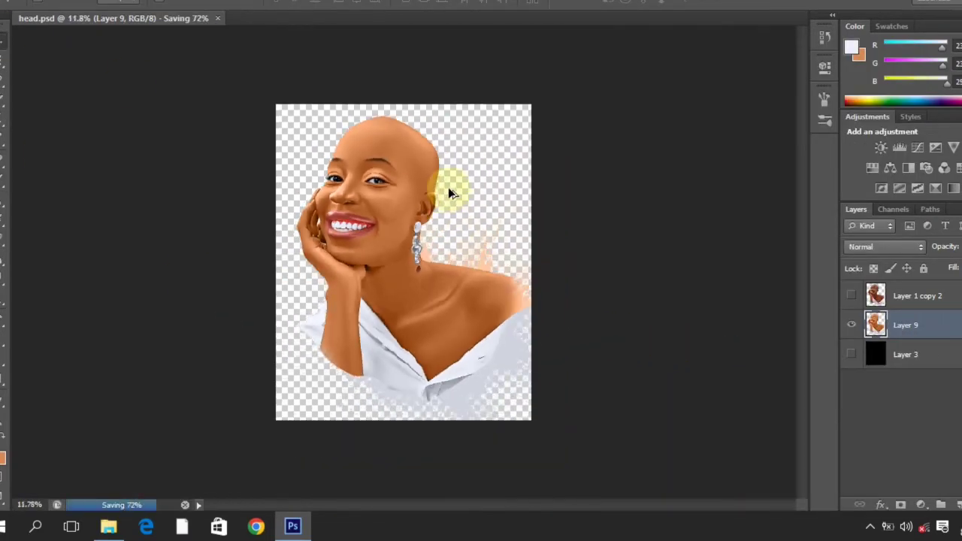
Brighten the highlights on the nose tip with the Dodge tool at brush size 40.
scroll(448, 187, "up", 1)
scroll(399, 149, "up", 3)
scroll(400, 149, "up", 2)
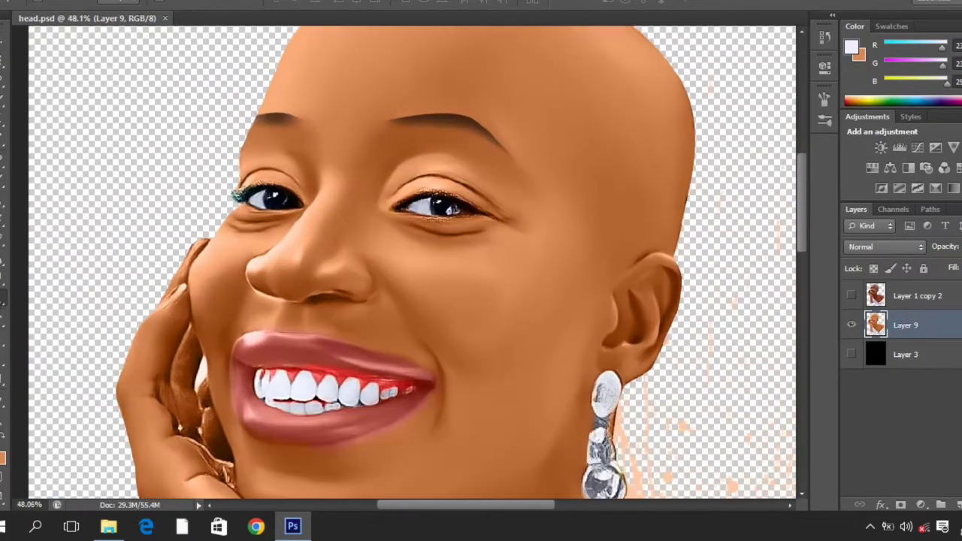
scroll(317, 253, "up", 1)
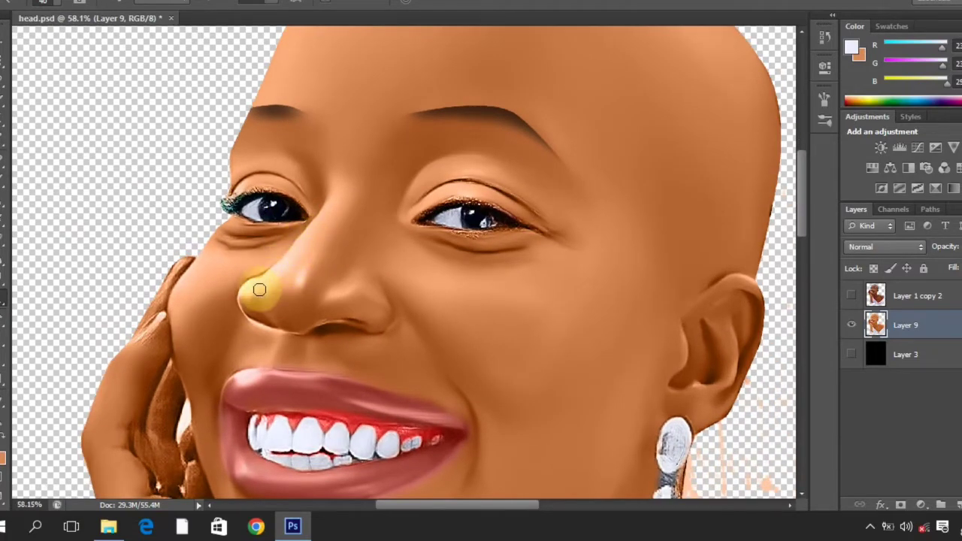
scroll(247, 287, "down", 5)
Dodge the small highlights around the nostril wing and nose tip with finer brushes of size 15 and 7.
scroll(299, 284, "up", 6)
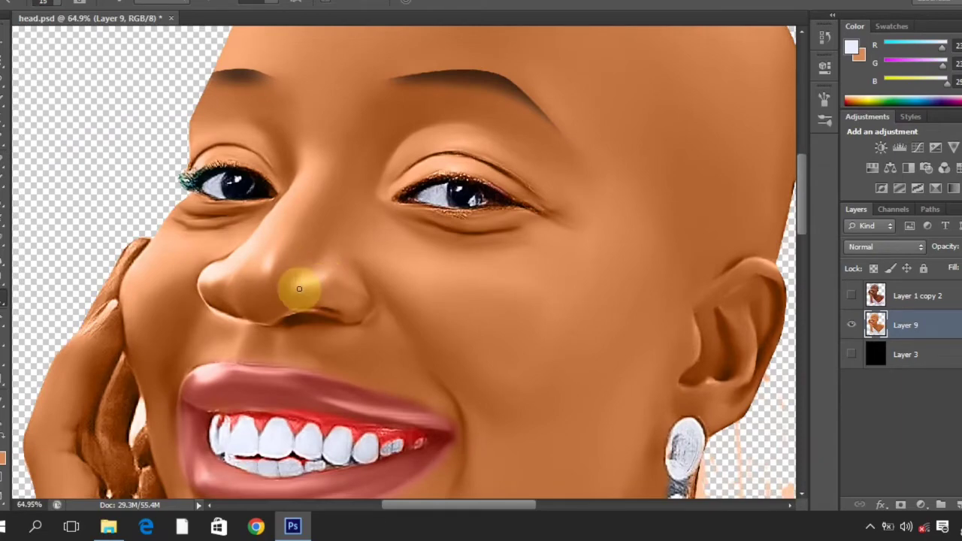
scroll(326, 255, "up", 1)
scroll(352, 256, "down", 4)
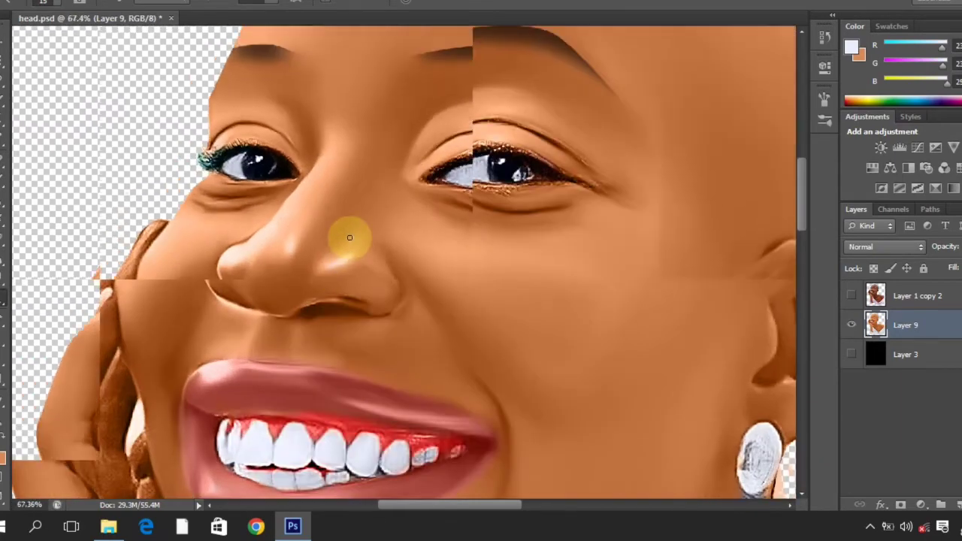
scroll(372, 191, "up", 5)
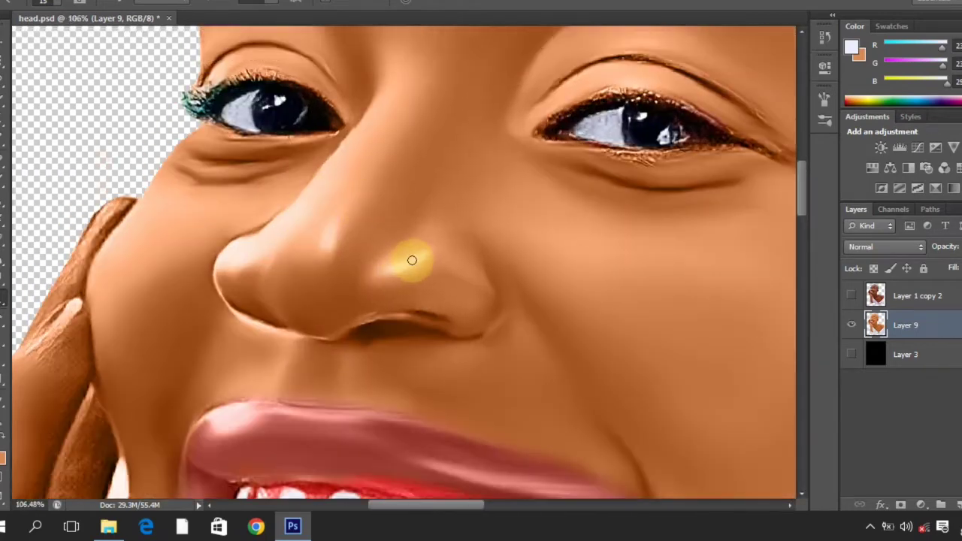
scroll(398, 266, "down", 4)
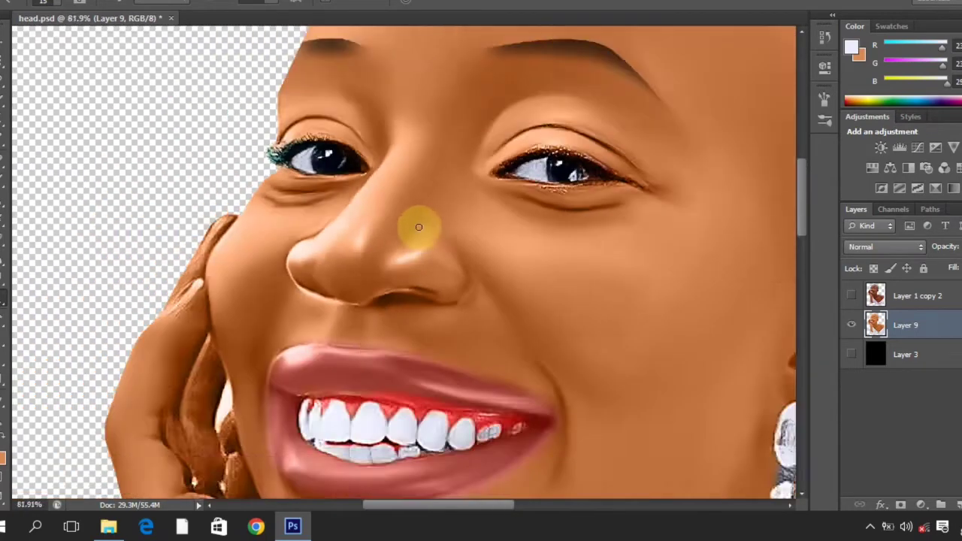
scroll(407, 284, "up", 4)
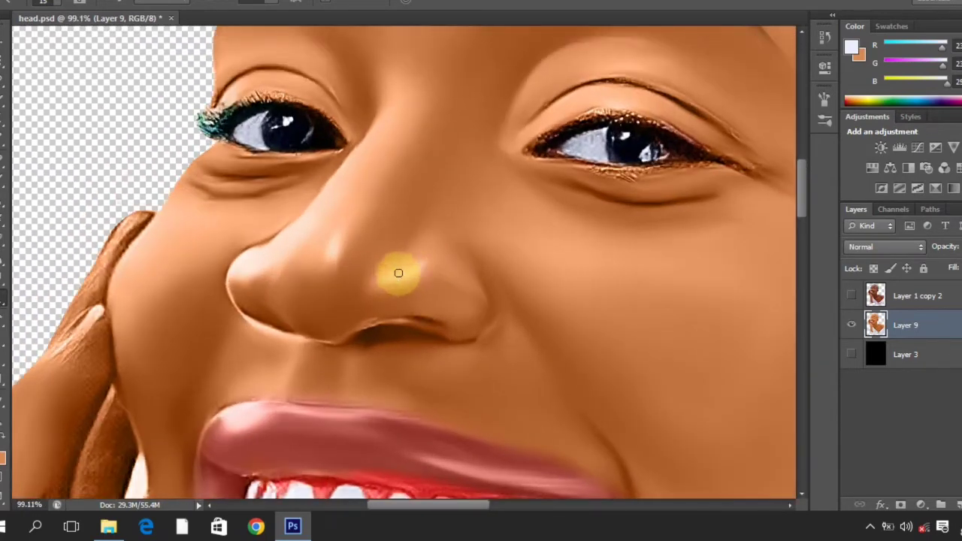
scroll(412, 239, "down", 4)
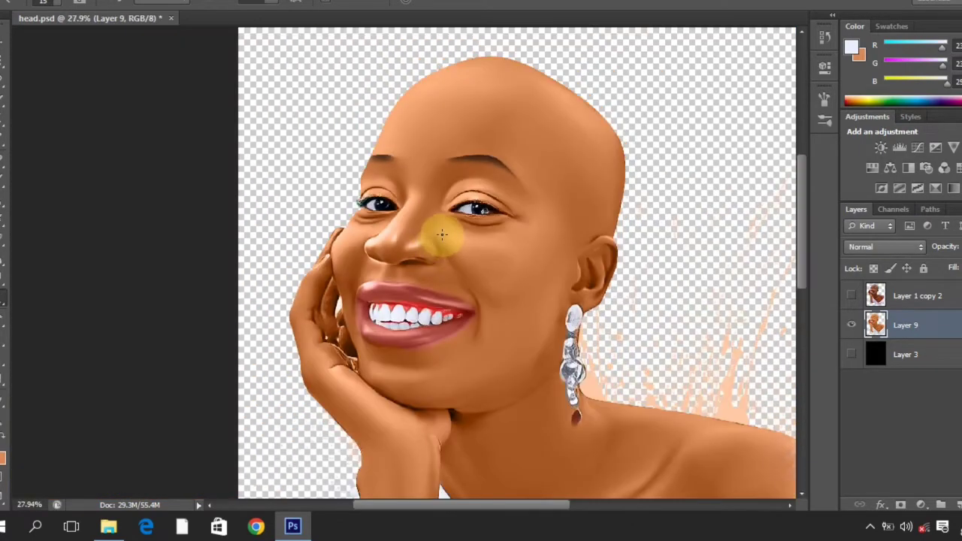
scroll(441, 232, "up", 4)
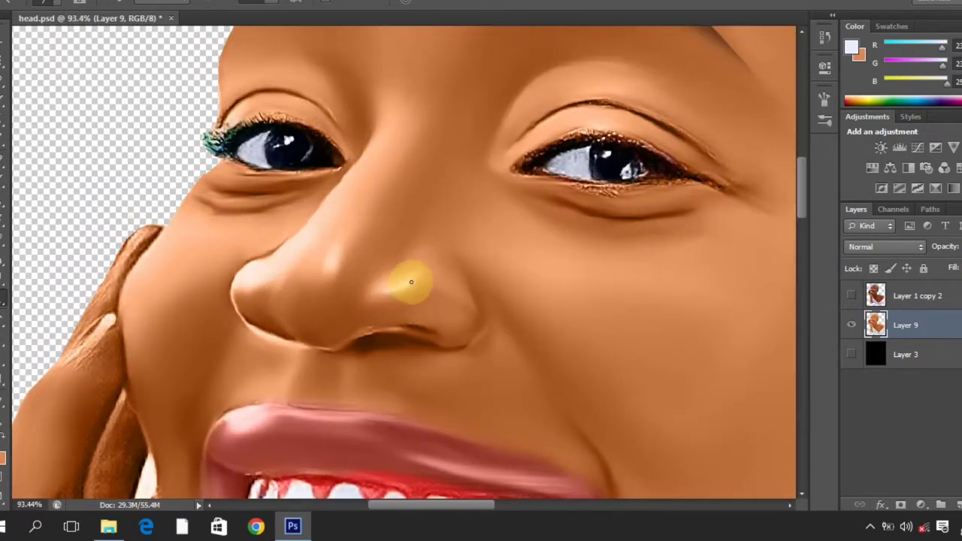
Dodge the highlights along the lips with a size 15 brush.
scroll(404, 286, "down", 4)
scroll(328, 305, "up", 3)
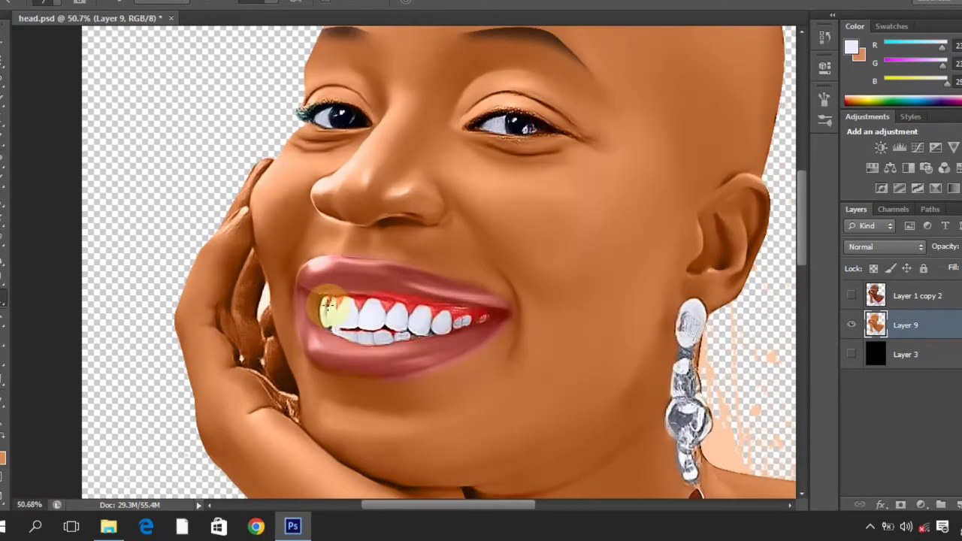
scroll(449, 279, "up", 1)
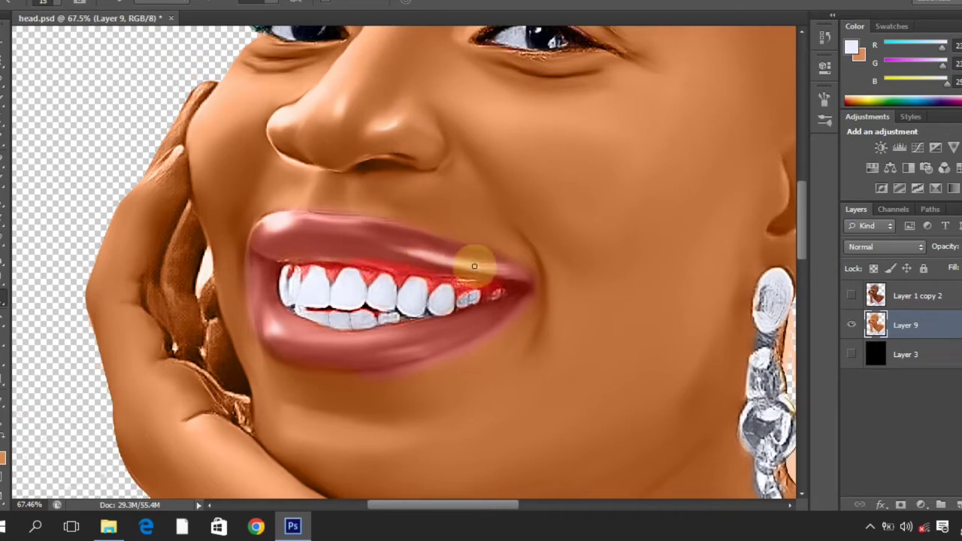
scroll(474, 266, "down", 4)
scroll(421, 263, "up", 3)
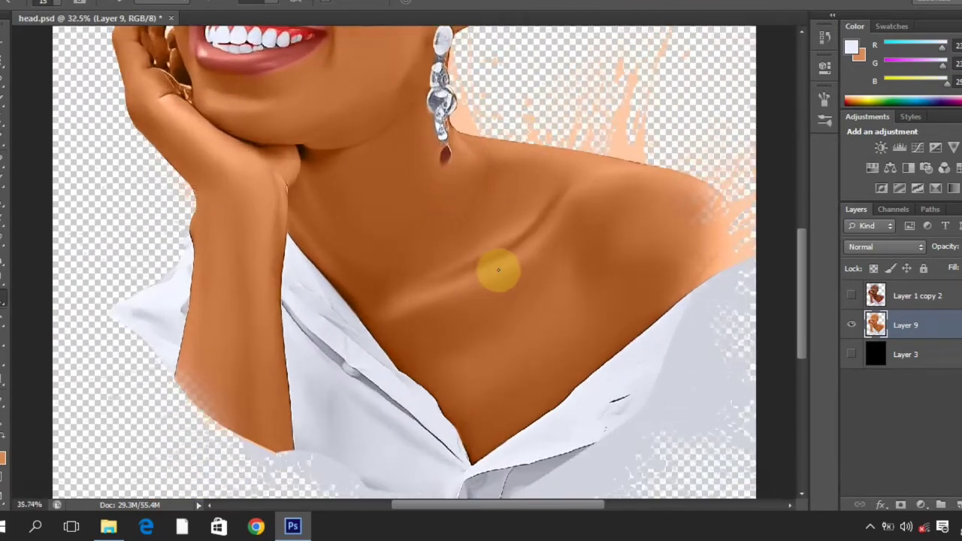
Dodge the highlight along the collarbone with brush sizes 70 and 60.
scroll(498, 269, "up", 1)
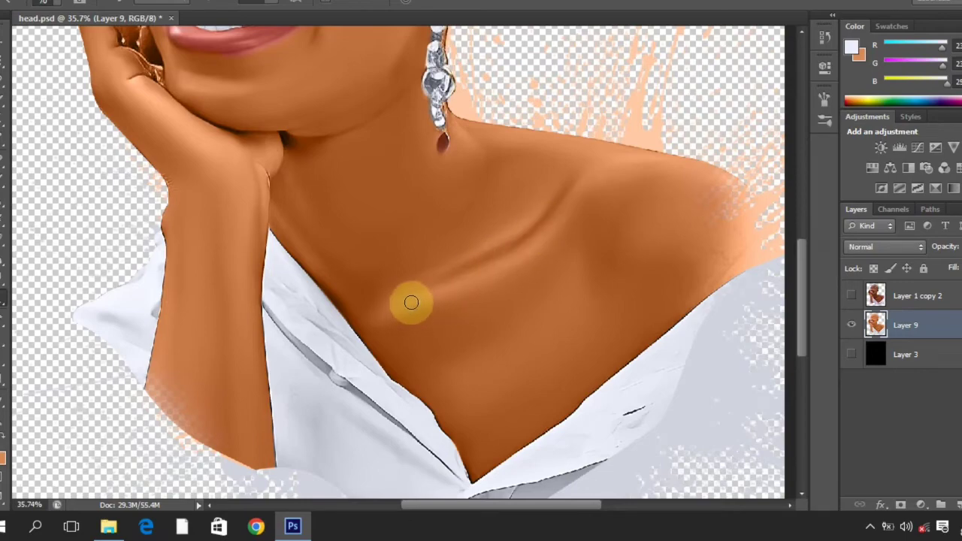
scroll(433, 381, "down", 1)
scroll(328, 326, "up", 2)
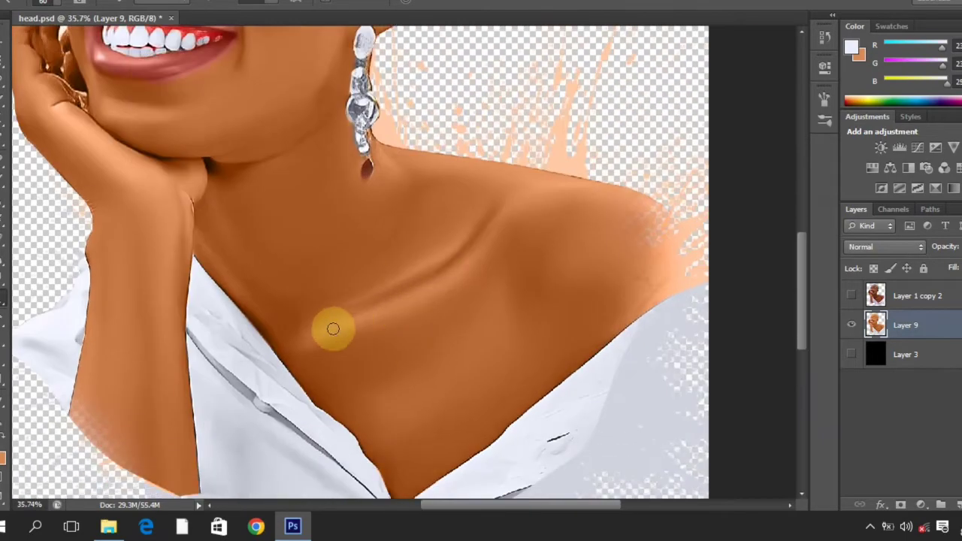
scroll(476, 258, "down", 5)
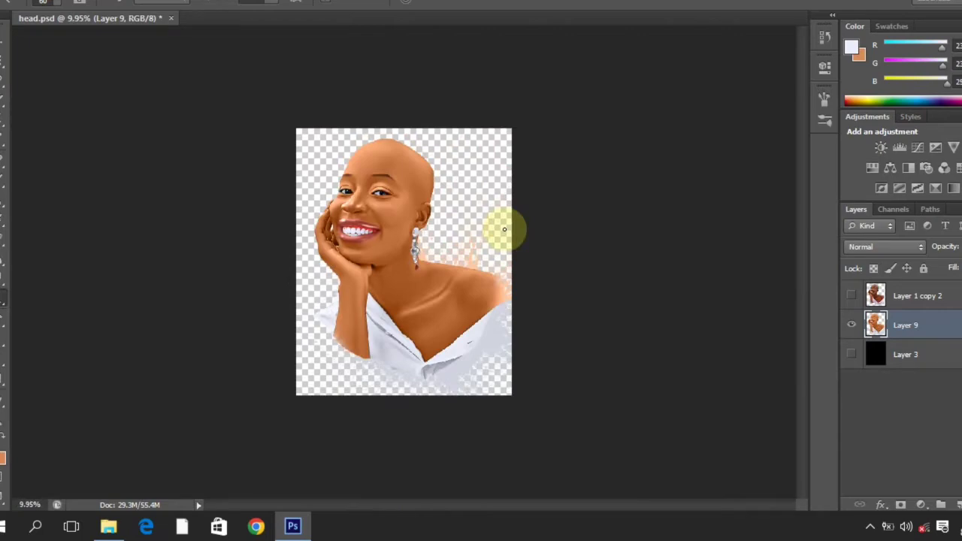
scroll(505, 229, "up", 4)
scroll(529, 281, "down", 1)
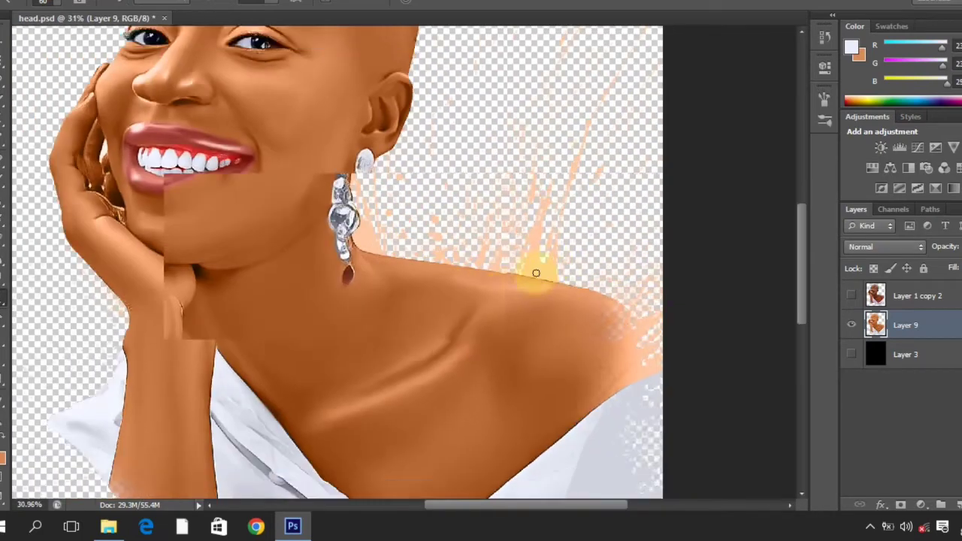
scroll(597, 269, "down", 5)
scroll(515, 257, "up", 5)
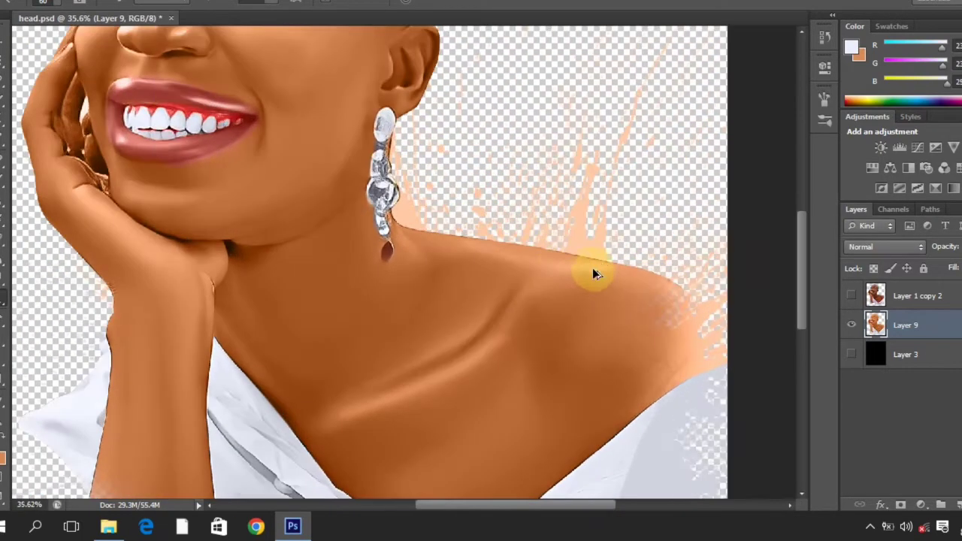
Refine the collarbone highlight with the Dodge tool at brush size 45.
scroll(595, 264, "down", 5)
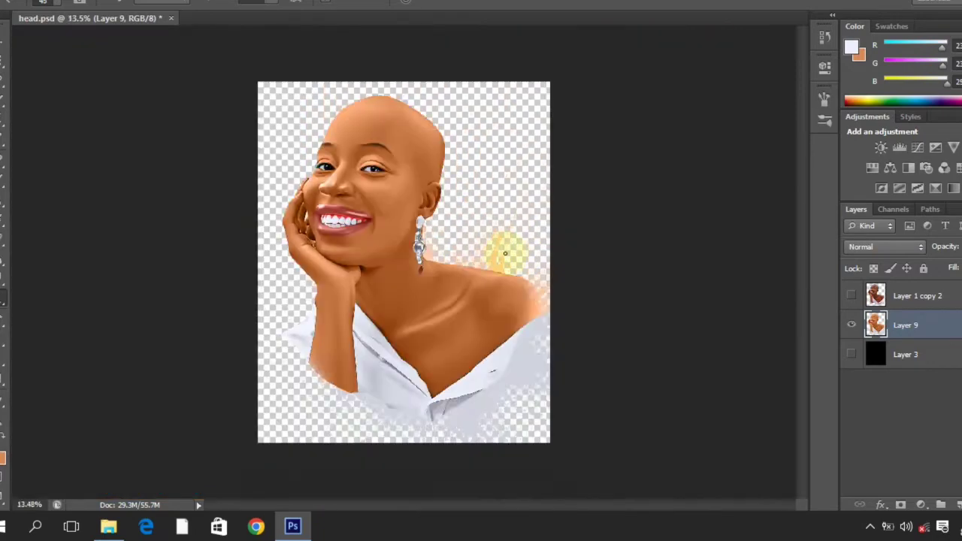
scroll(466, 263, "up", 5)
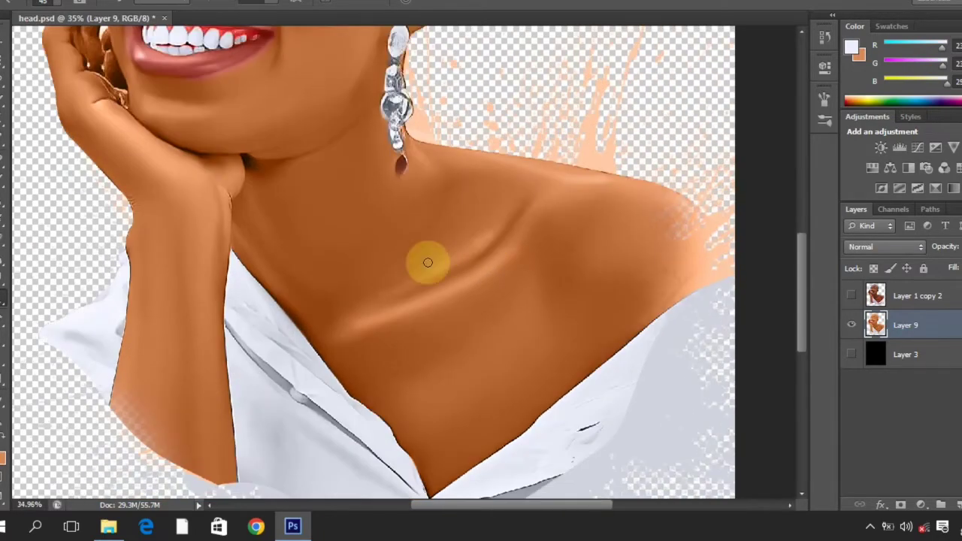
scroll(421, 333, "down", 5)
scroll(511, 240, "up", 5)
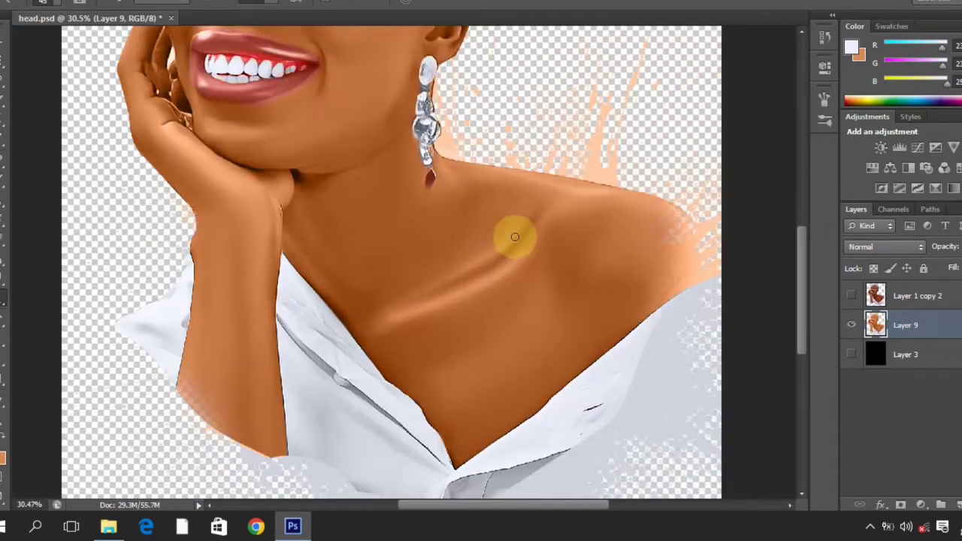
scroll(525, 234, "up", 1)
scroll(524, 234, "down", 5)
scroll(501, 251, "up", 3)
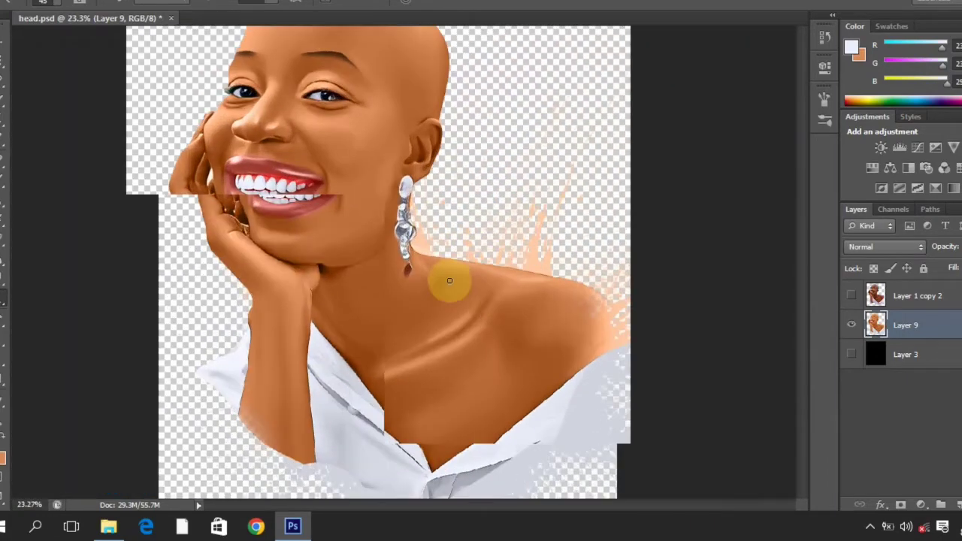
Adjust the Dodge exposure and strengthen the collarbone highlight with brush sizes 60 and 50.
left_click(248, 14)
scroll(289, 135, "up", 5)
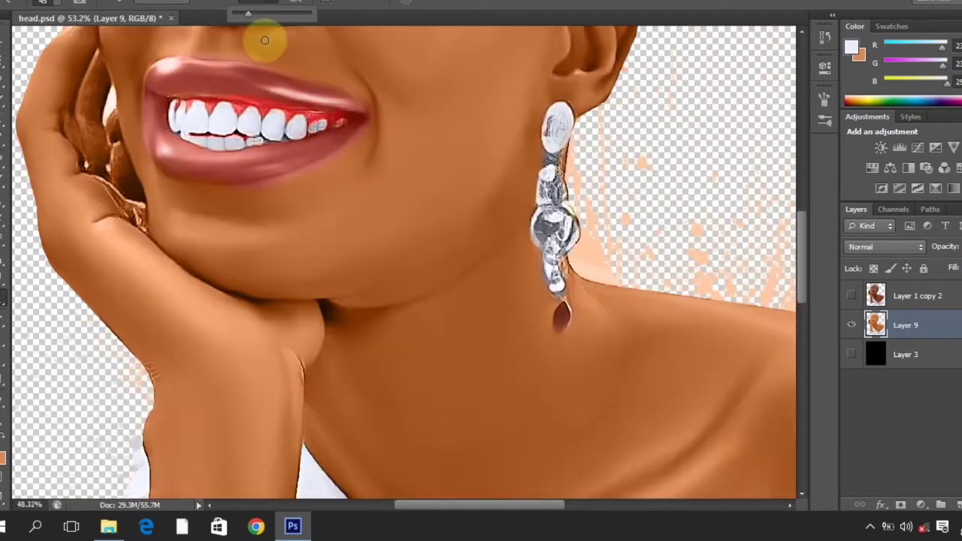
scroll(280, 54, "down", 5)
scroll(376, 157, "up", 4)
scroll(375, 158, "up", 2)
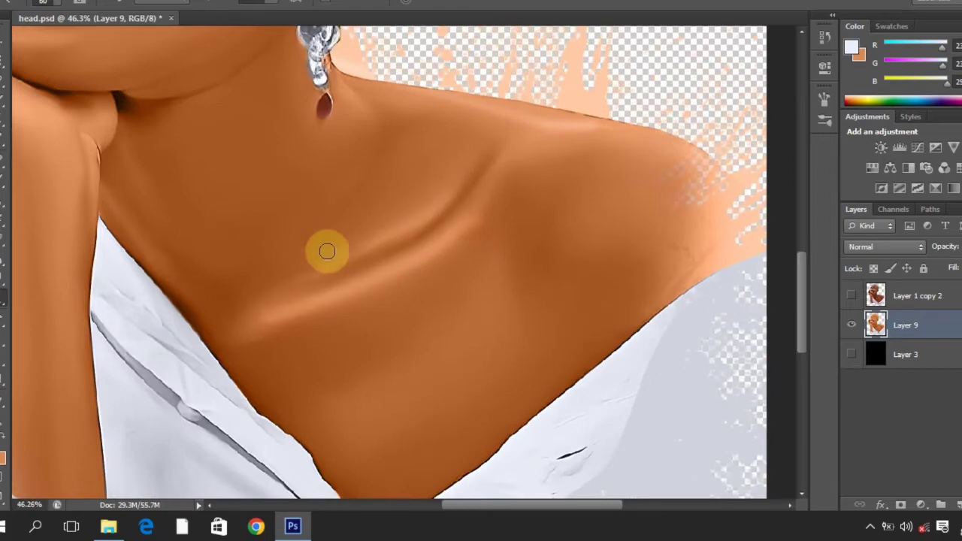
scroll(430, 204, "up", 1)
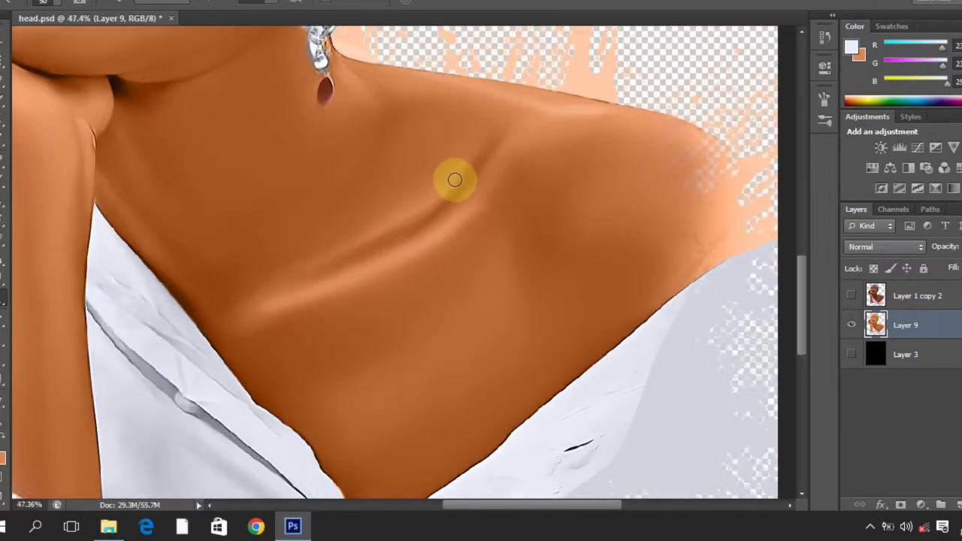
scroll(429, 210, "down", 3)
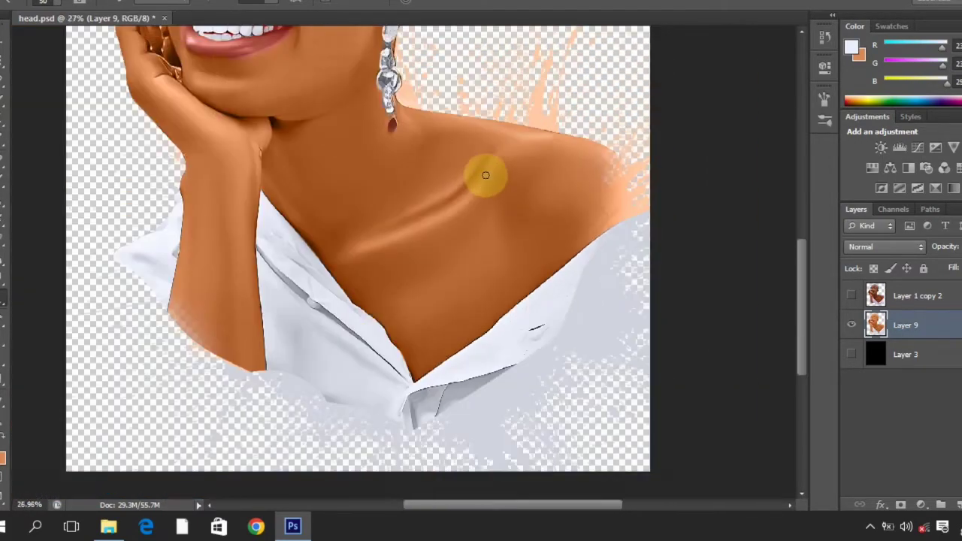
Dodge the highlight on top of the shoulder with brush sizes 100 and 70.
scroll(486, 175, "up", 1)
key("]")
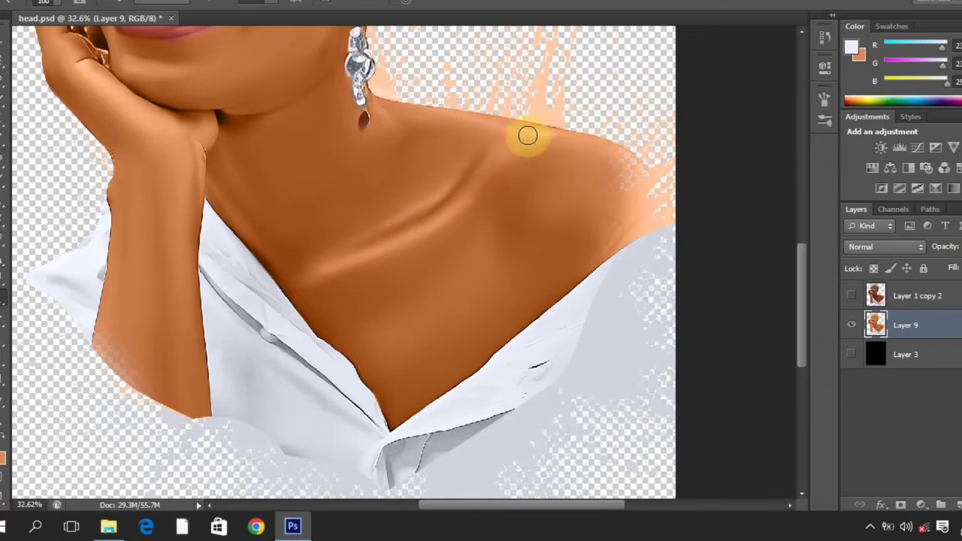
scroll(489, 172, "down", 3)
scroll(492, 287, "down", 1)
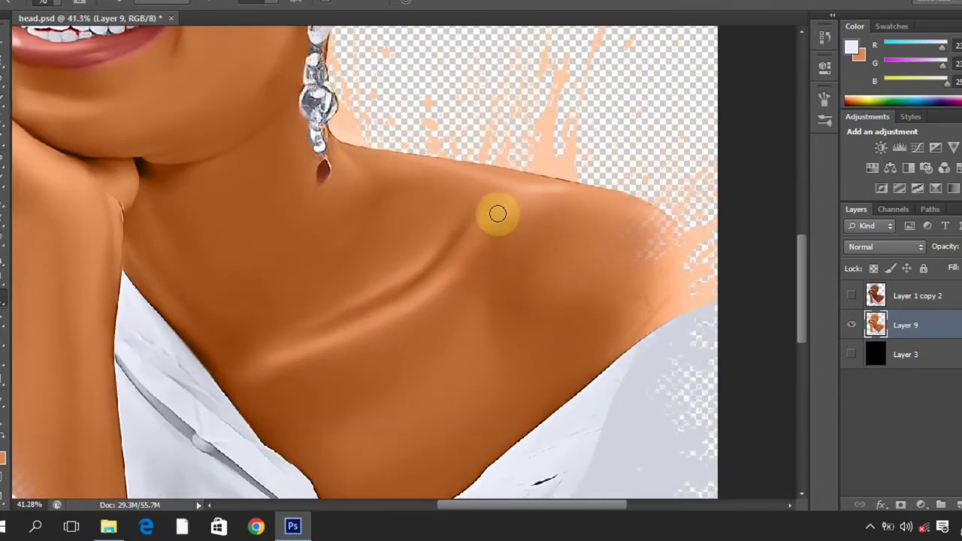
scroll(453, 268, "down", 5)
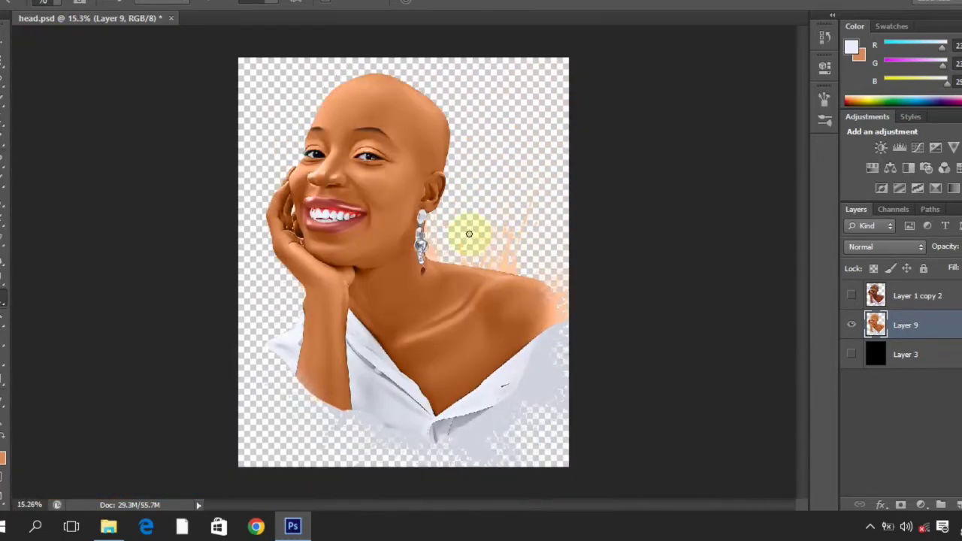
scroll(480, 244, "up", 4)
scroll(485, 269, "down", 2)
Blend the collarbone and shoulder highlights with the Smudge tool at brush size 100.
left_click(2, 279)
scroll(518, 320, "down", 2)
scroll(521, 316, "up", 2)
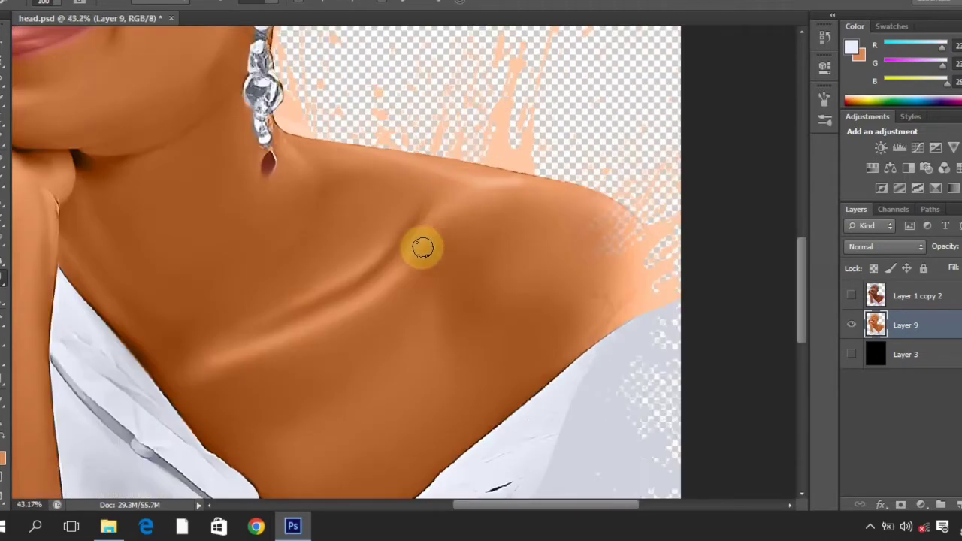
scroll(439, 229, "down", 1)
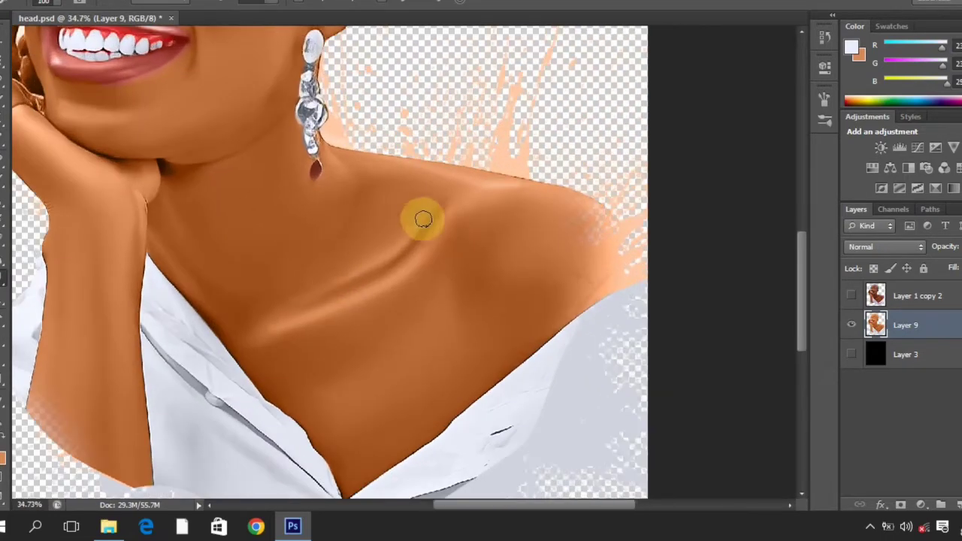
scroll(471, 203, "up", 1)
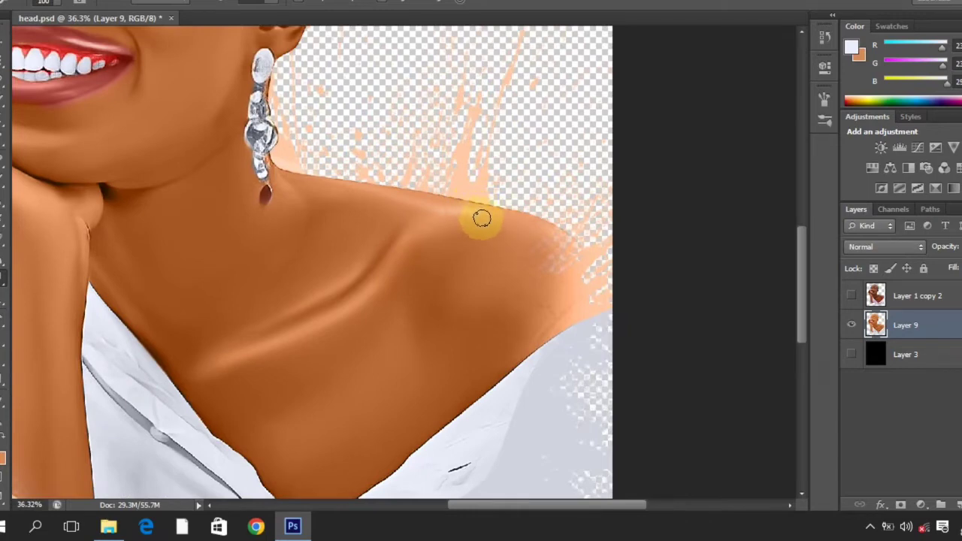
scroll(362, 173, "down", 4)
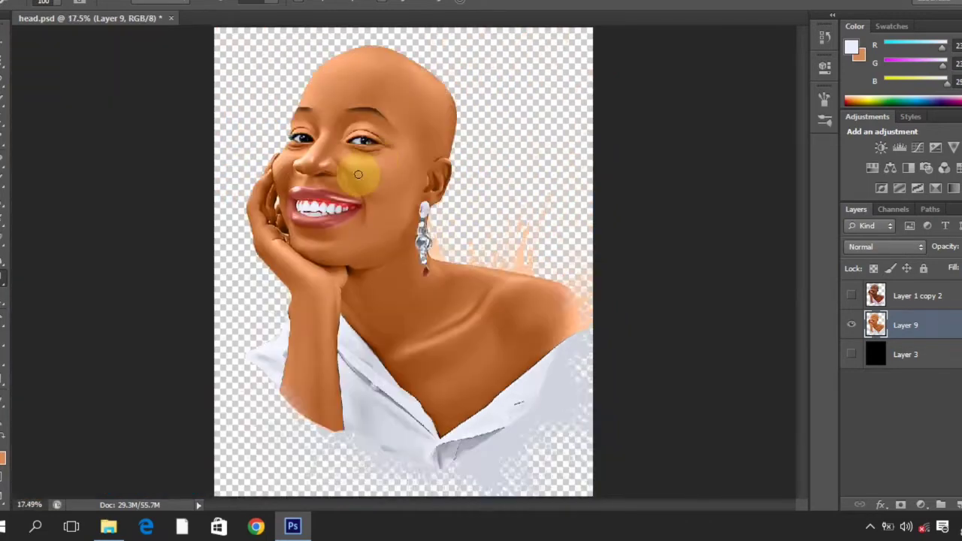
Adjust the Dodge exposure and brighten the back of the supporting hand with brush sizes 70, 90 and 175.
scroll(327, 233, "up", 2)
scroll(274, 189, "up", 2)
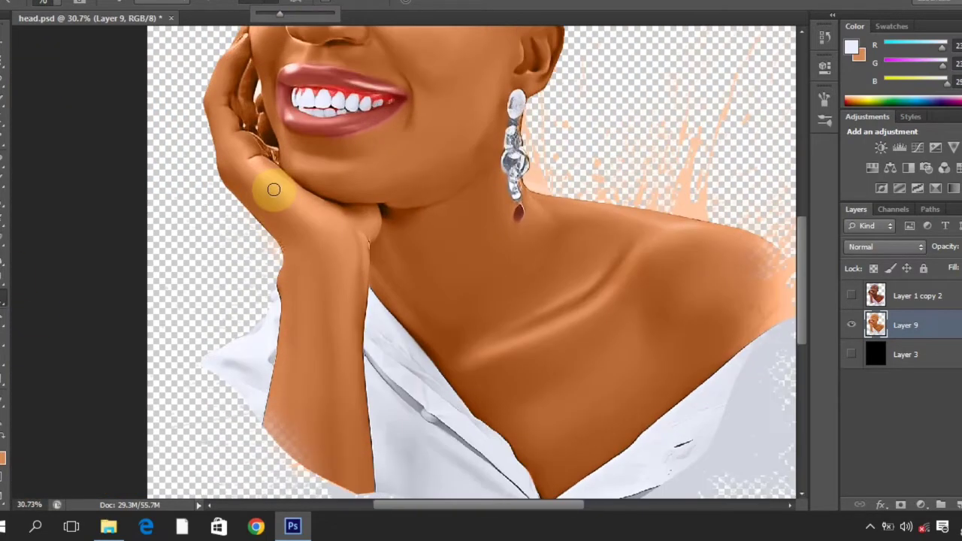
scroll(261, 167, "down", 3)
scroll(290, 247, "up", 4)
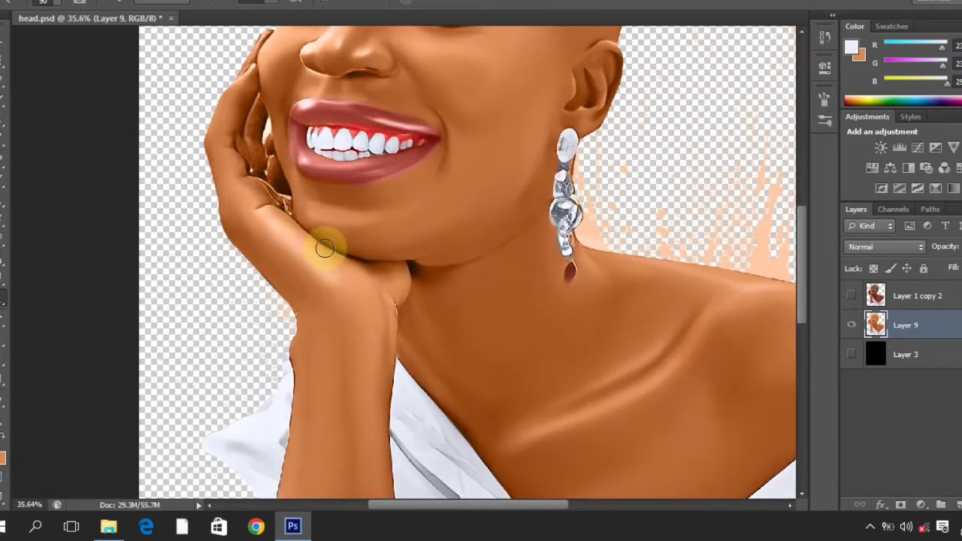
scroll(345, 258, "down", 1)
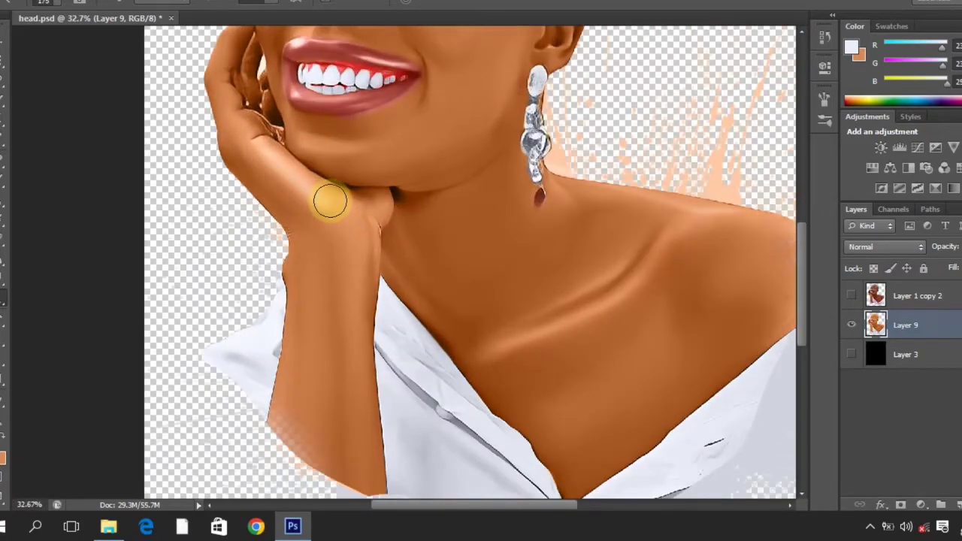
scroll(369, 205, "down", 2)
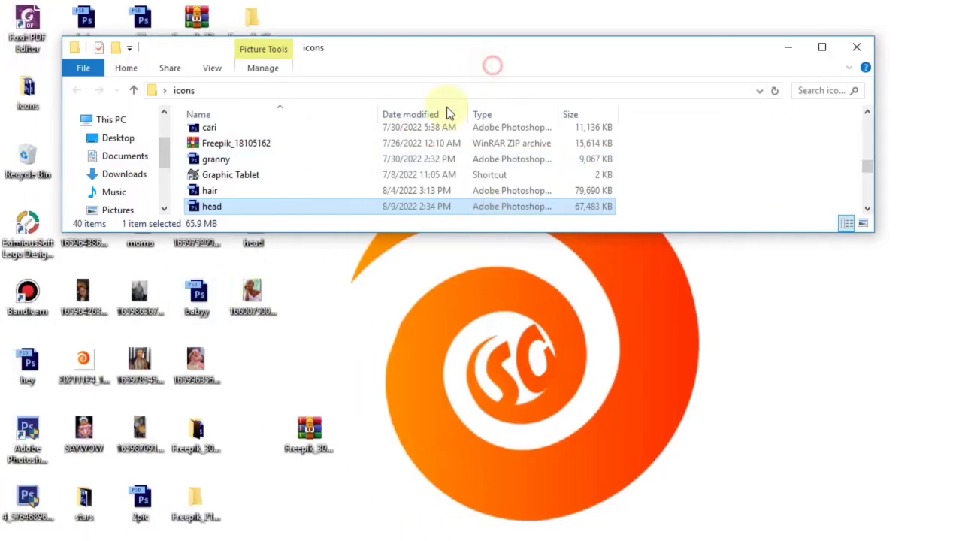
In File Explorer, sort the icons folder by date modified and copy the desktop head file into it, replacing the existing copy.
left_click(448, 114)
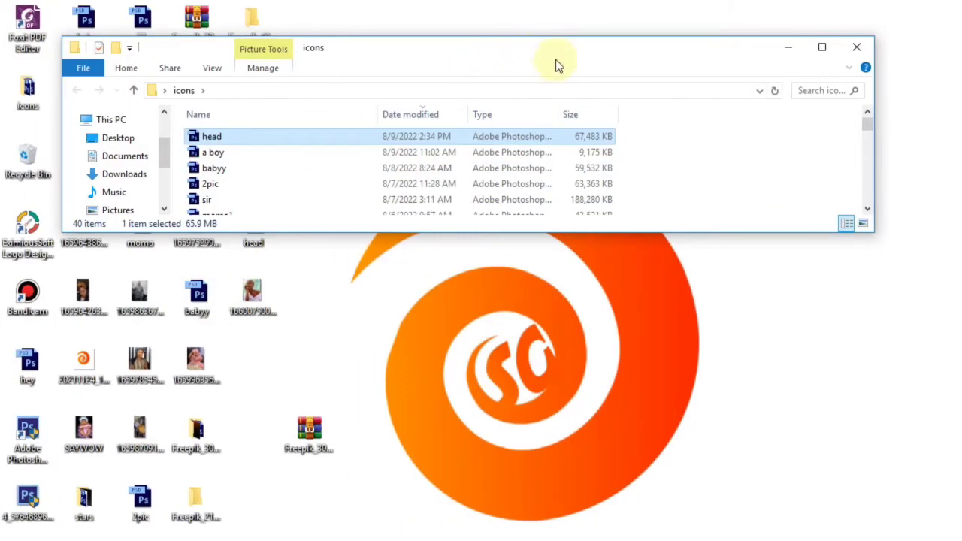
left_click_drag(555, 60, 301, 269)
left_click(256, 229)
left_click(702, 421)
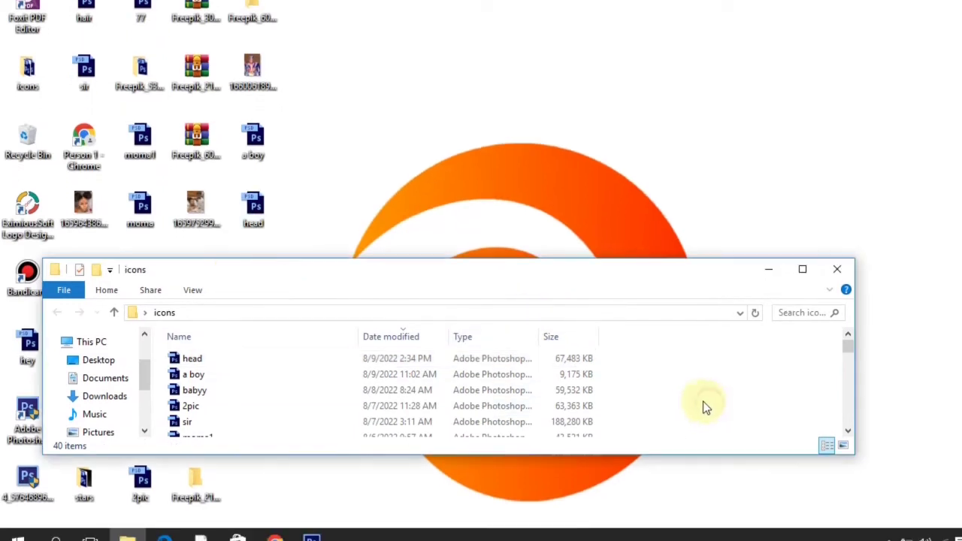
key("ctrl+v")
left_click(617, 147)
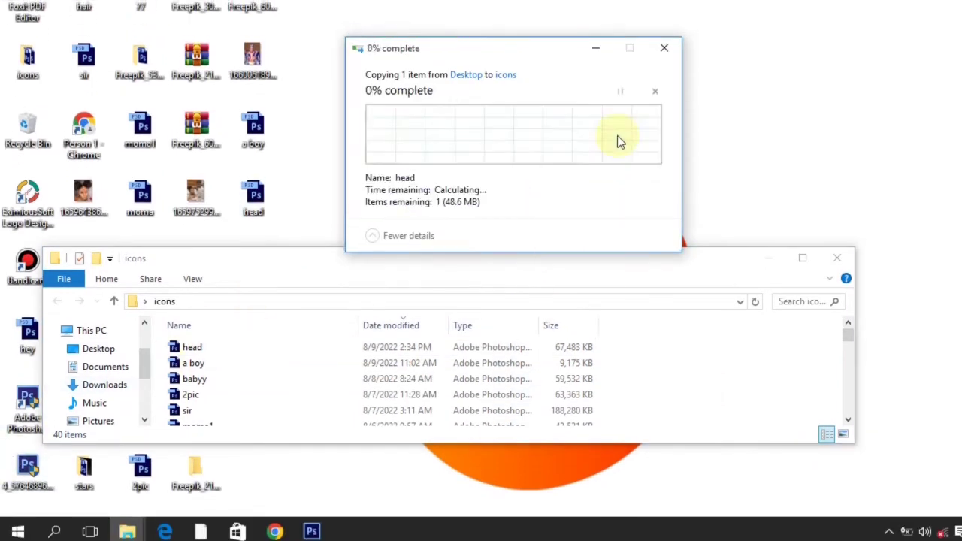
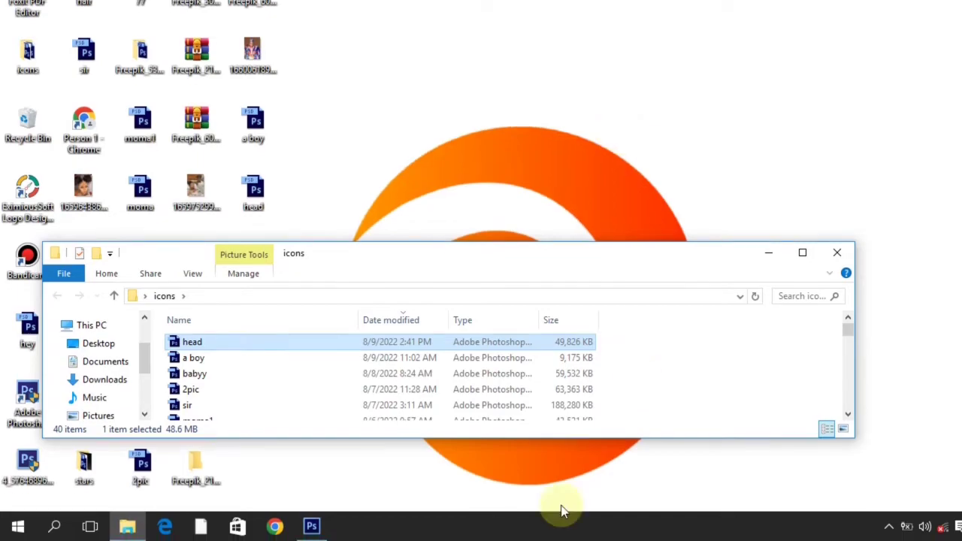
Switch back to Photoshop and dodge the highlight along the back of the hand and wrist with a size 70 brush.
left_click(311, 531)
scroll(351, 207, "up", 2)
scroll(351, 200, "up", 2)
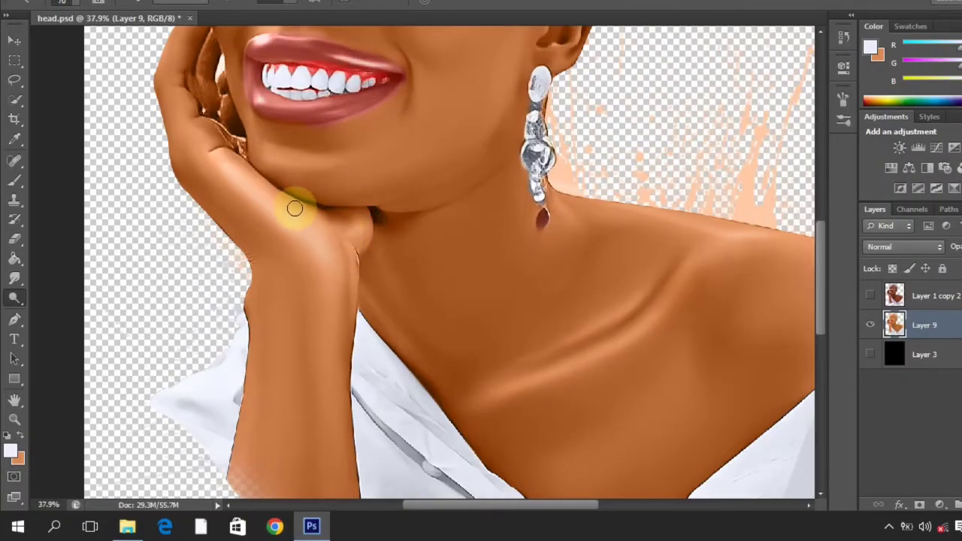
scroll(341, 221, "up", 1)
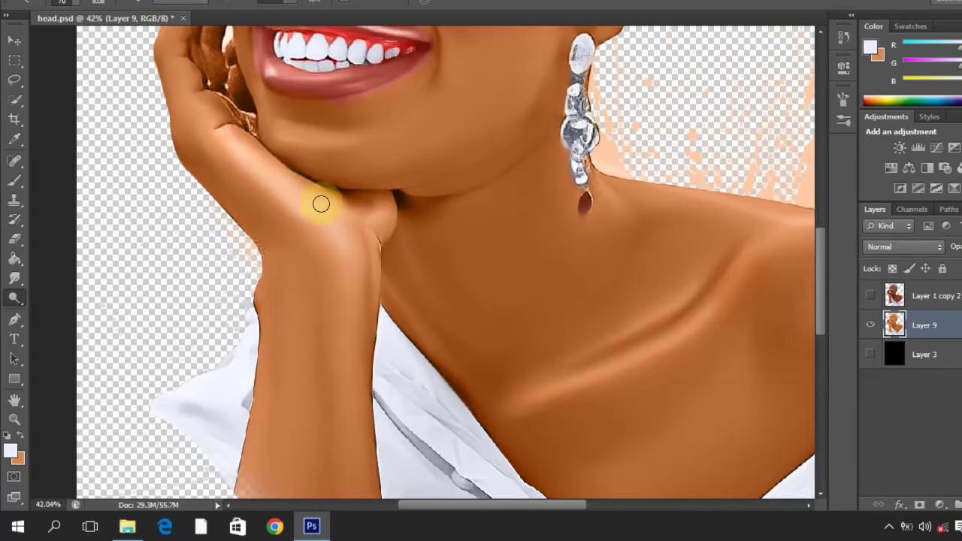
scroll(364, 218, "down", 4)
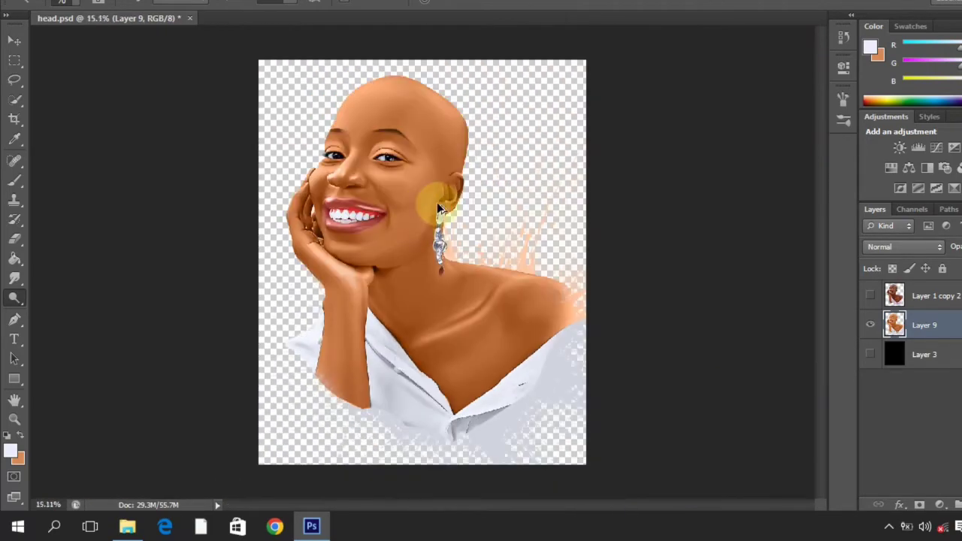
scroll(442, 213, "up", 4)
scroll(311, 315, "down", 4)
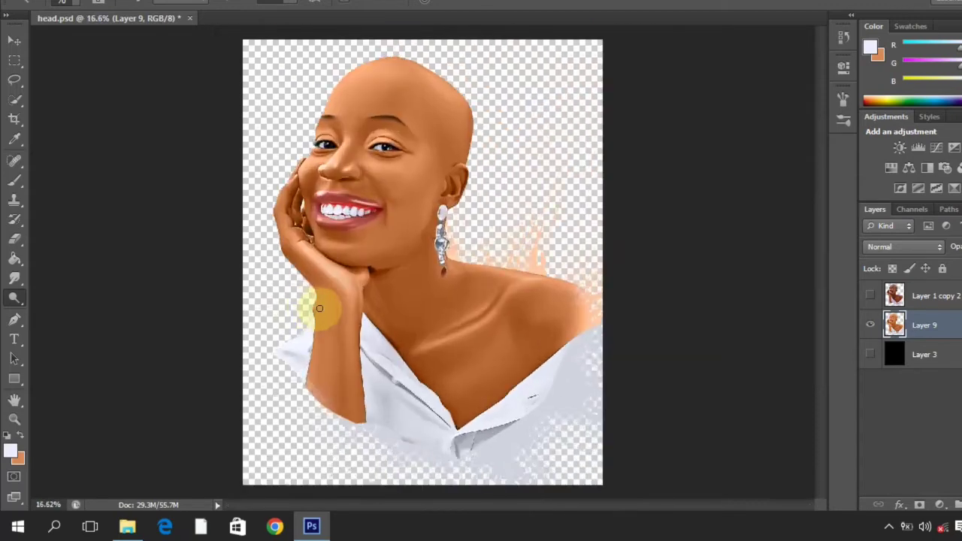
scroll(393, 113, "up", 4)
scroll(393, 122, "down", 2)
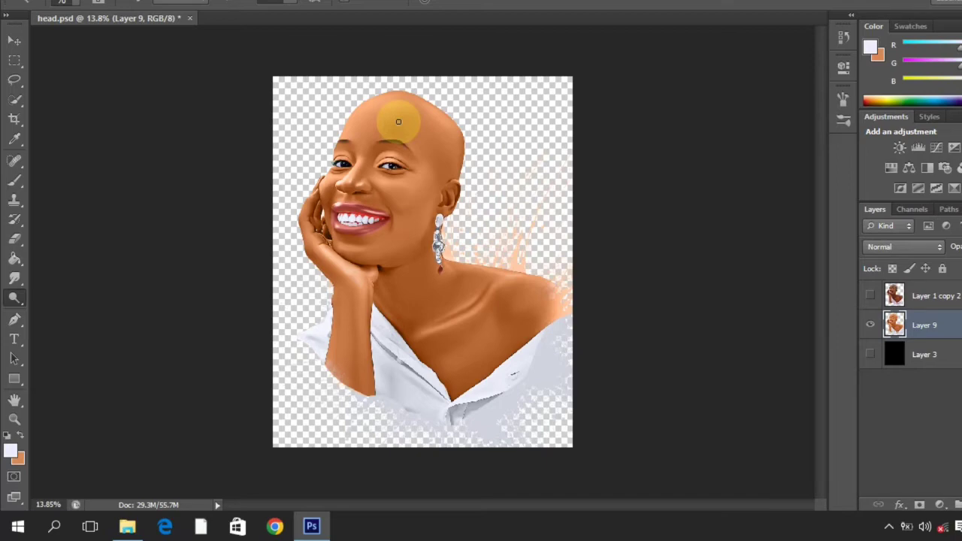
Dodge the highlights on both upper eyelids with brush sizes 45 and 15.
scroll(494, 200, "up", 6)
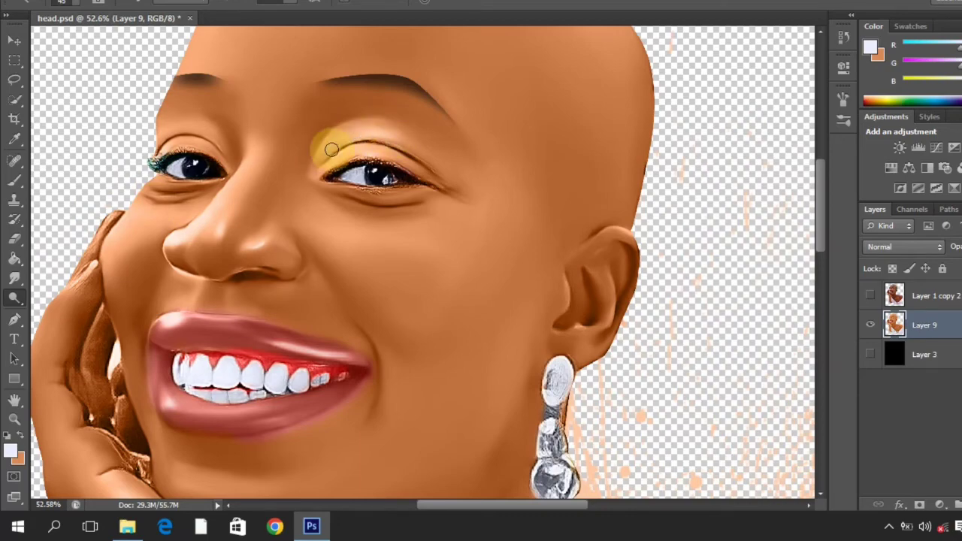
scroll(357, 135, "down", 5)
scroll(419, 118, "up", 4)
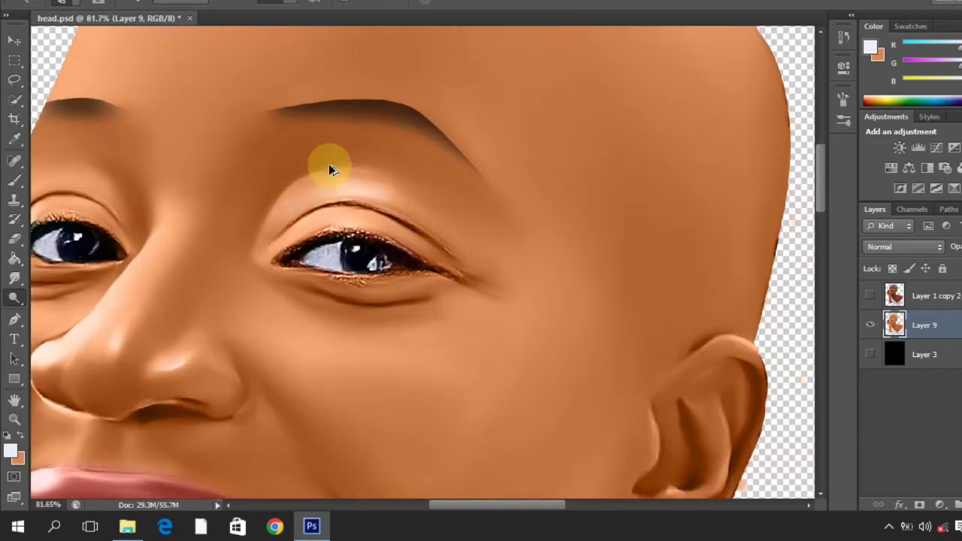
scroll(326, 161, "down", 3)
scroll(347, 130, "up", 5)
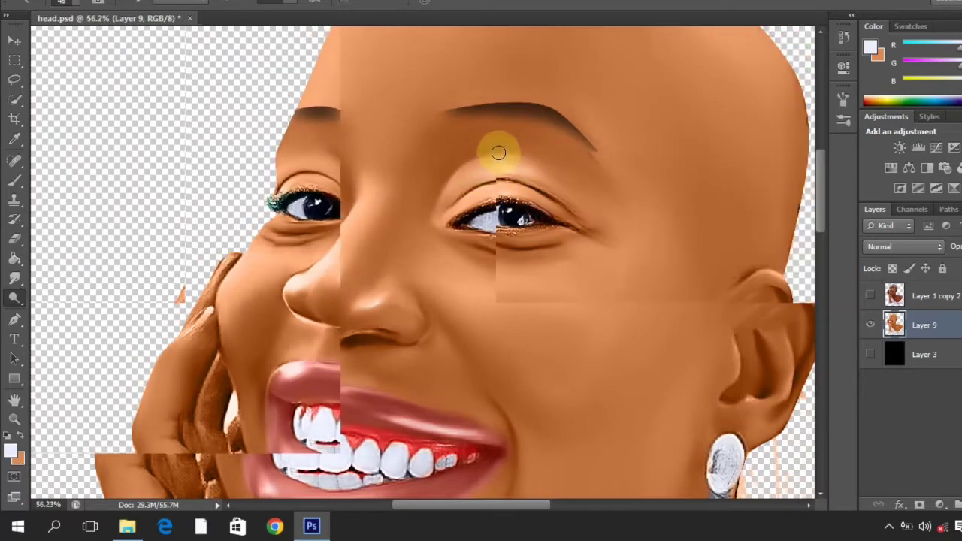
scroll(394, 150, "up", 2)
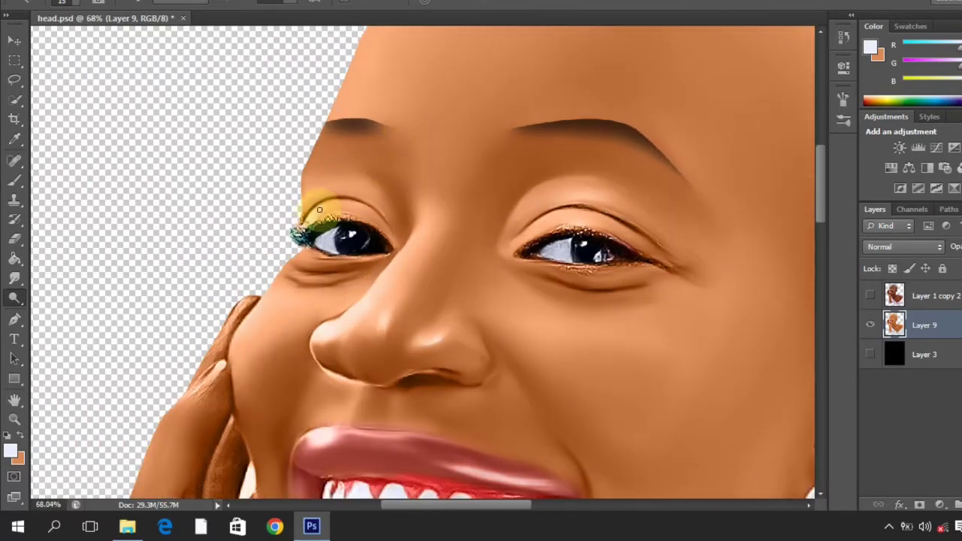
scroll(580, 215, "down", 5)
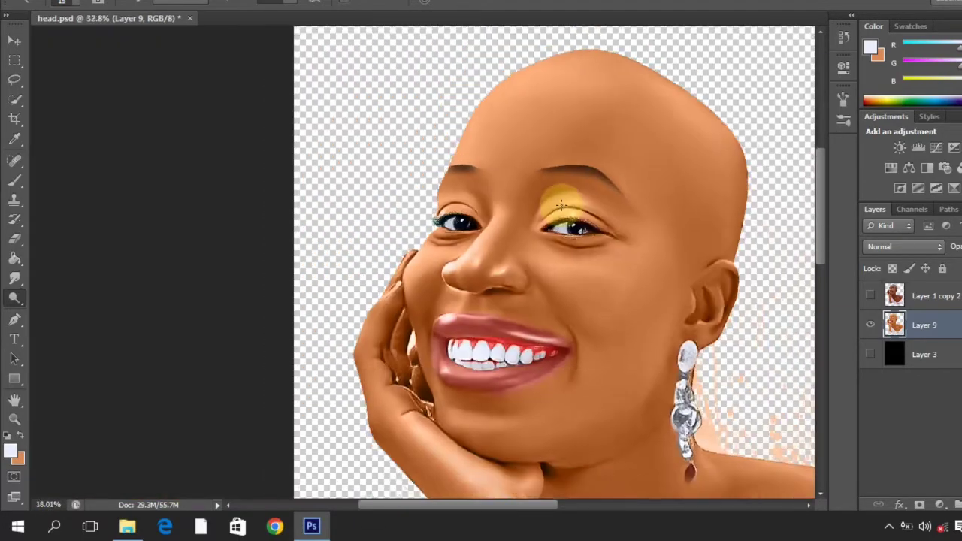
scroll(574, 180, "up", 2)
scroll(607, 208, "down", 3)
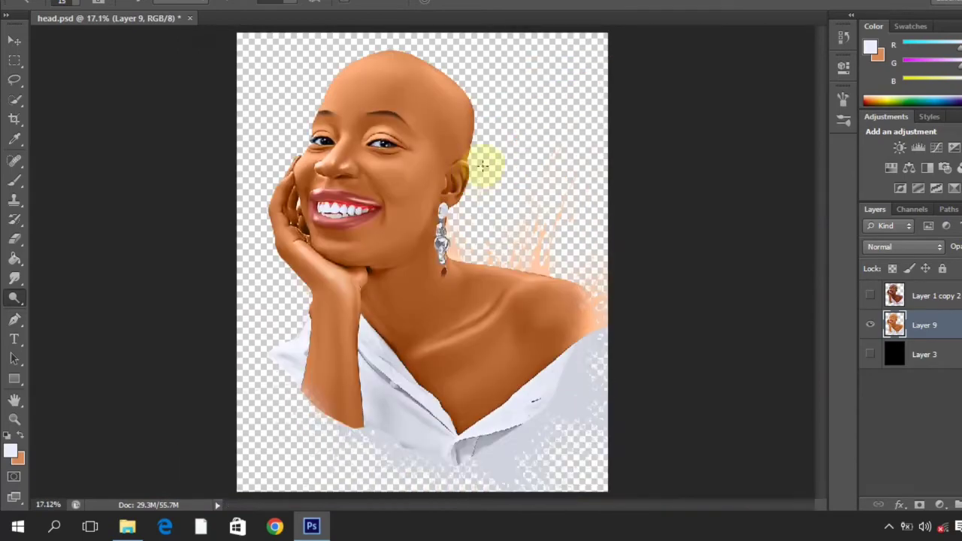
Show the black background on Layer 3 behind the portrait and save the document.
key("super")
key("super")
scroll(449, 179, "down", 1)
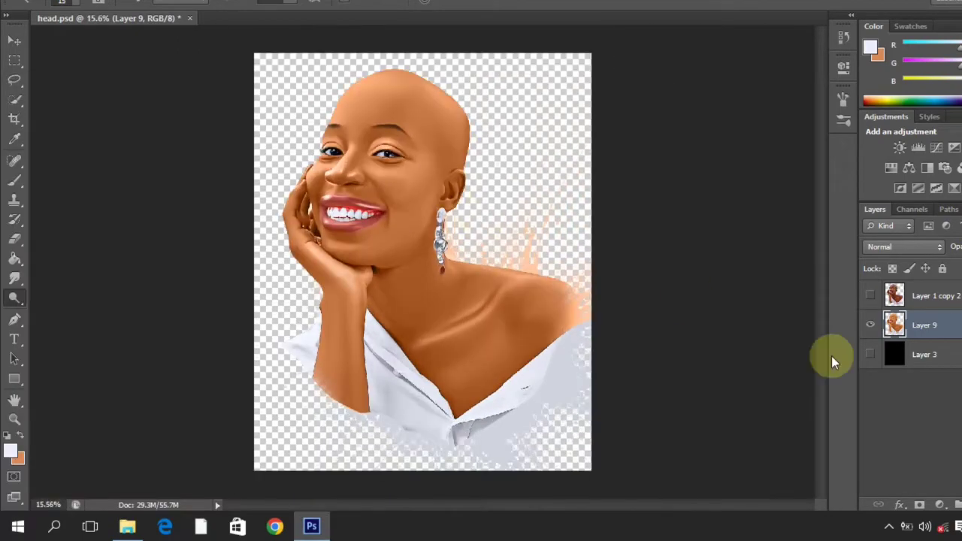
left_click(869, 355)
scroll(406, 186, "down", 5)
scroll(404, 183, "up", 3)
key("ctrl+s")
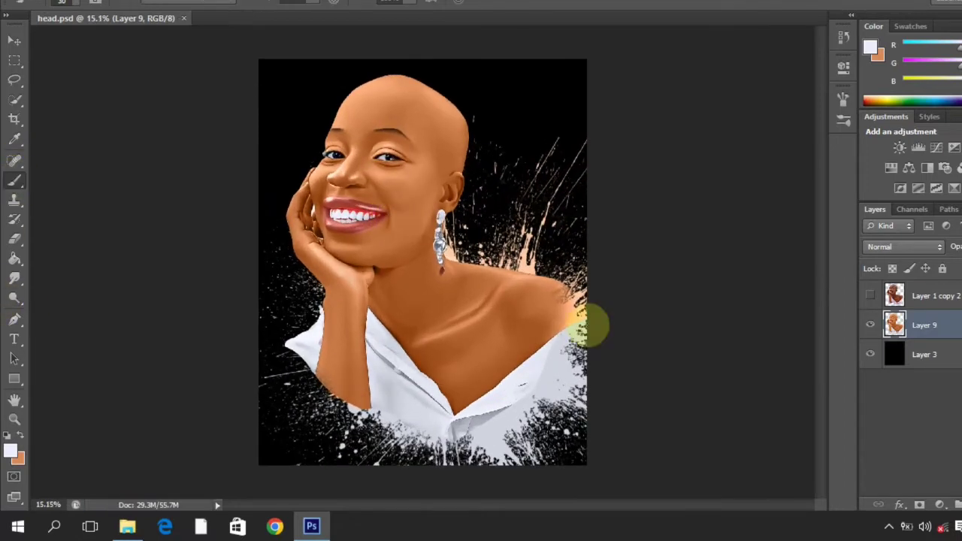
Create a new layer above Layer 9 and choose the 842 px splatter tip for the Brush tool.
key("ctrl+shift+alt+n")
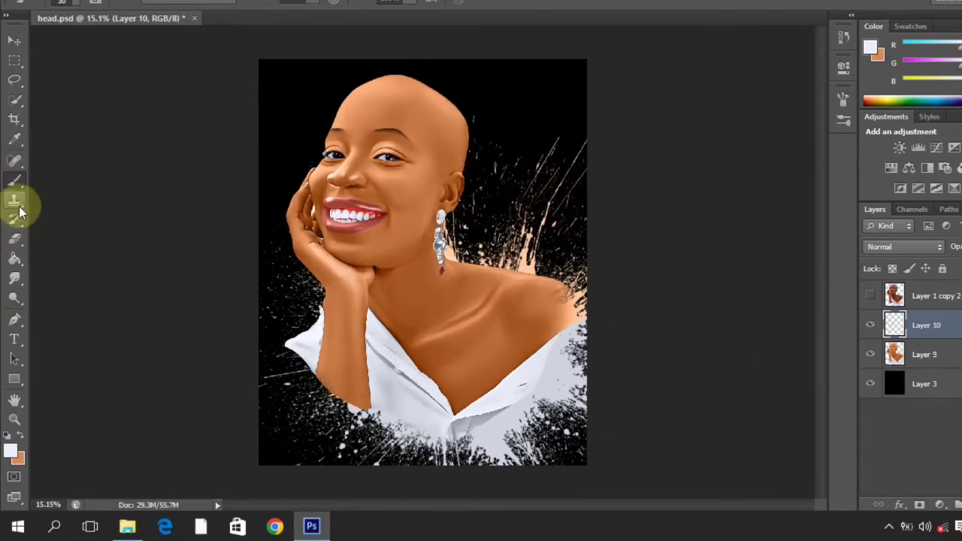
right_click(88, 130)
scroll(65, 157, "down", 5)
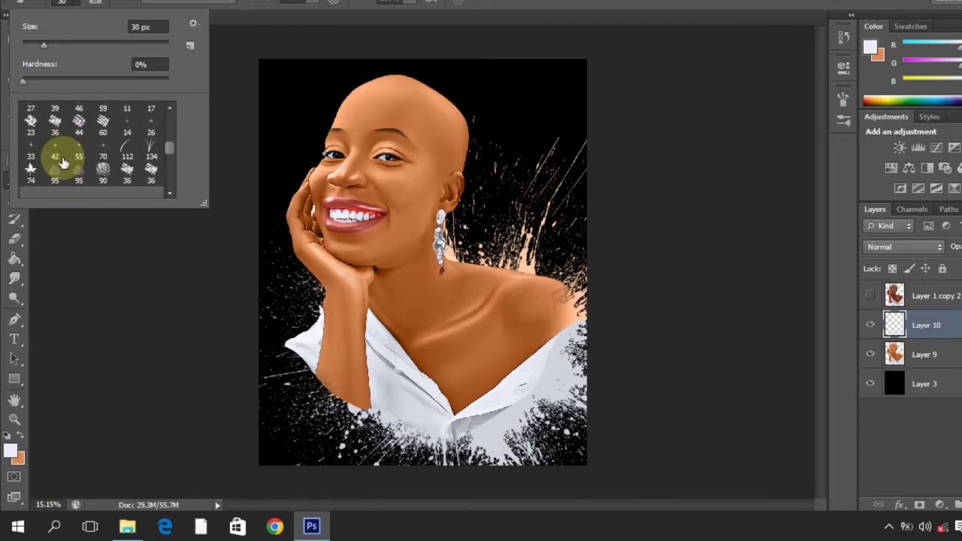
scroll(59, 164, "down", 1)
left_click(79, 3)
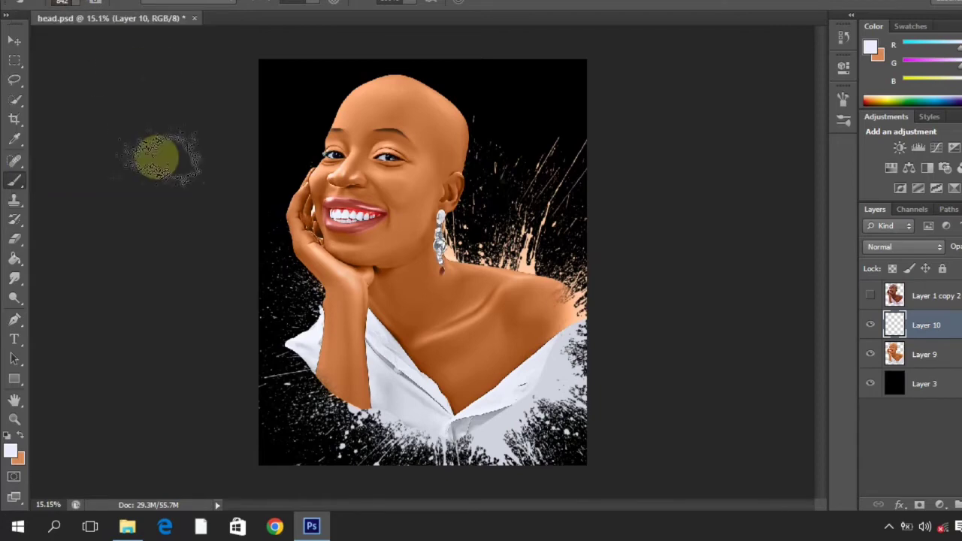
Set the splatter brush tip to a 115° angle, flip it on X and enlarge it to 1500 px.
scroll(506, 173, "up", 5)
left_click(91, 3)
left_click_drag(813, 284, 778, 258)
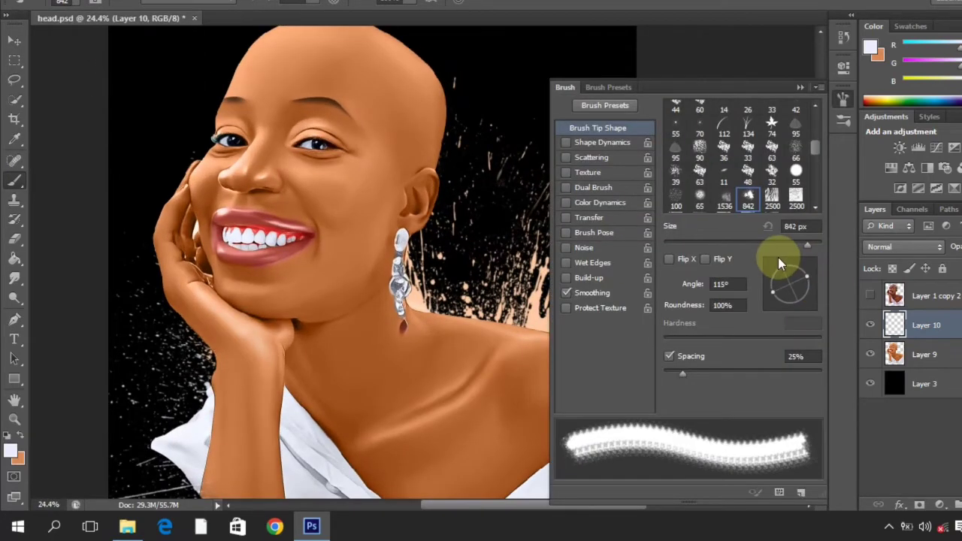
left_click(668, 259)
key("bracketright")
key("bracketright")
key("bracketright")
key("bracketright")
key("bracketright")
key("bracketright")
key("bracketright")
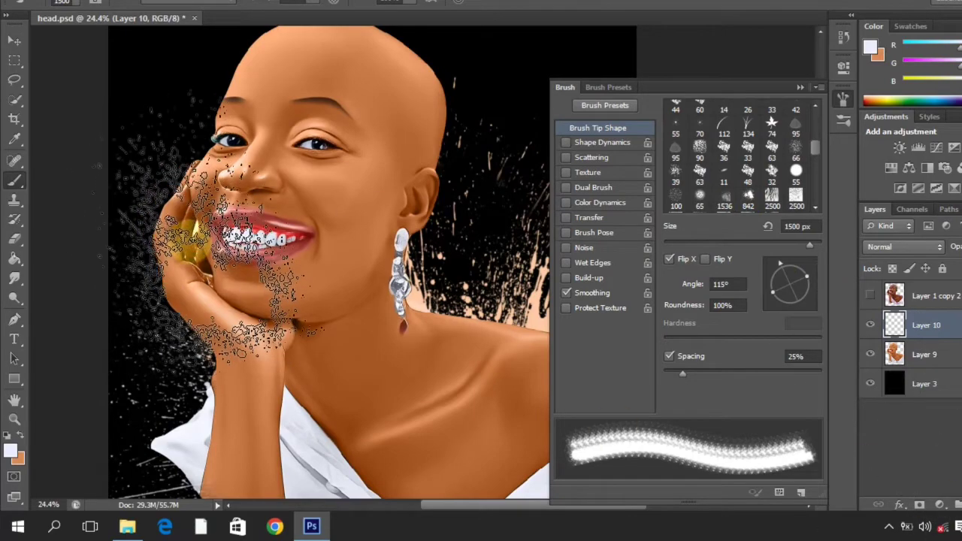
Move the new layer beneath Layer 9, sample an orange skin tone and stamp a splatter behind the supporting hand.
key("ctrl+bracketleft")
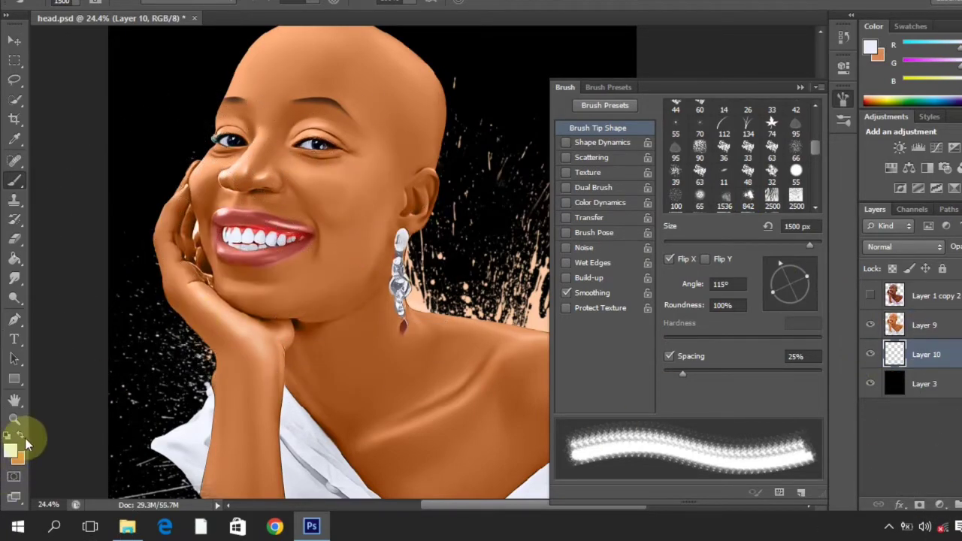
left_click(169, 242, "alt")
left_click(188, 244)
scroll(301, 203, "down", 6)
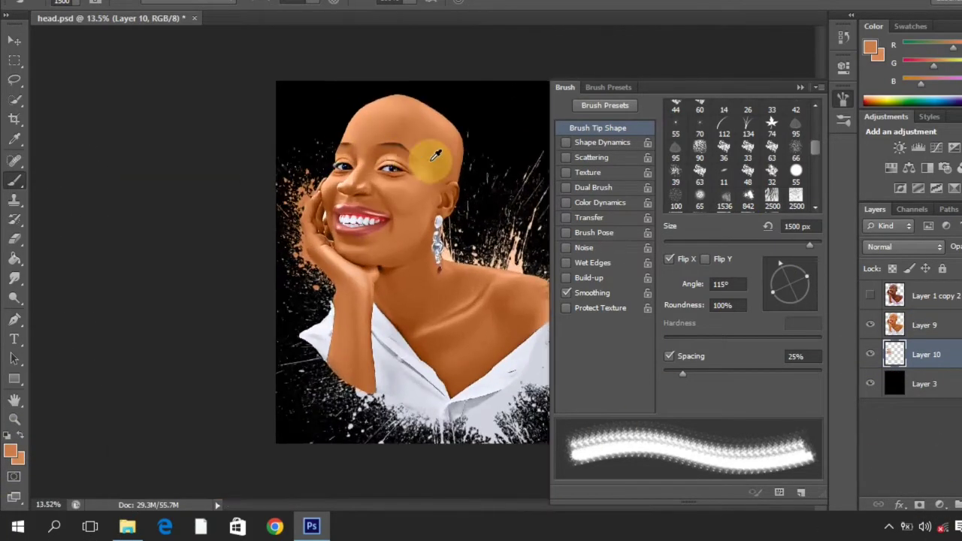
Undo the last stamp, set the splatter tip to 134° and 1571 px, and stamp it behind the hand and wrist.
scroll(436, 155, "up", 4)
left_click_drag(772, 261, 772, 267)
key("ctrl+z")
left_click(319, 307)
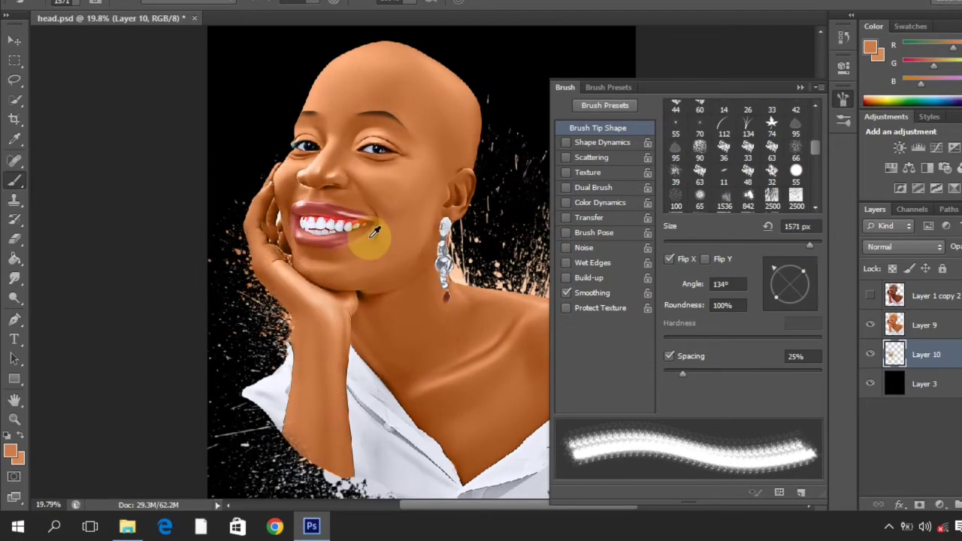
left_click(299, 303)
scroll(388, 212, "down", 6)
scroll(417, 156, "up", 6)
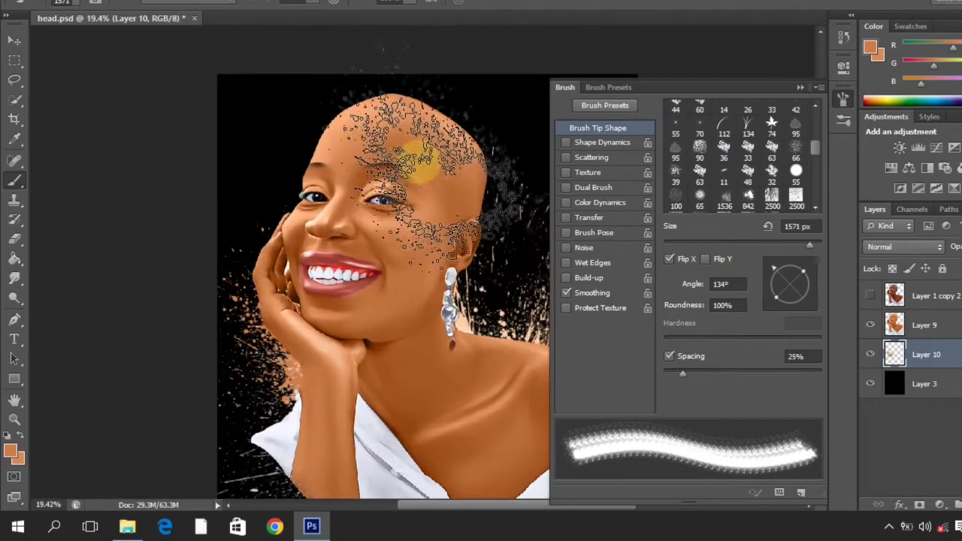
Rotate the splatter tip to 150° and stamp it beside the supporting hand, undoing one misplaced stamp.
mouse_move(774, 268)
left_mouse_down()
mouse_move(796, 262)
mouse_move(767, 272)
left_mouse_up()
left_click(305, 248)
key("ctrl+z")
left_click(281, 302)
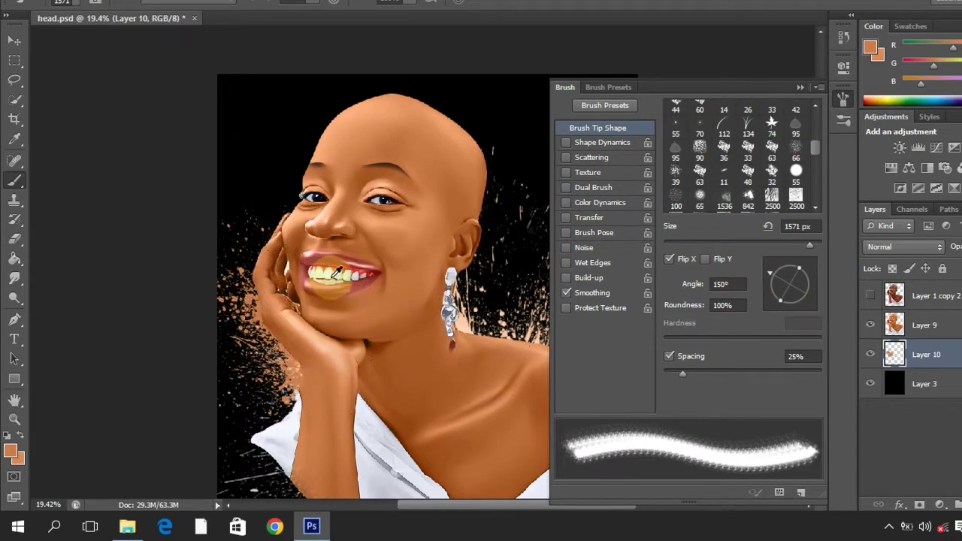
scroll(336, 272, "down", 3)
scroll(435, 183, "up", 3)
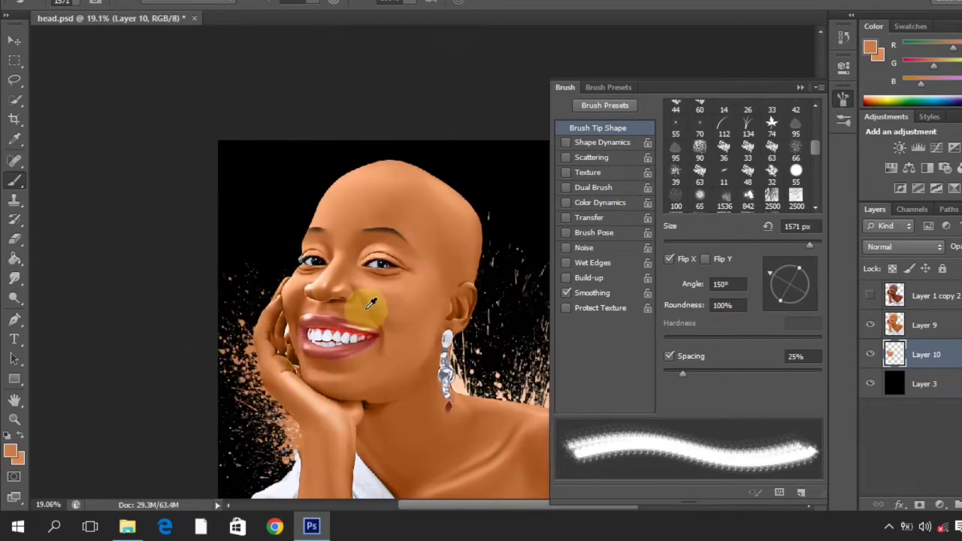
Stamp another orange splatter behind the fingers and wrist with the tip angle kept at 150°.
scroll(371, 302, "down", 3)
scroll(410, 155, "up", 3)
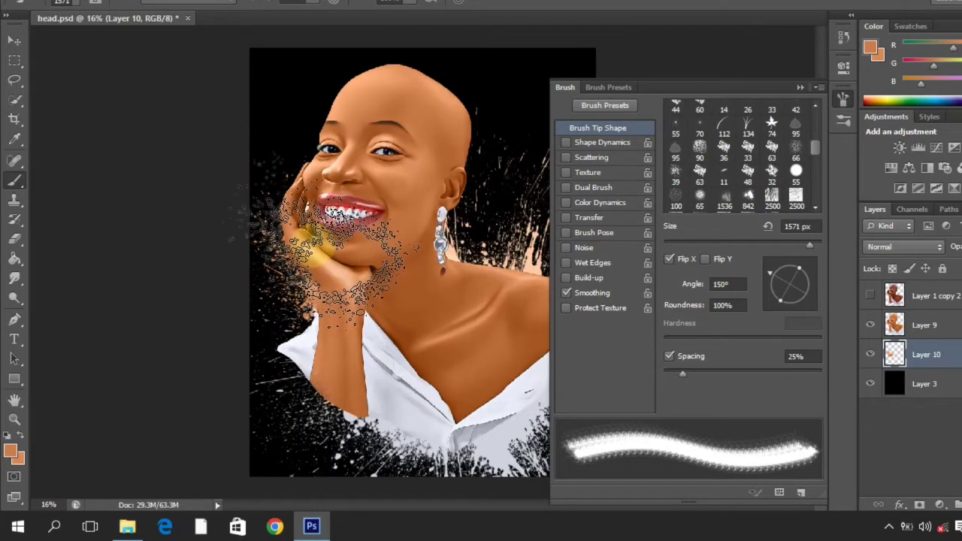
scroll(319, 233, "down", 2)
scroll(374, 105, "up", 5)
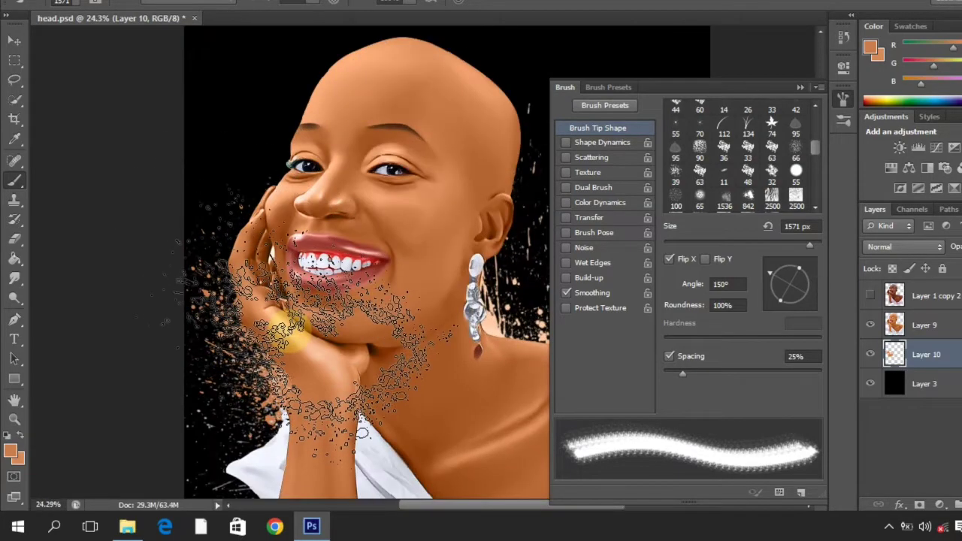
left_click(283, 332)
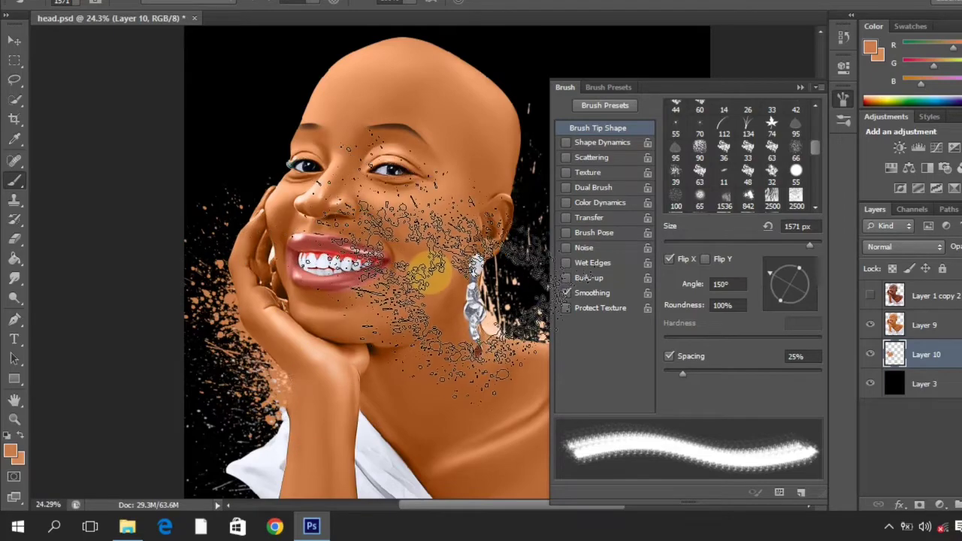
Rotate the splatter tip to 102° and stamp orange splatters behind the fingers and beside the cheek.
scroll(386, 221, "down", 4)
scroll(393, 215, "up", 3)
left_click(774, 272)
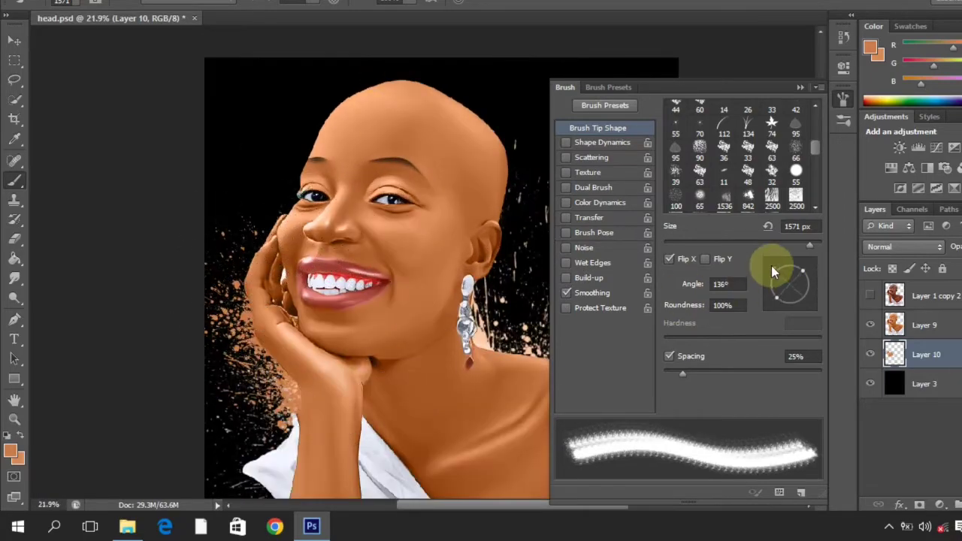
mouse_move(774, 272)
left_mouse_down()
mouse_move(816, 279)
mouse_move(764, 275)
left_mouse_up()
left_click(283, 269)
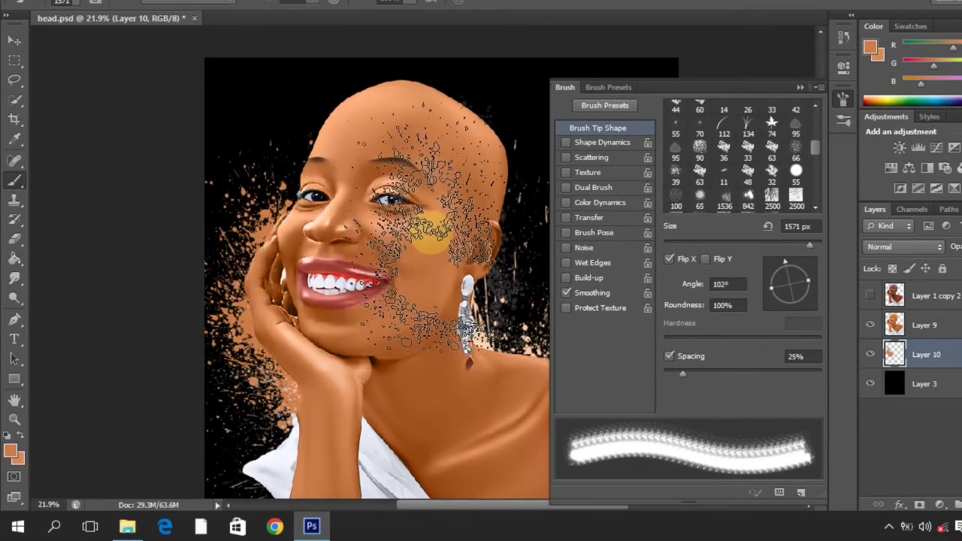
left_click(282, 247)
scroll(431, 240, "down", 3)
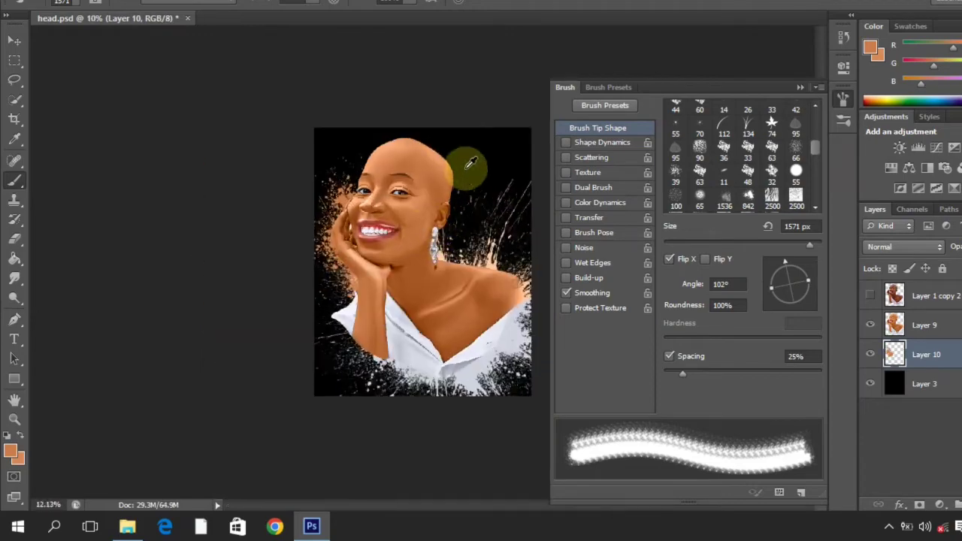
Stamp more orange splatters beside the face with the tip rotated to 88° and 66°.
scroll(468, 160, "up", 1)
left_click(788, 262)
left_click(320, 154)
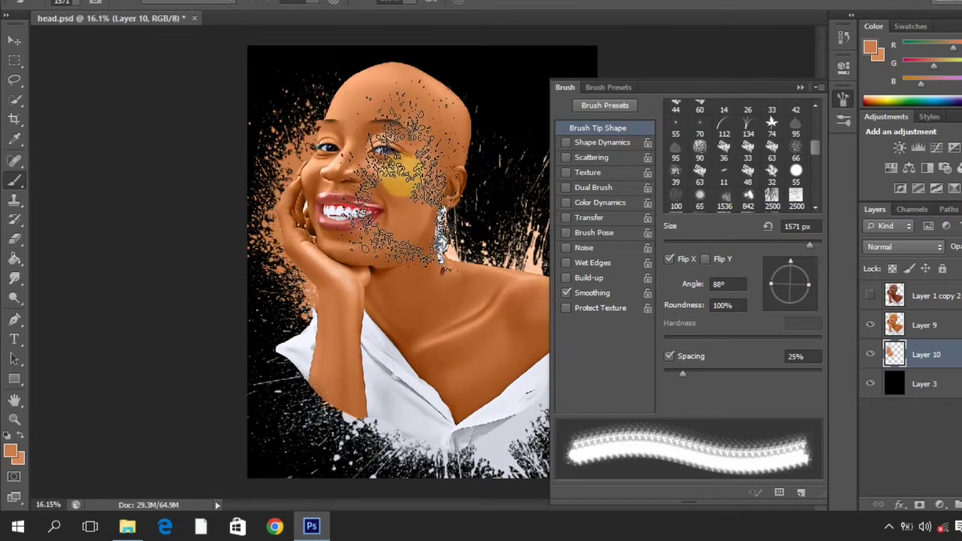
scroll(440, 108, "down", 2)
scroll(440, 107, "up", 3)
left_click_drag(796, 259, 801, 260)
left_click(300, 260)
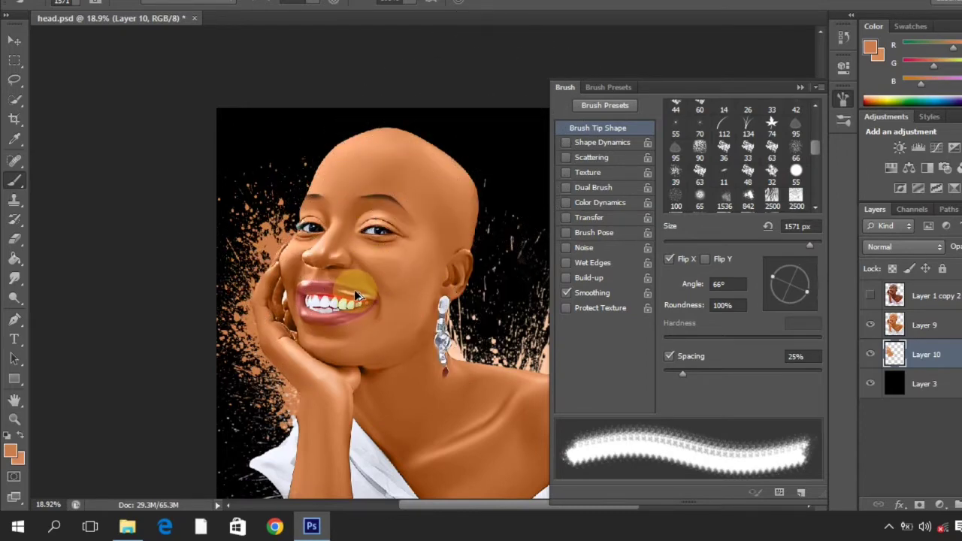
Try further splatter stamps behind the hand and cheek with the tip rotated to 151° and 71°.
left_click(774, 270)
left_click(376, 338)
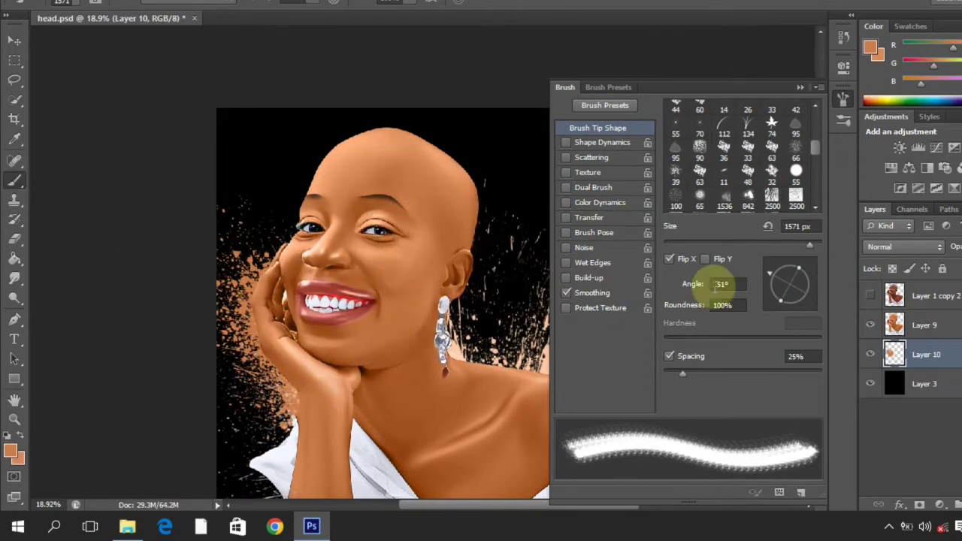
left_click(783, 270)
left_click(788, 264)
left_click(299, 255)
left_click(794, 259)
left_click(502, 283)
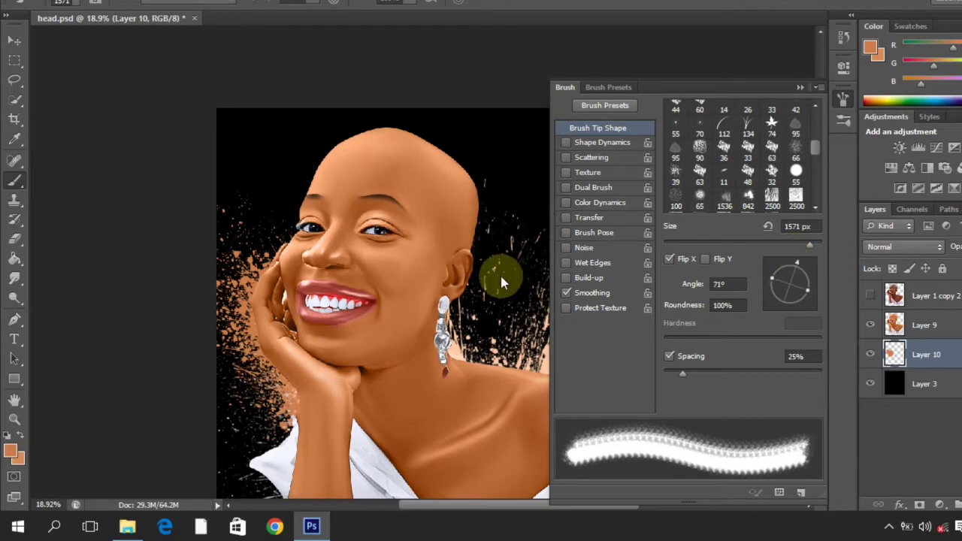
scroll(348, 234, "down", 7)
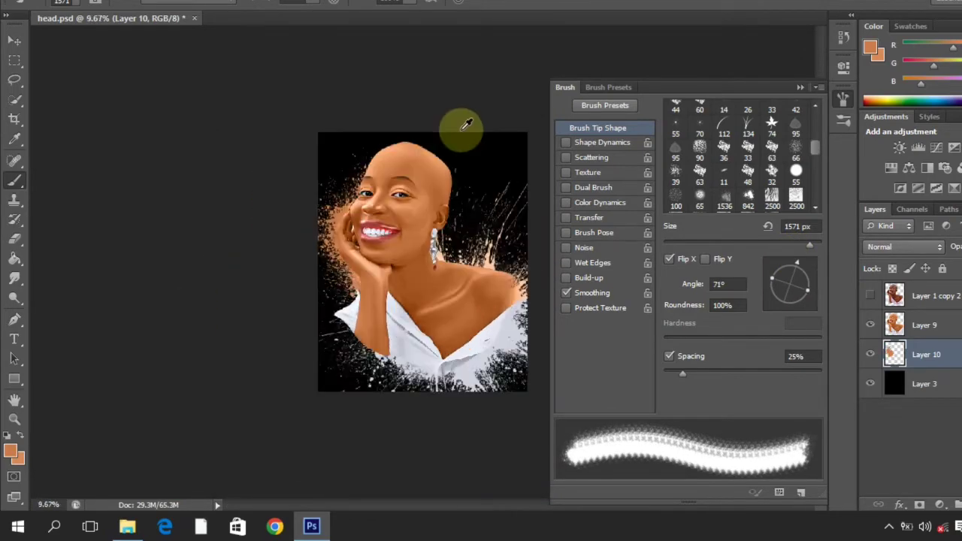
Undo the last stamp, rotate the splatter tip to 143° and stamp it behind the supporting hand.
scroll(463, 128, "up", 8)
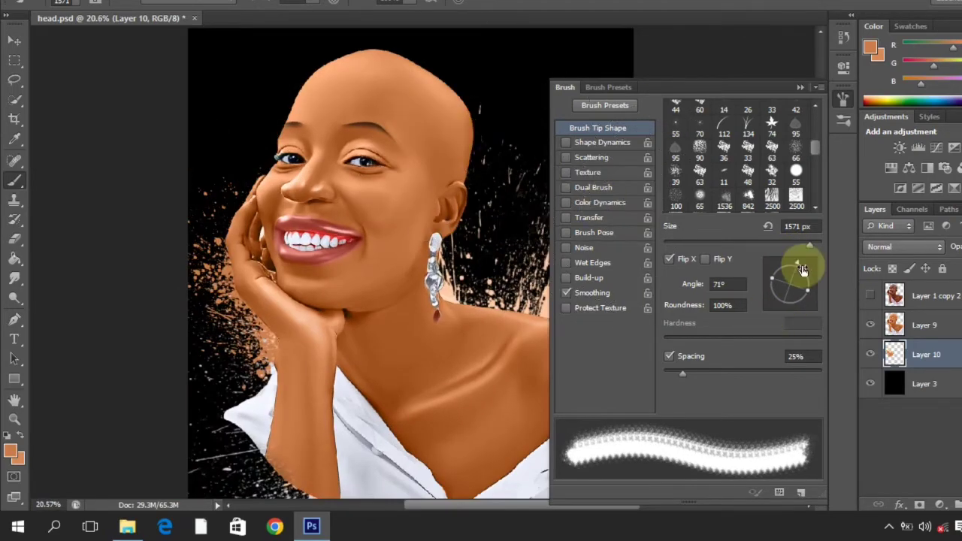
left_click_drag(801, 266, 772, 271)
key("ctrl+z")
left_click(263, 272)
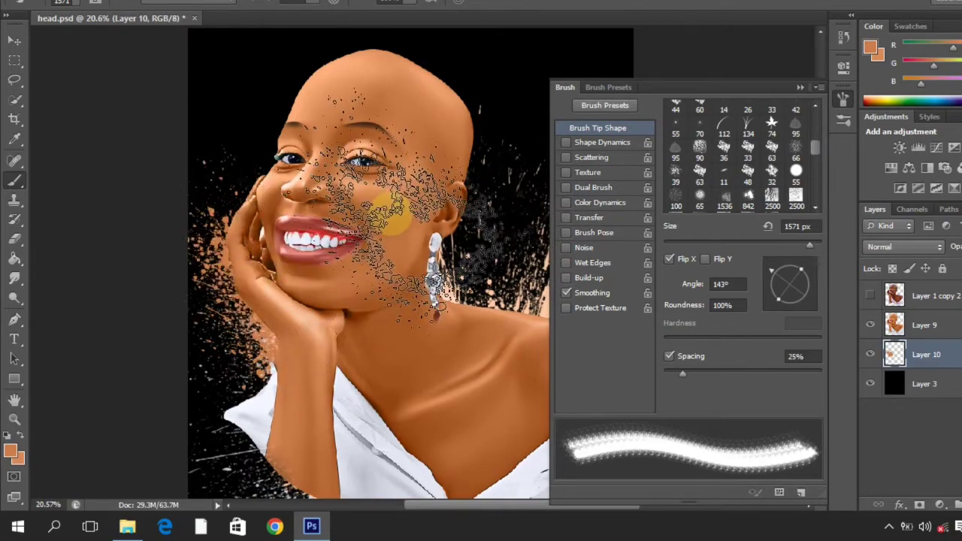
Rotate the splatter tip to 67° and stamp orange splatter beside the eye and forehead.
left_click_drag(767, 269, 797, 265)
scroll(378, 197, "down", 1)
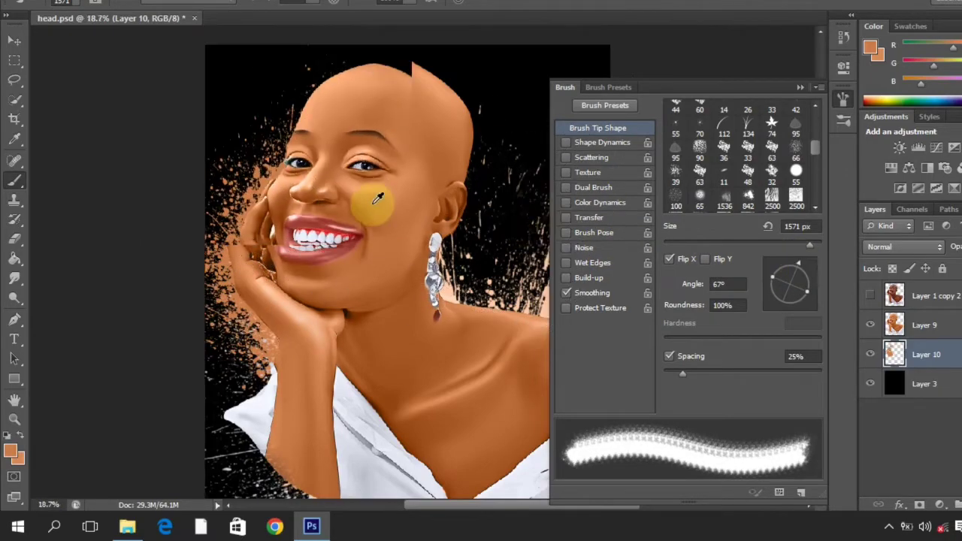
scroll(377, 198, "down", 1)
scroll(440, 85, "up", 2)
Rotate the splatter tip to 88° and extend the orange splatter up beside the forehead.
left_click_drag(799, 281, 789, 266)
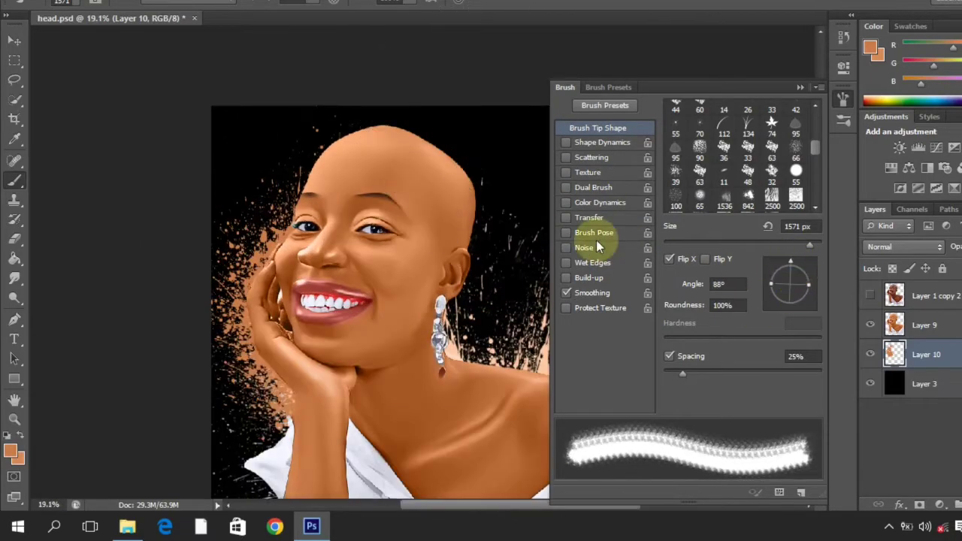
scroll(451, 189, "down", 2)
scroll(446, 172, "up", 3)
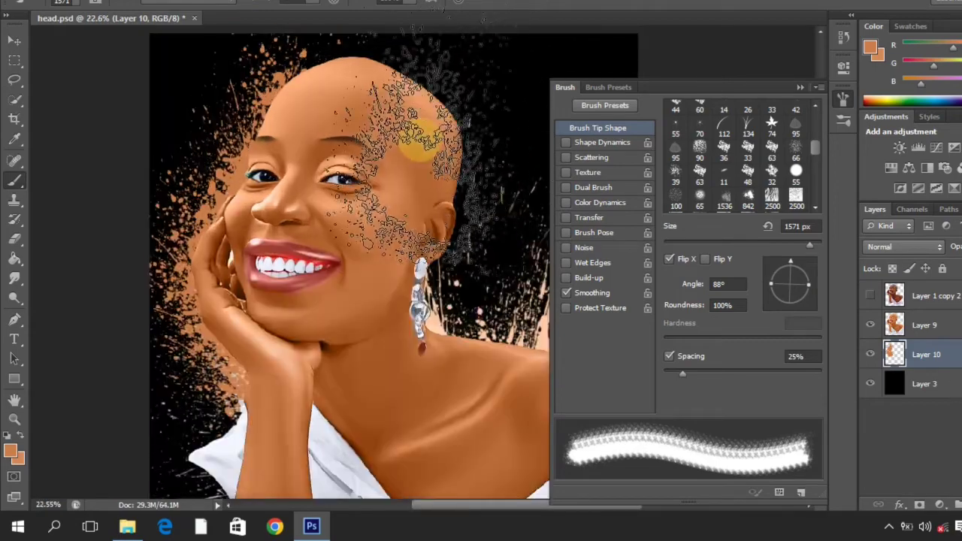
Rotate the splatter tip to 108° and stamp orange splatter behind the top of the forehead.
scroll(419, 139, "down", 2)
left_click_drag(791, 261, 784, 257)
scroll(356, 175, "up", 2)
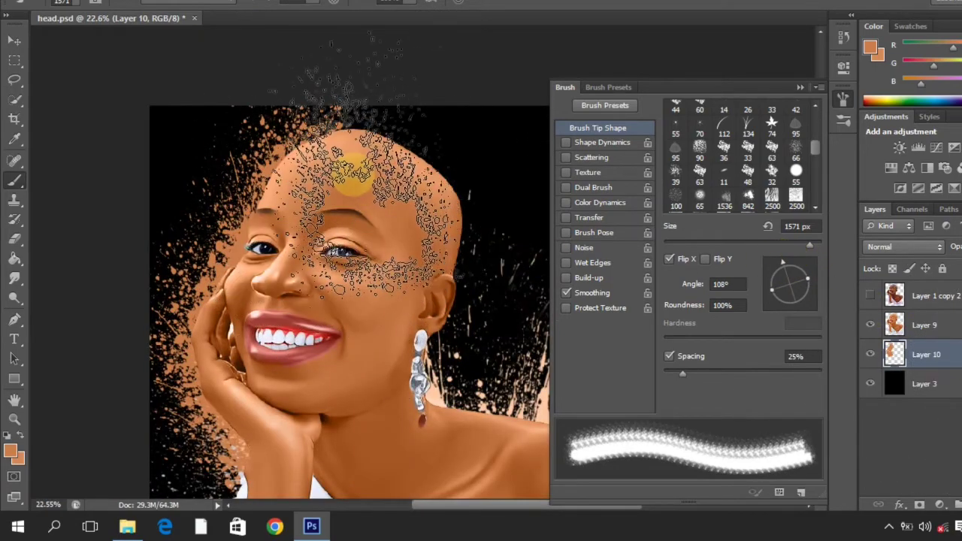
Turn off the tip's horizontal flip, rotate the splatter tip to 70° and stamp orange splatter behind the crown of the head.
left_click(668, 259)
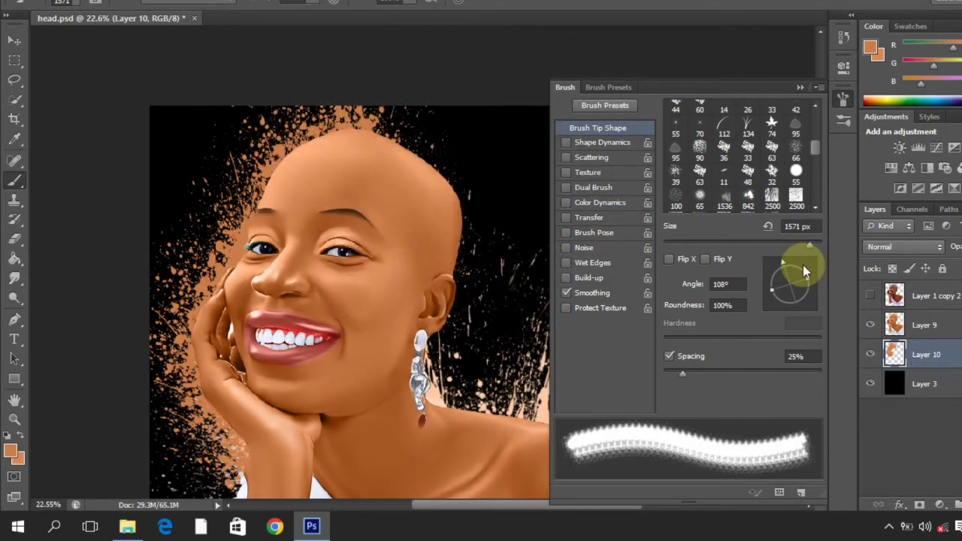
left_click_drag(803, 265, 802, 302)
scroll(477, 209, "down", 2)
scroll(498, 193, "up", 2)
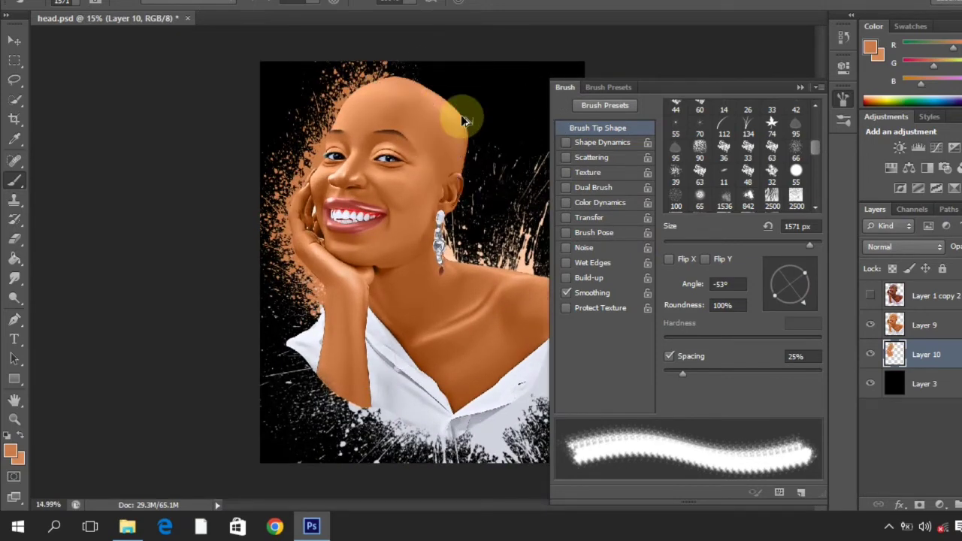
scroll(467, 118, "down", 1)
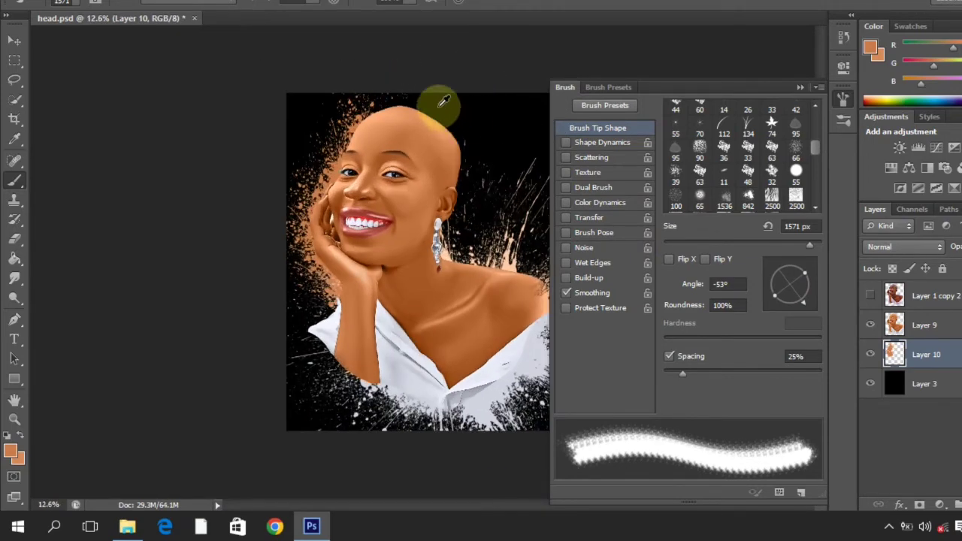
scroll(451, 104, "up", 2)
scroll(458, 105, "up", 3)
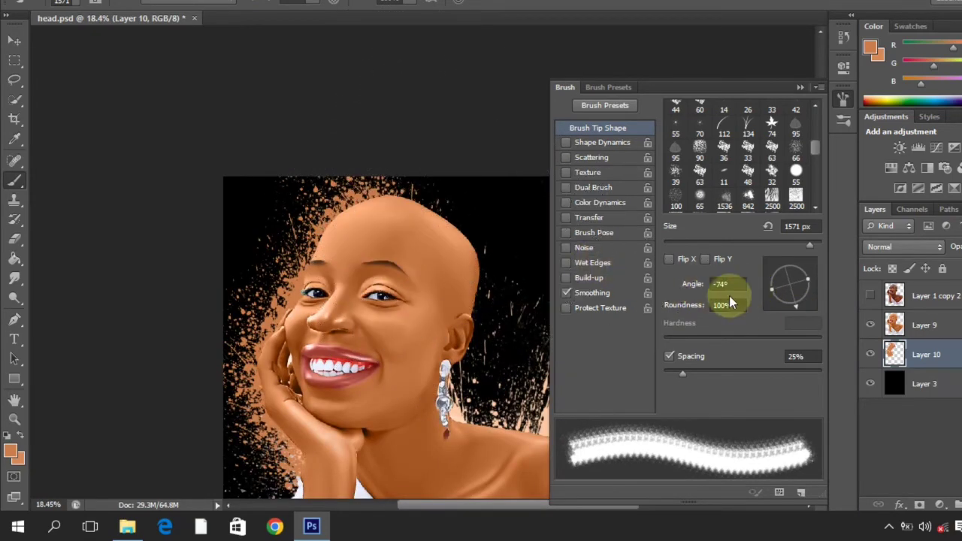
left_click_drag(802, 305, 796, 264)
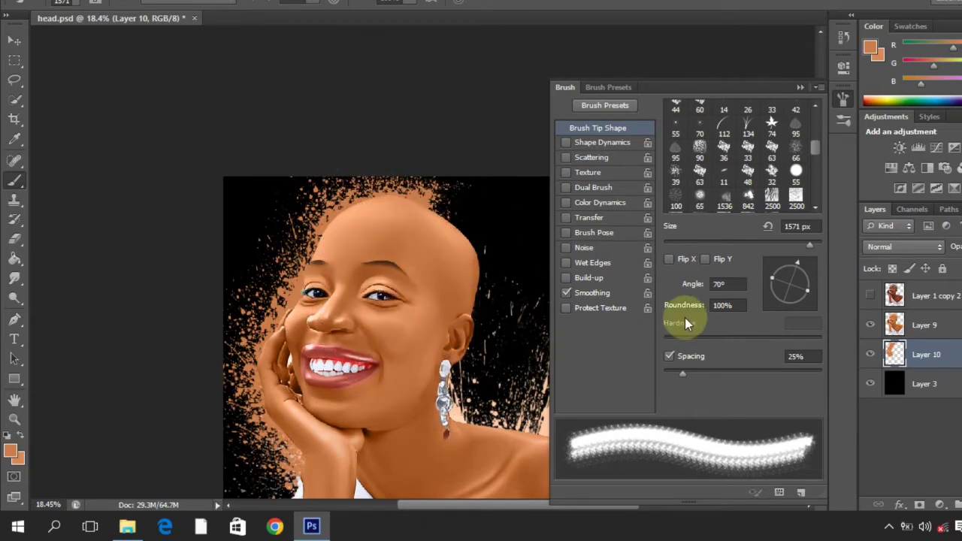
Rotate the splatter tip to -121° and stamp orange splatter behind the back of the head, undoing the surplus stamp.
left_click(670, 259)
mouse_move(797, 263)
left_mouse_down()
mouse_move(796, 306)
mouse_move(788, 317)
mouse_move(775, 308)
left_mouse_up()
left_click(668, 259)
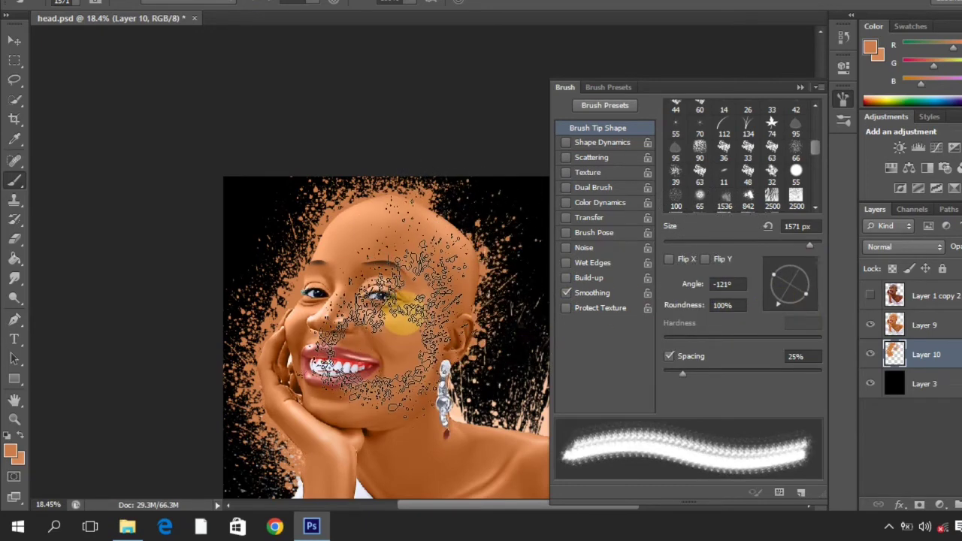
key("ctrl+z")
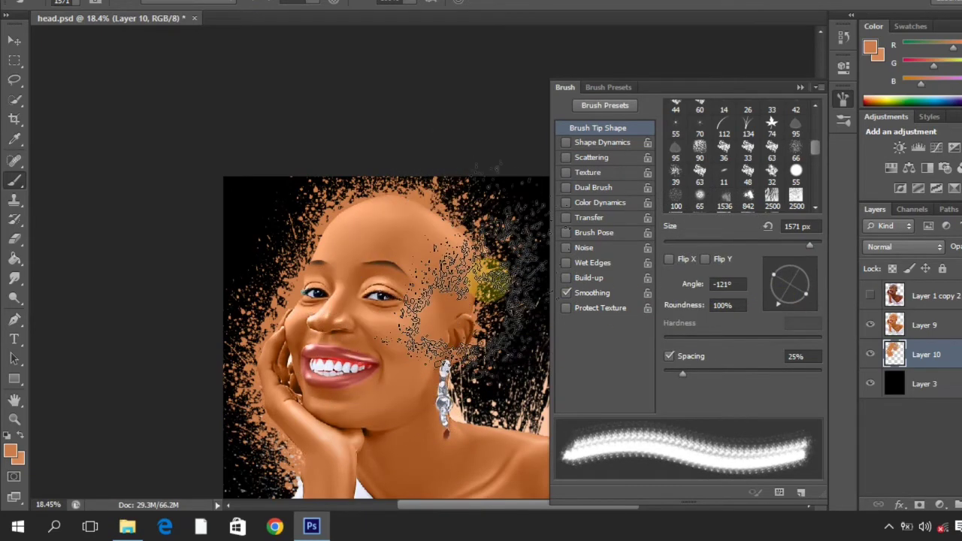
scroll(487, 251, "down", 10)
scroll(484, 203, "up", 11)
scroll(502, 105, "up", 1)
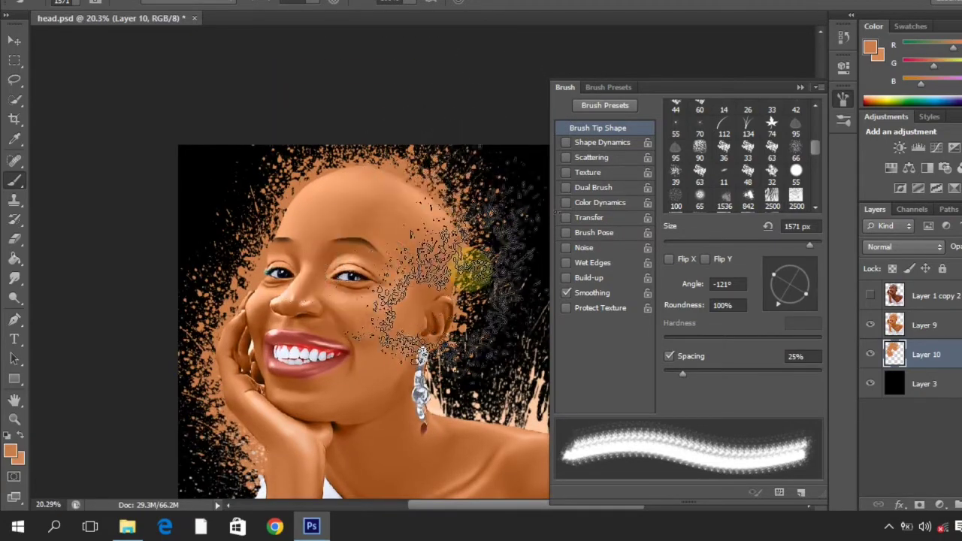
Extend the orange splatter down behind the ear and neck to the area above the shoulder.
scroll(468, 476, "down", 3)
scroll(485, 446, "up", 4)
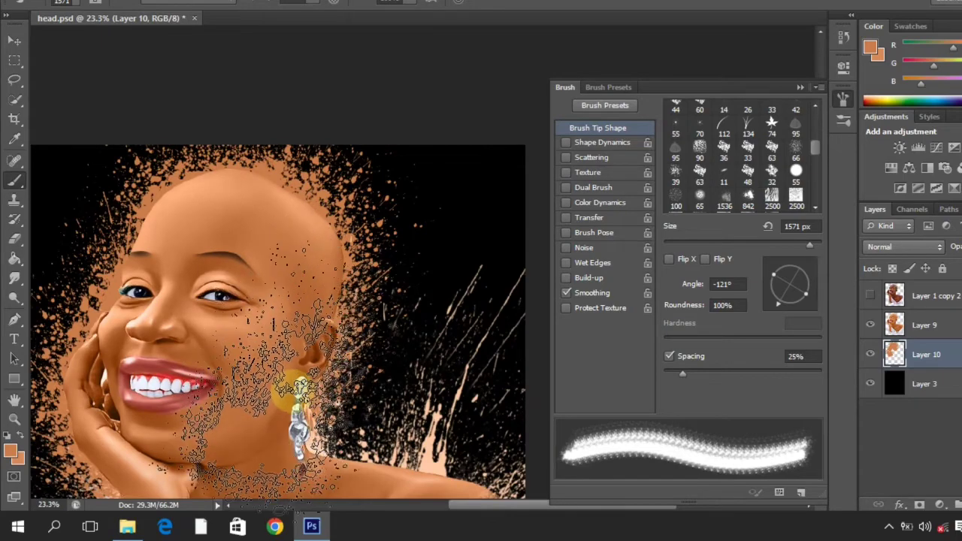
scroll(301, 393, "down", 4)
mouse_move(350, 366)
left_mouse_down()
mouse_move(380, 387)
mouse_move(447, 394)
mouse_move(459, 407)
mouse_move(383, 364)
left_mouse_up()
scroll(384, 366, "down", 4)
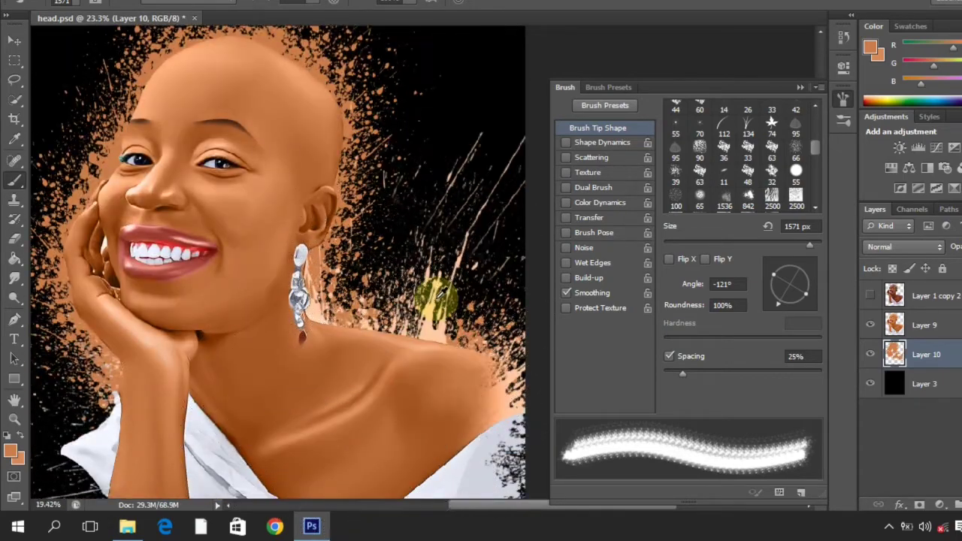
scroll(507, 198, "up", 2)
scroll(489, 224, "down", 2)
scroll(489, 223, "up", 4)
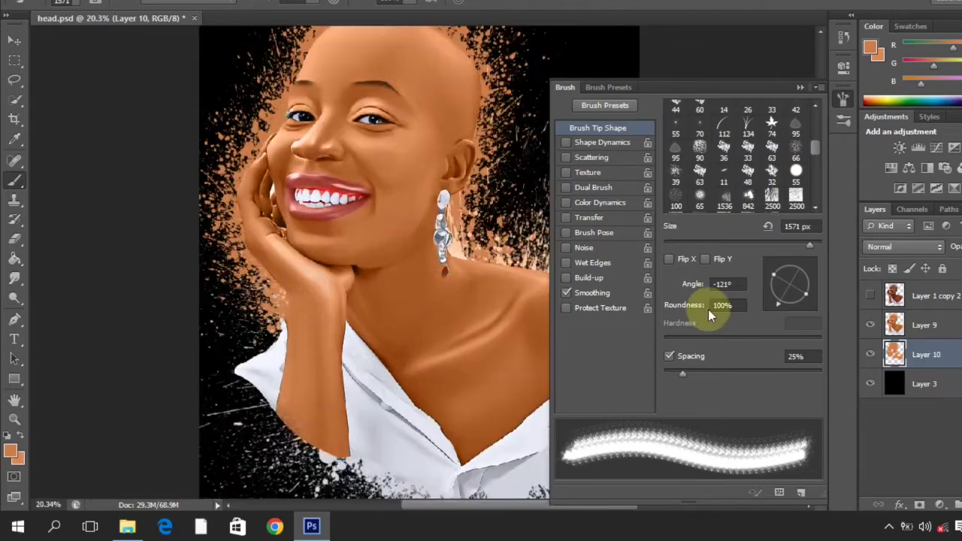
Rotate the splatter tip to -43° and stamp splatter in the shirt's white beside the sleeve behind the forearm.
left_click_drag(798, 295, 818, 315)
left_click(307, 356)
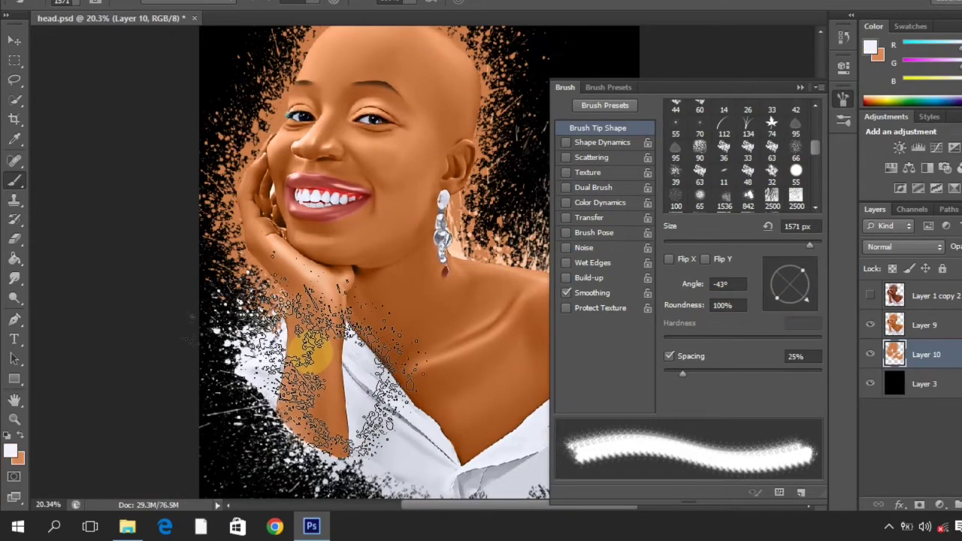
scroll(402, 350, "down", 2)
scroll(401, 350, "up", 1)
Rotate the splatter tip to 49°, sample the forearm's skin tone and stamp splatter around the elbow.
left_click_drag(803, 302, 805, 268)
left_click(334, 359, "alt")
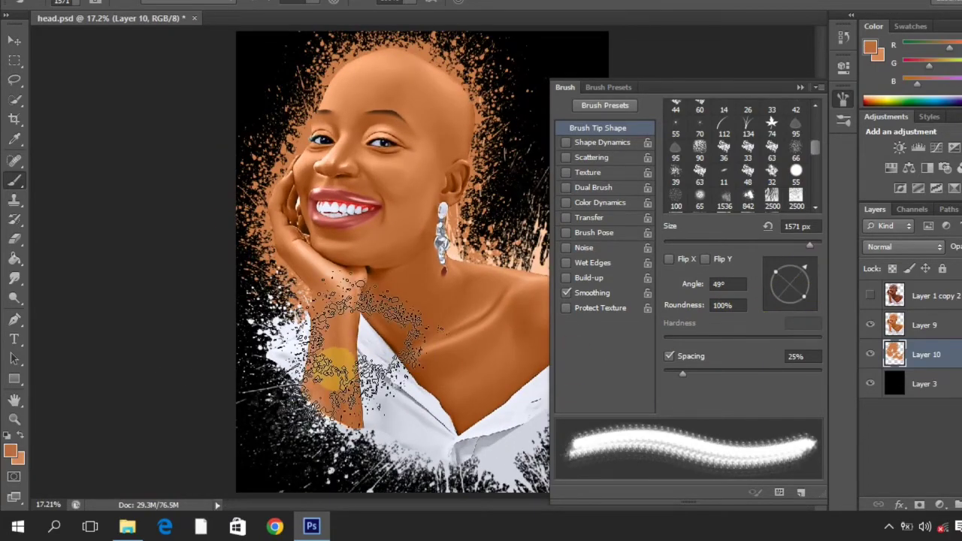
left_click(326, 382)
mouse_move(362, 398)
left_mouse_down()
mouse_move(454, 413)
mouse_move(475, 337)
mouse_move(428, 365)
left_mouse_up()
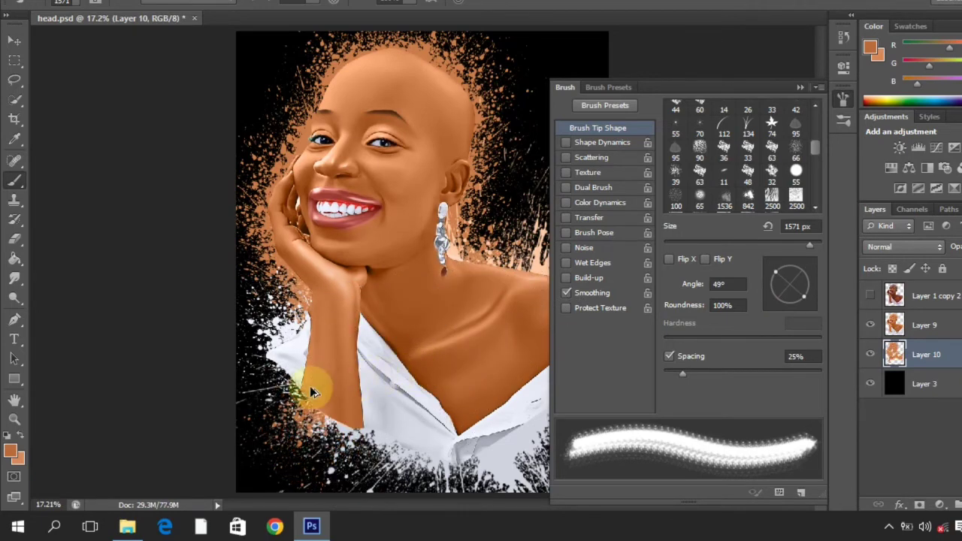
Undo the elbow stamp and restamp the skin-tone splatter below the forearm with the same splatter brush.
left_click(14, 239)
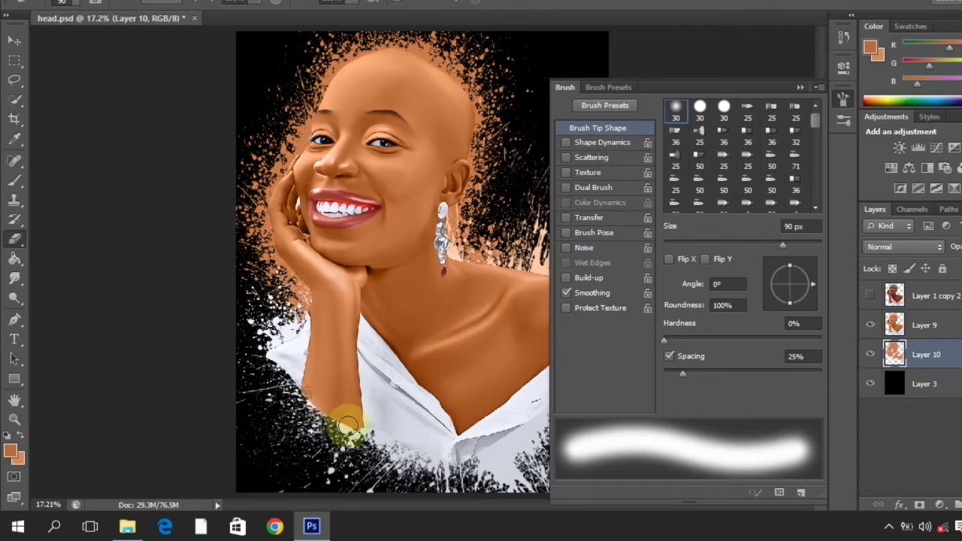
left_click(14, 181)
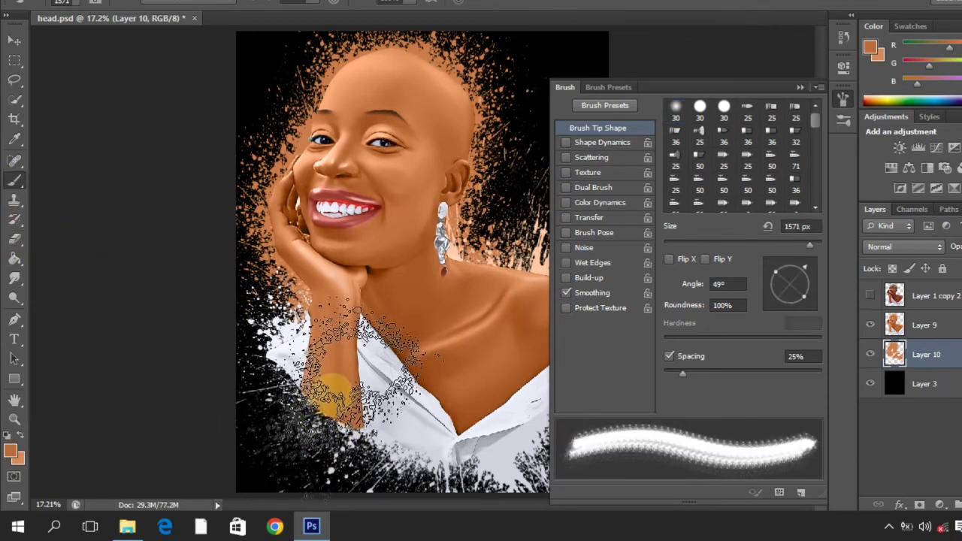
left_click(333, 389)
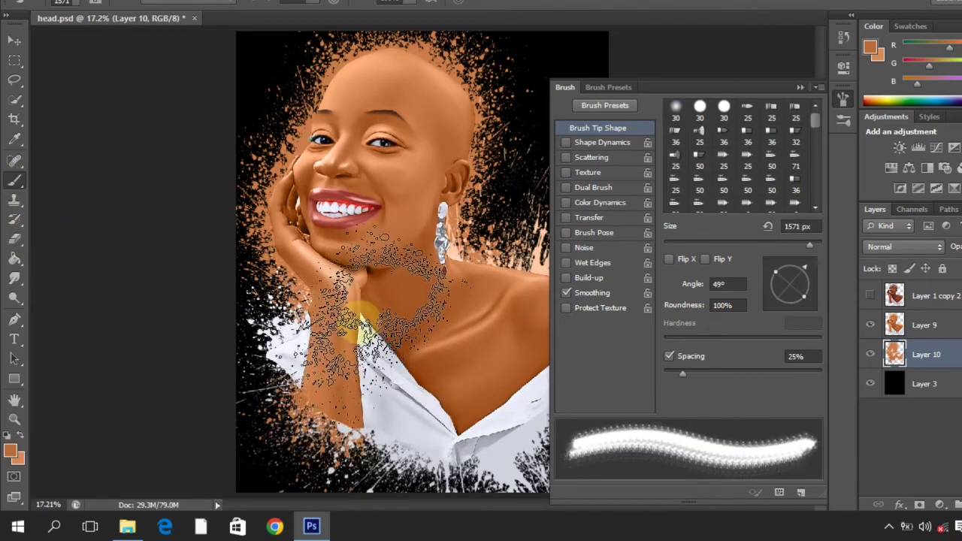
scroll(421, 263, "down", 3)
scroll(420, 260, "up", 3)
Rotate the splatter tip to -12° and add more white splatter along the outer edge of the shirt sleeve.
left_click(353, 334, "alt")
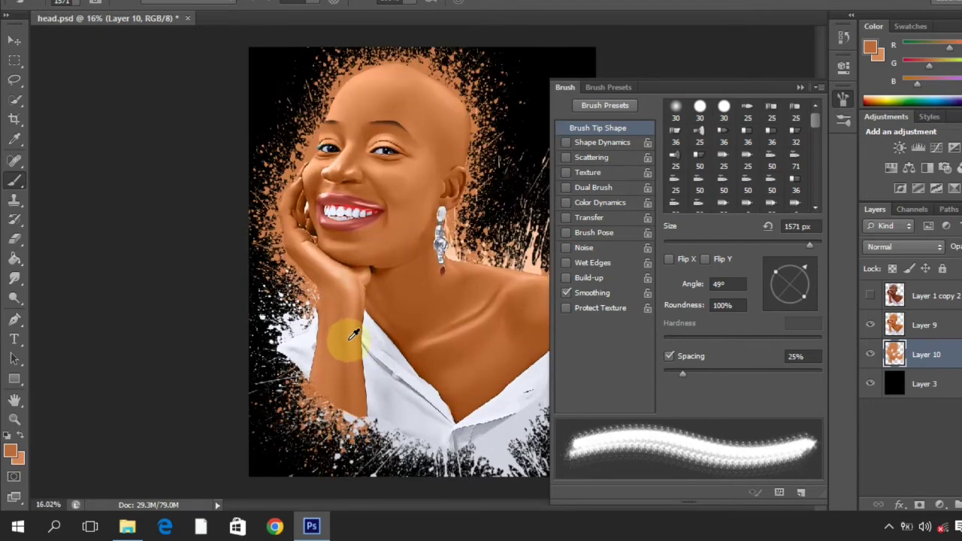
left_click_drag(829, 276, 815, 311)
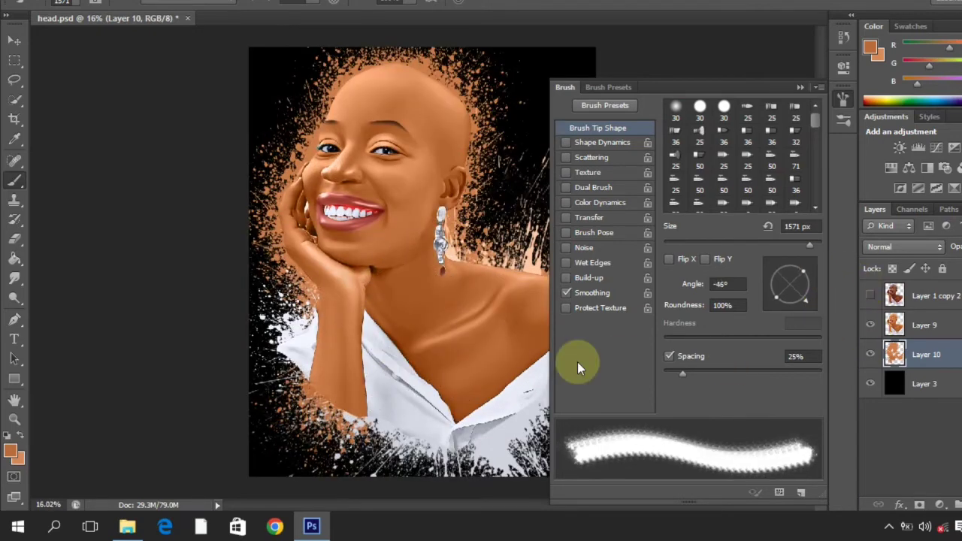
left_click(822, 293)
scroll(409, 304, "down", 2)
scroll(395, 319, "up", 2)
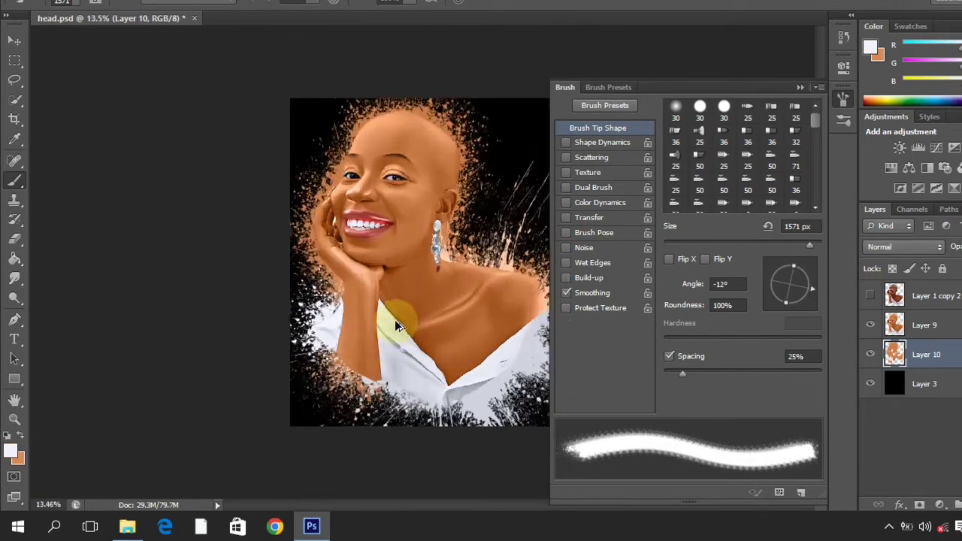
scroll(420, 286, "down", 2)
scroll(447, 227, "up", 3)
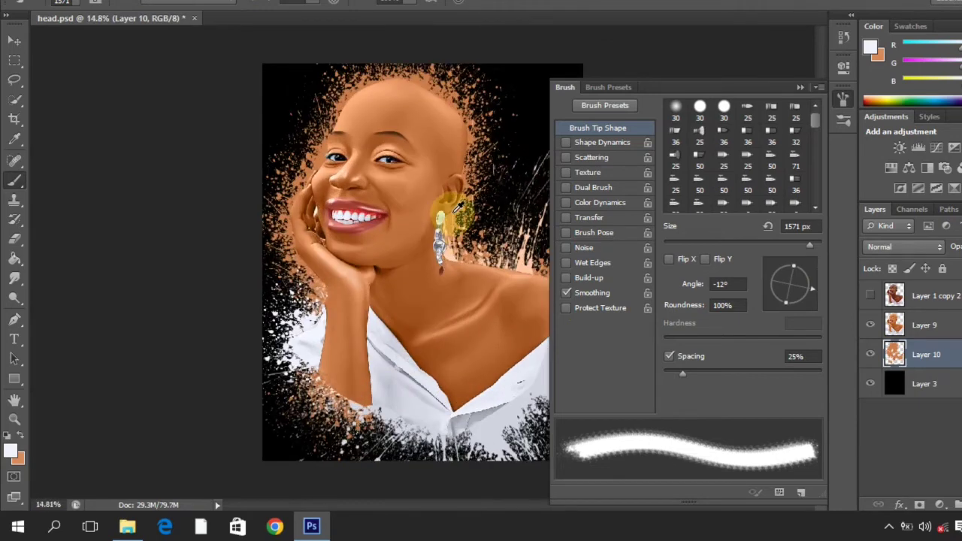
scroll(469, 320, "down", 2)
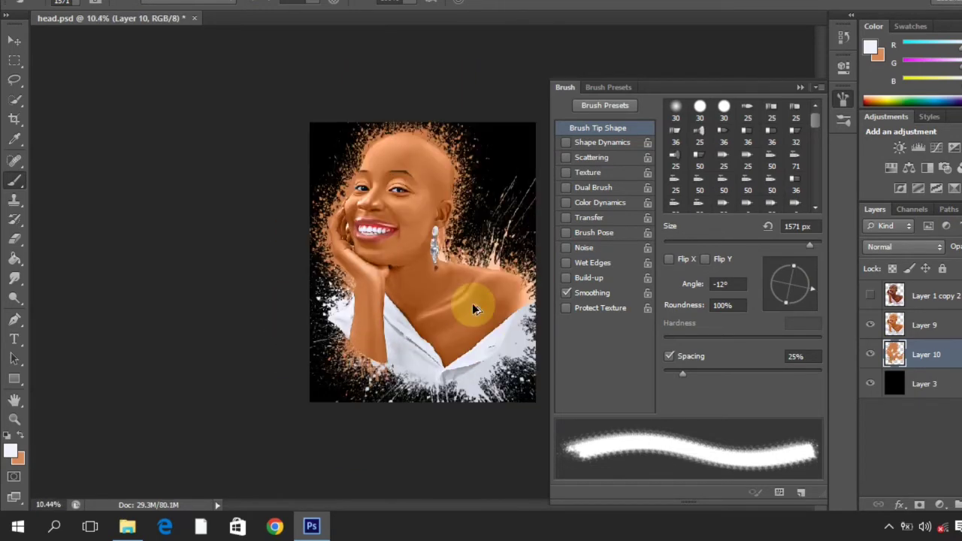
scroll(421, 260, "up", 2)
Close the brush settings and switch the Brush tool to a round tip.
left_click(566, 88)
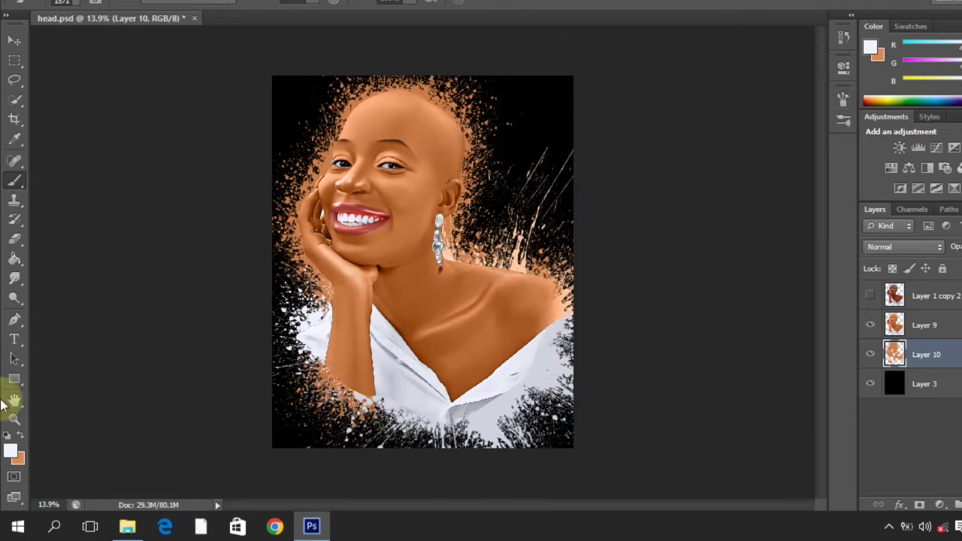
left_click(76, 1)
left_click(39, 119)
left_click(76, 1)
Add a new layer clipped to Layer 9, sample the shoulder's orange and reduce the brush to 250 px.
left_click(940, 332)
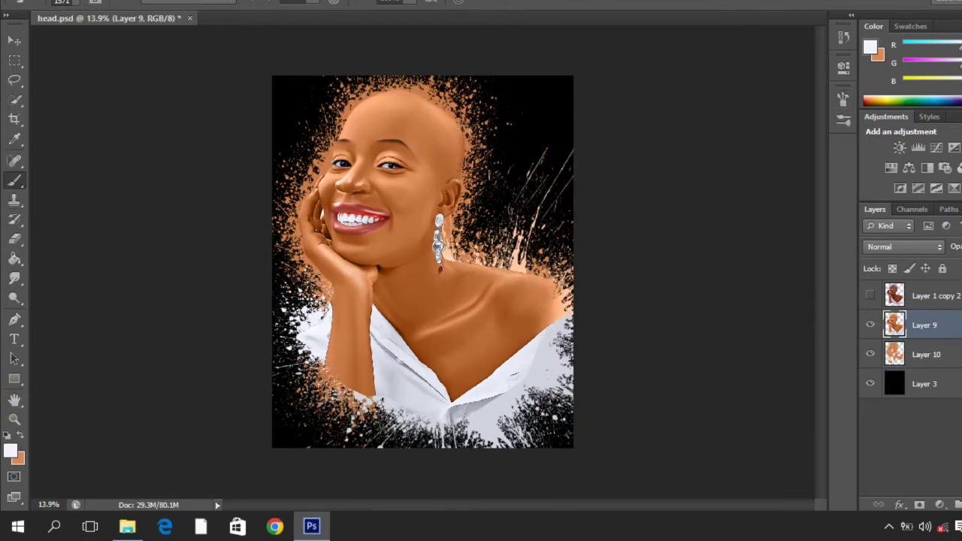
left_click(961, 504)
left_click(515, 278, "alt")
scroll(336, 354, "up", 1)
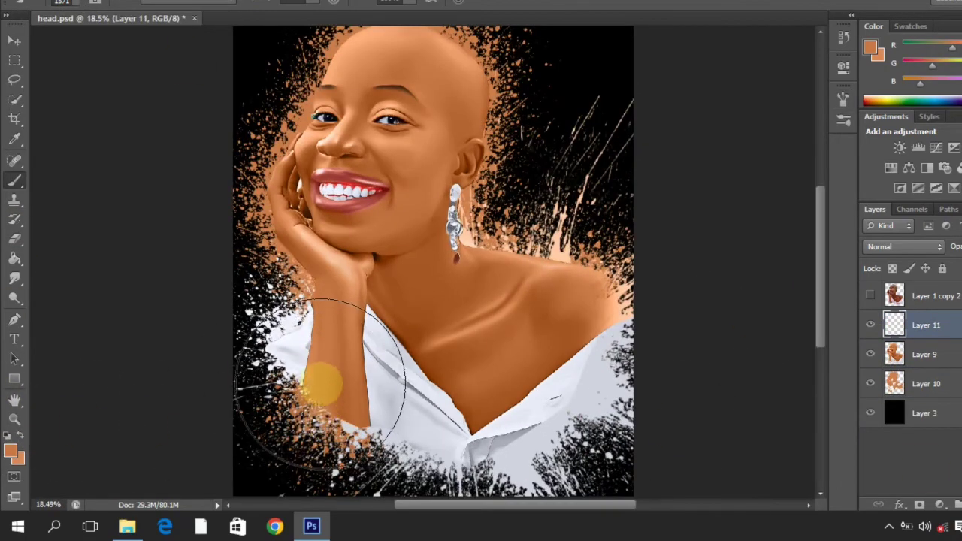
key("bracketleft")
key("bracketleft")
key("bracketleft")
key("bracketleft")
key("bracketleft")
key("bracketleft")
key("bracketleft")
key("bracketleft")
key("bracketleft")
key("bracketleft")
key("bracketleft")
key("bracketleft")
right_click(925, 325)
left_click(699, 203)
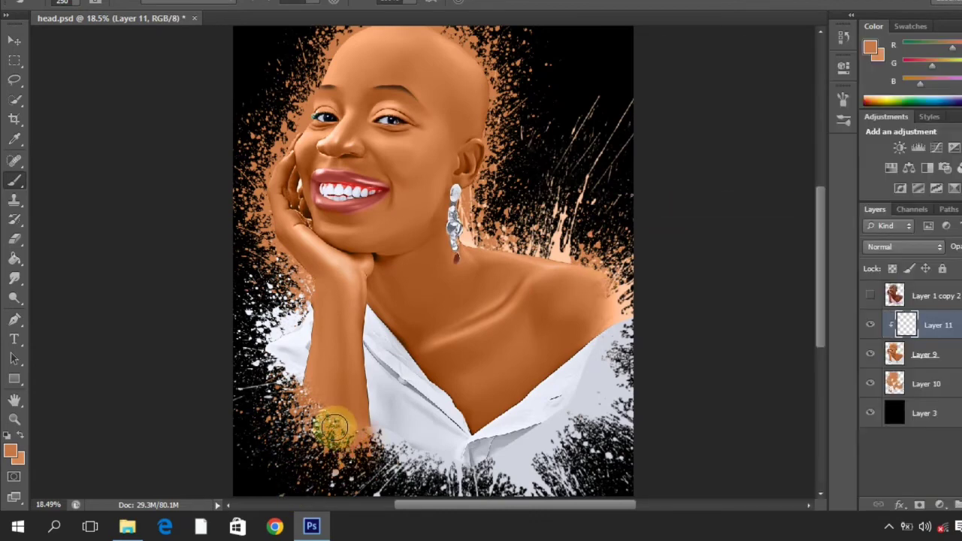
Paint skin tone over the splattered edge of the elbow on the clipped layer, reducing the brush to 175 px.
left_click_drag(312, 417, 314, 409)
scroll(333, 381, "down", 5)
scroll(451, 323, "up", 4)
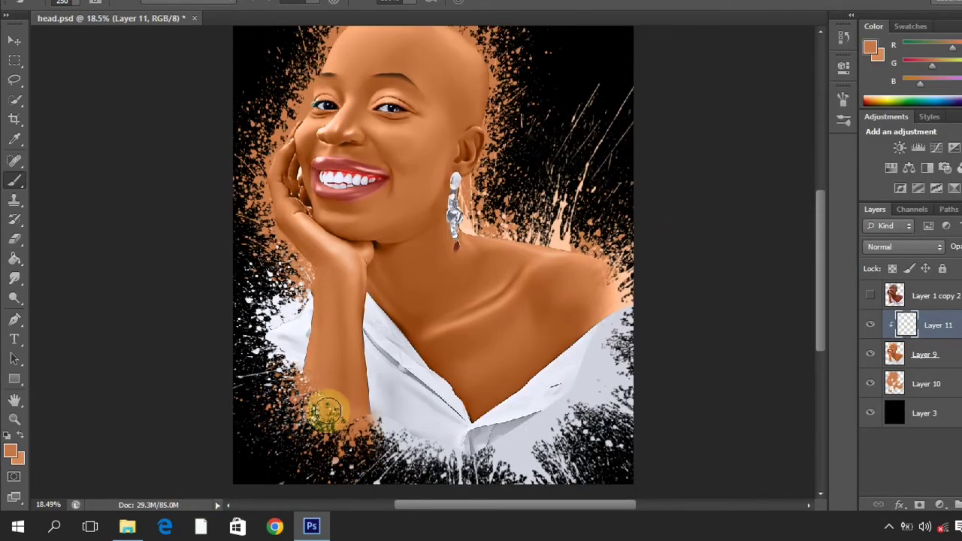
scroll(365, 391, "down", 2)
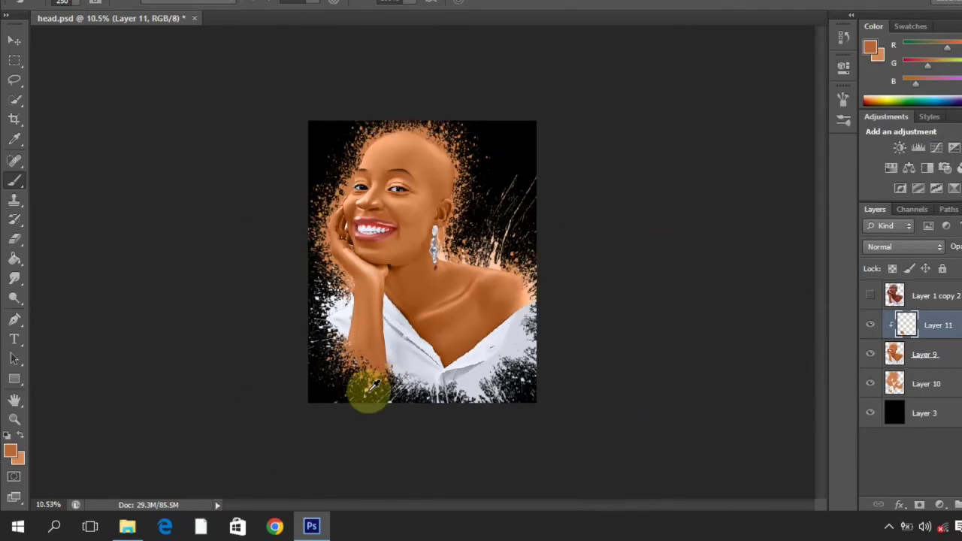
scroll(369, 388, "up", 2)
scroll(338, 334, "down", 1)
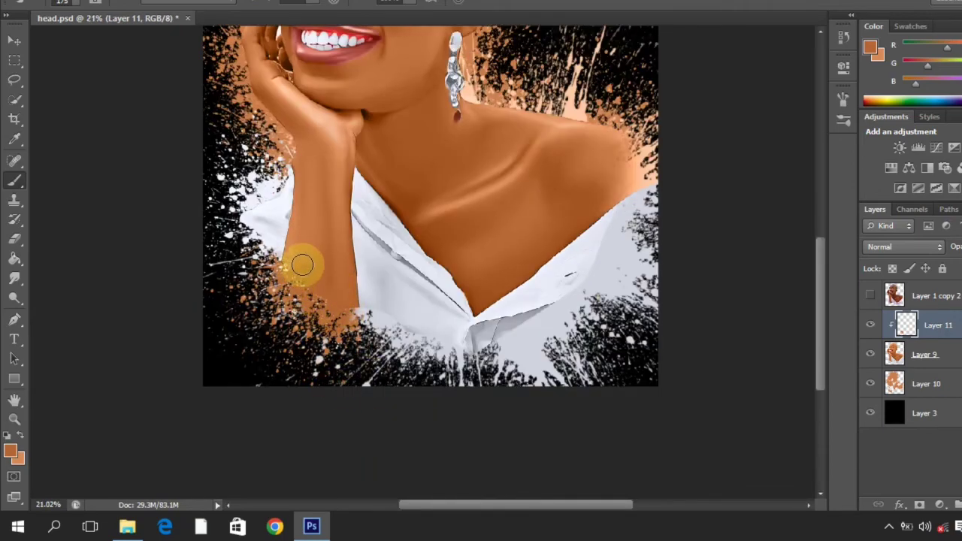
Sample the shoulder's orange and recolour the pale splatters and streaks behind the neck and shoulder to match the skin.
scroll(323, 312, "up", 3)
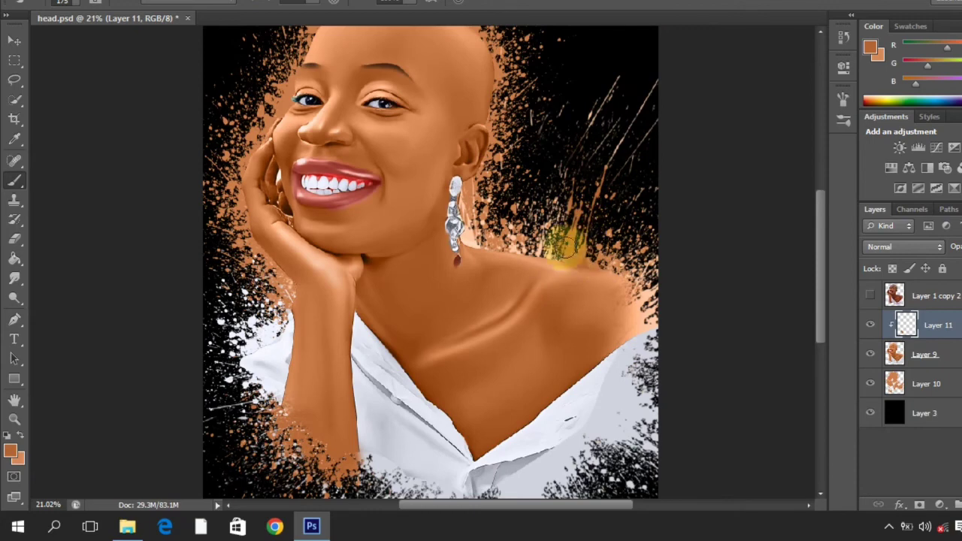
left_click(520, 268, "alt")
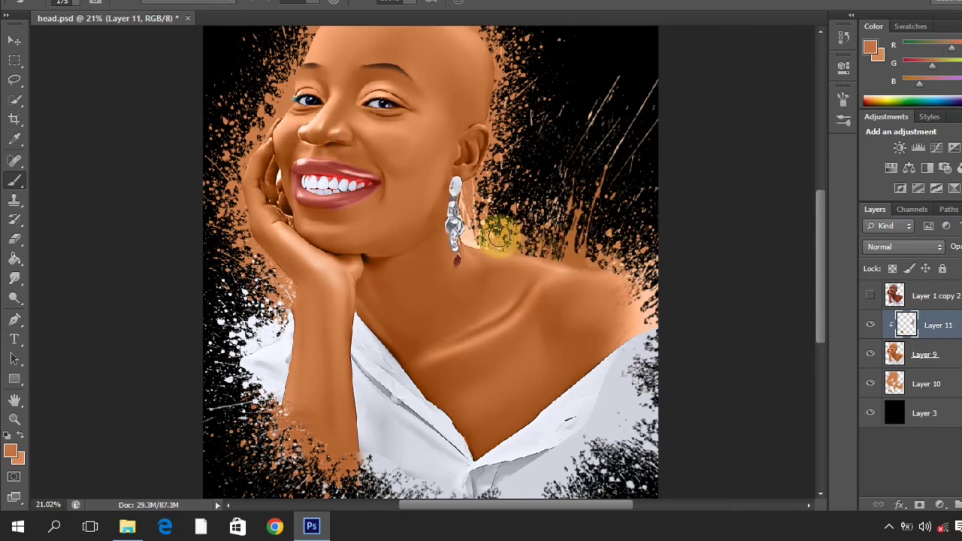
scroll(498, 235, "up", 1)
scroll(526, 263, "down", 2)
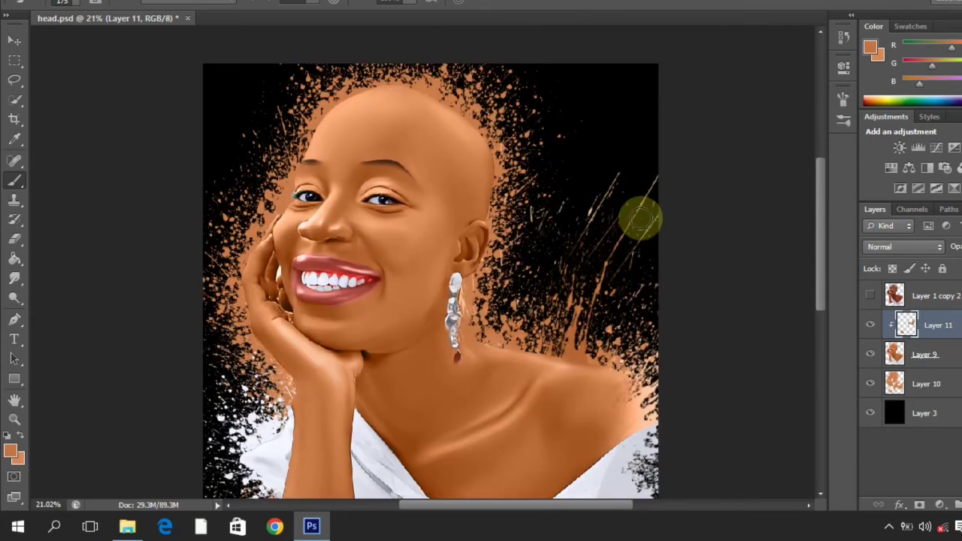
scroll(571, 241, "down", 3)
scroll(593, 218, "up", 4)
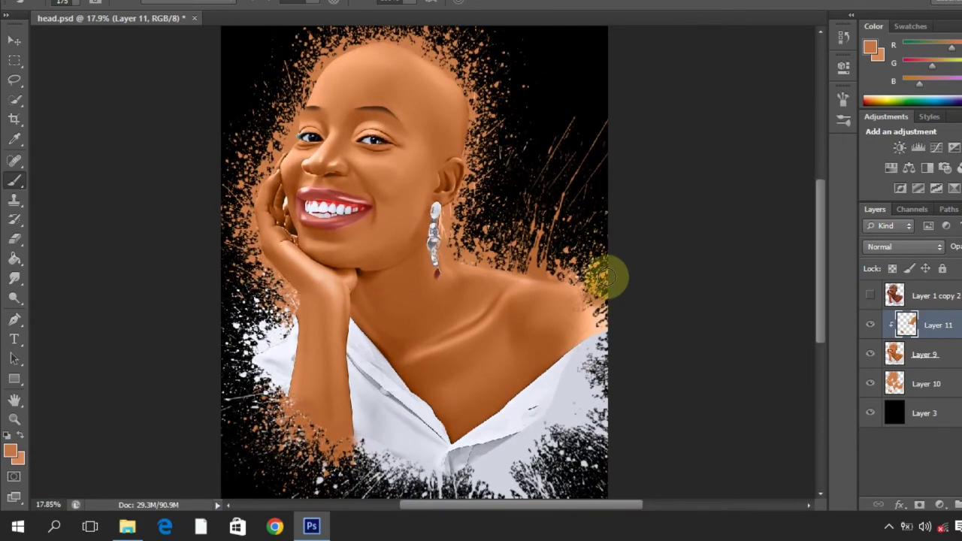
scroll(613, 267, "down", 1)
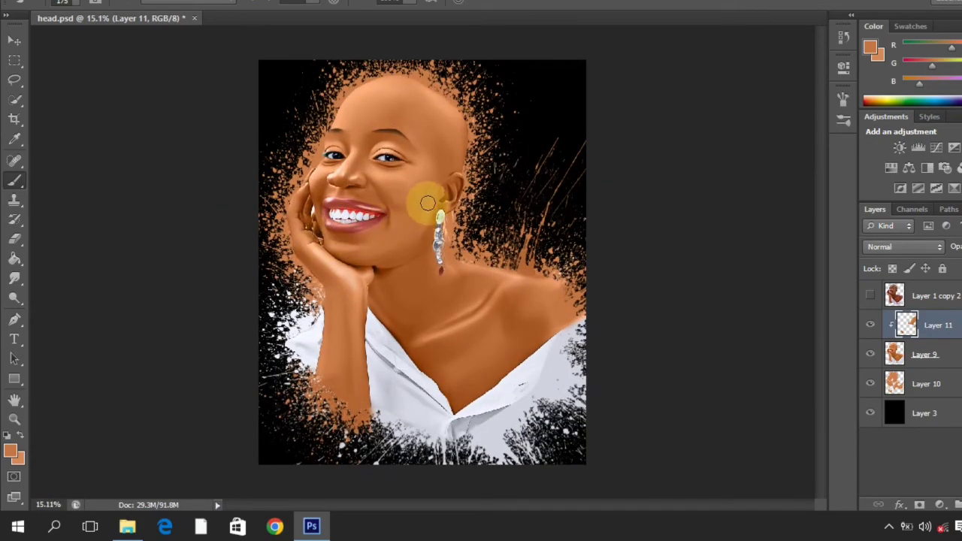
Save the head.psd document.
scroll(427, 203, "down", 1)
scroll(451, 178, "up", 1)
key("ctrl+s")
scroll(563, 157, "down", 2)
scroll(604, 142, "up", 2)
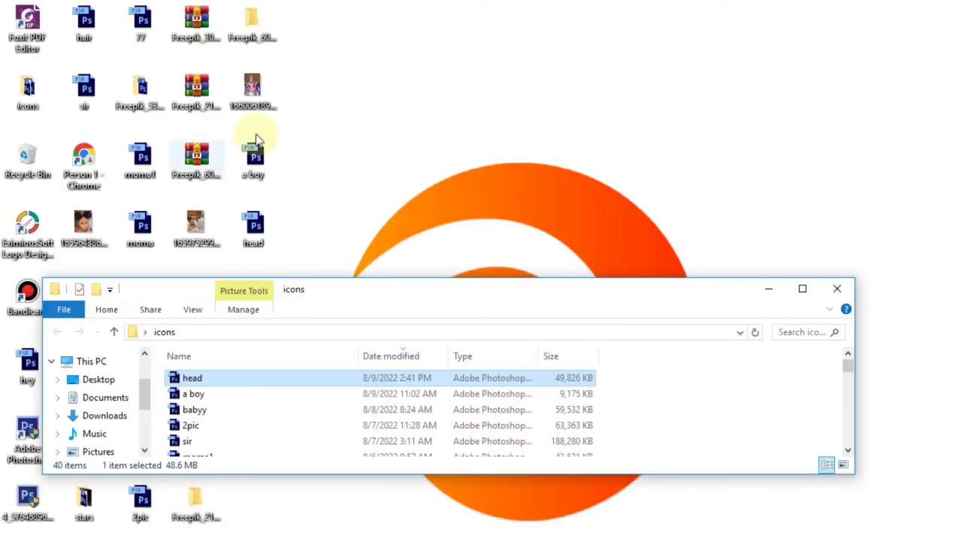
In File Explorer, copy the head file from the desktop into the icons folder, replacing the existing one, and return to Photoshop.
left_click_drag(254, 220, 665, 408)
left_click(480, 148)
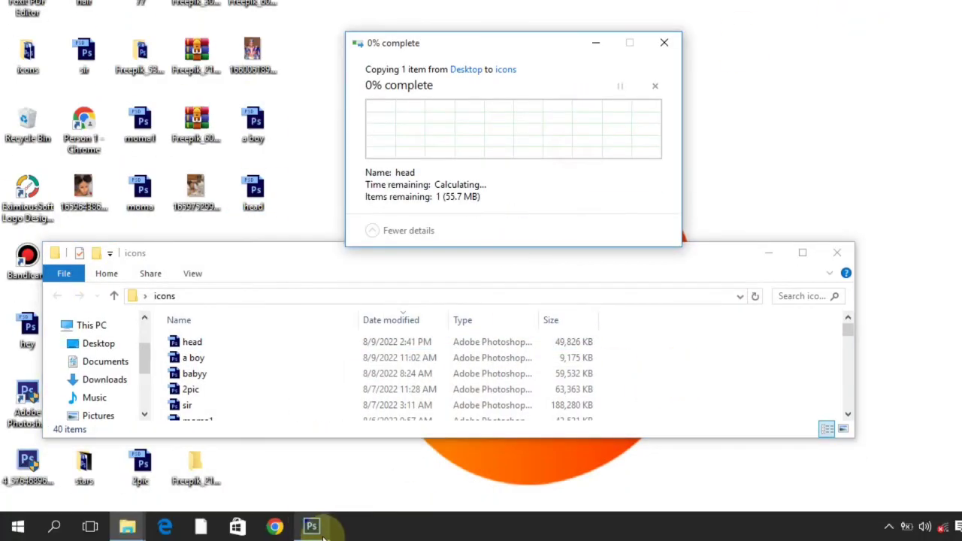
left_click(311, 526)
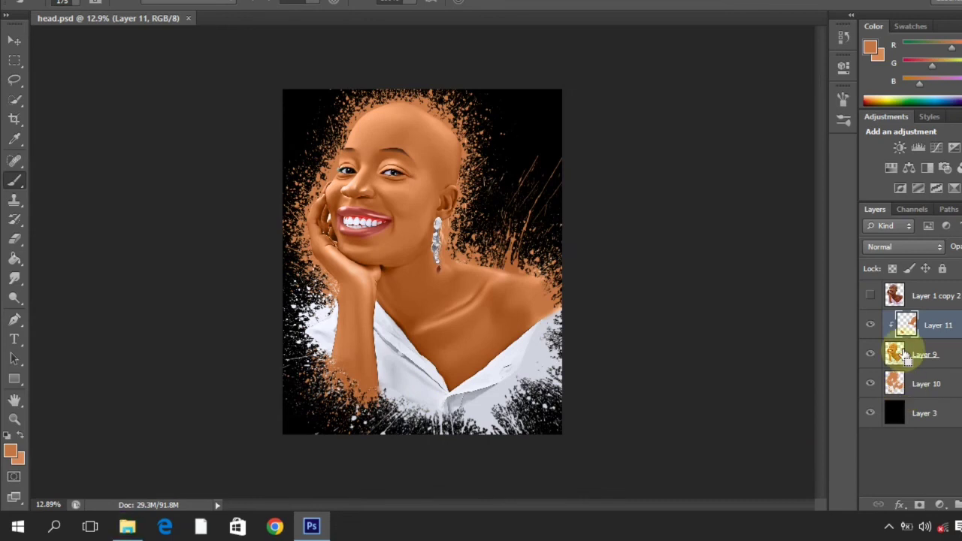
Stamp all visible layers into a new merged layer, then group Layer 11 through Layer 3 and hide the group.
key("ctrl+alt+shift+e")
left_click(937, 363)
left_click(934, 445, "shift")
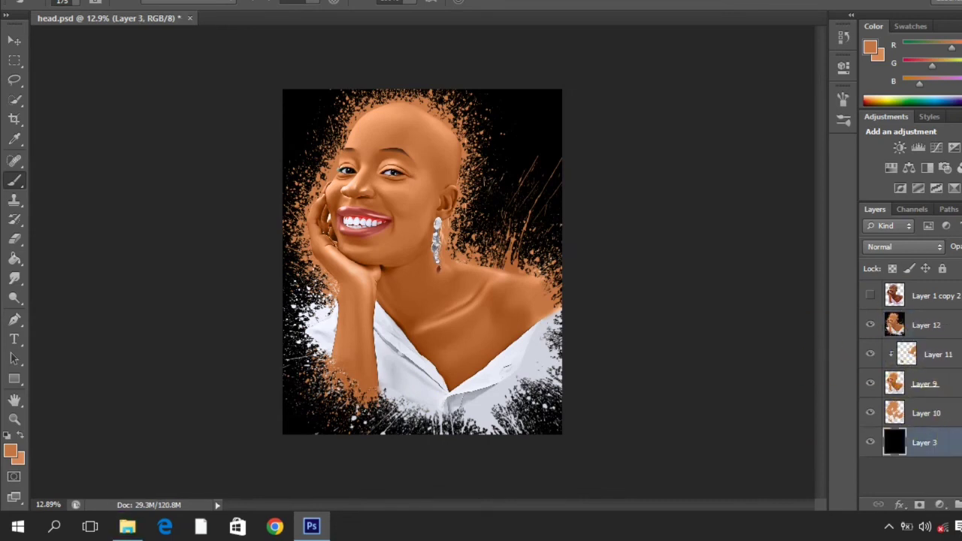
key("ctrl+g")
left_click(888, 526)
left_click(873, 467)
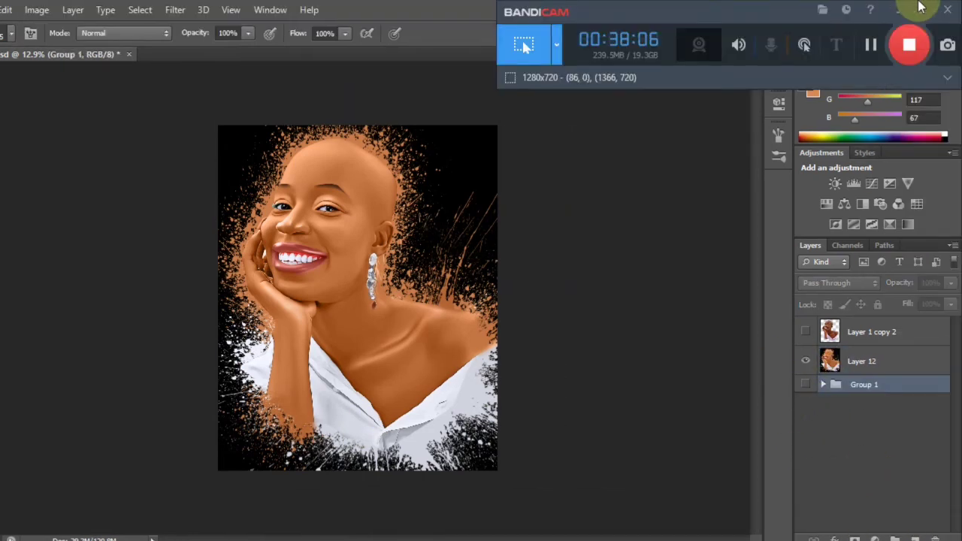